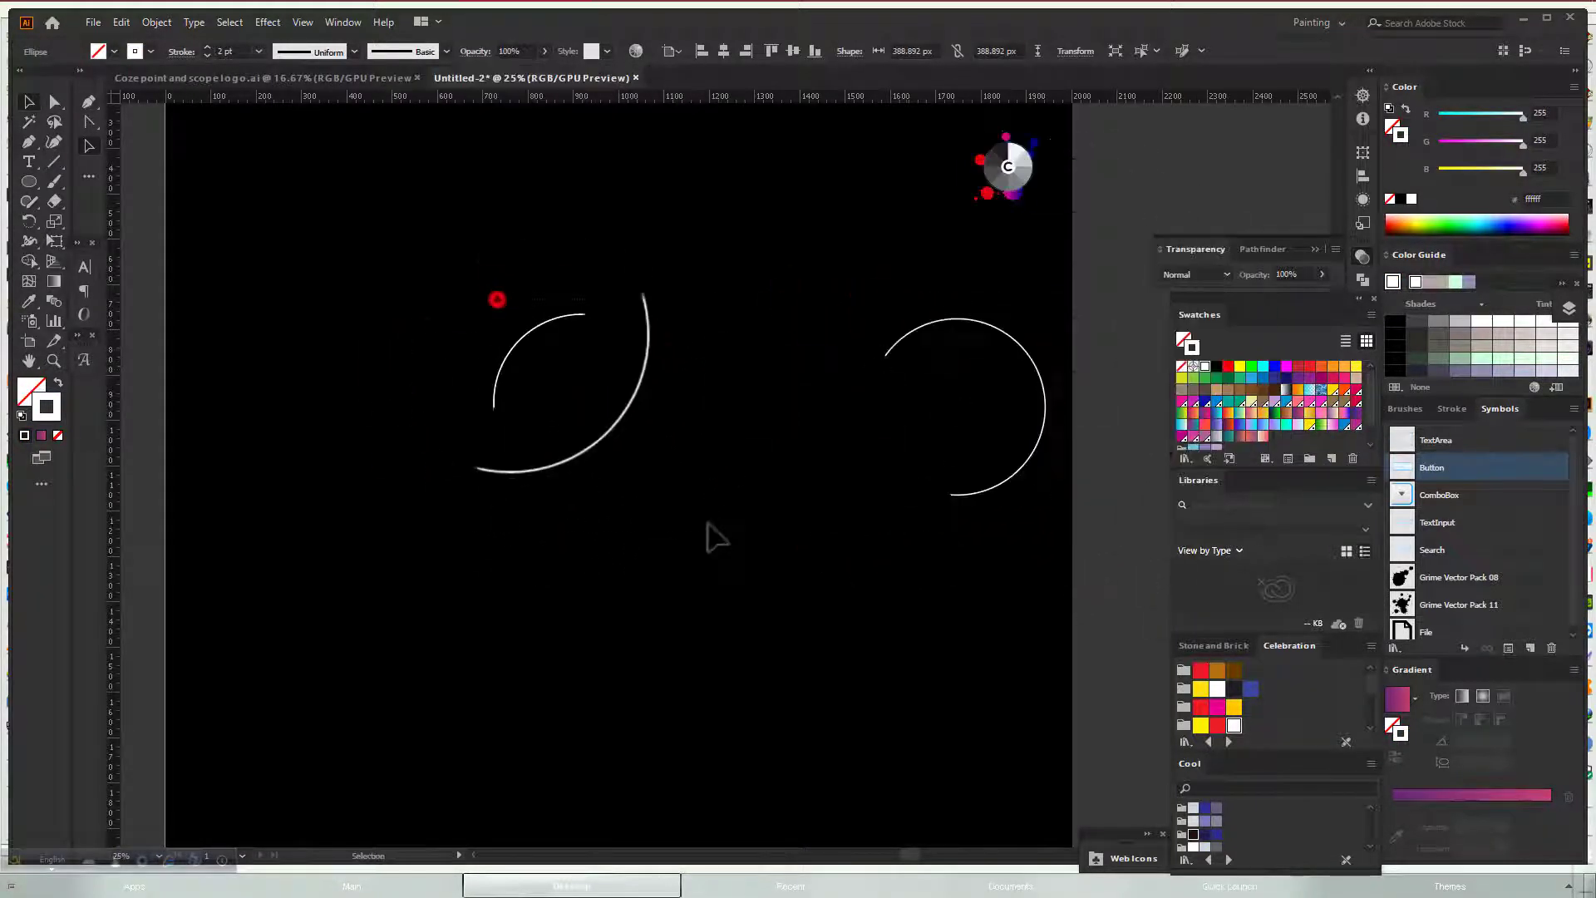
Draw a vertical, a horizontal and two 45° diagonal lines crossing at the centre of the left circle
left_click(54, 161)
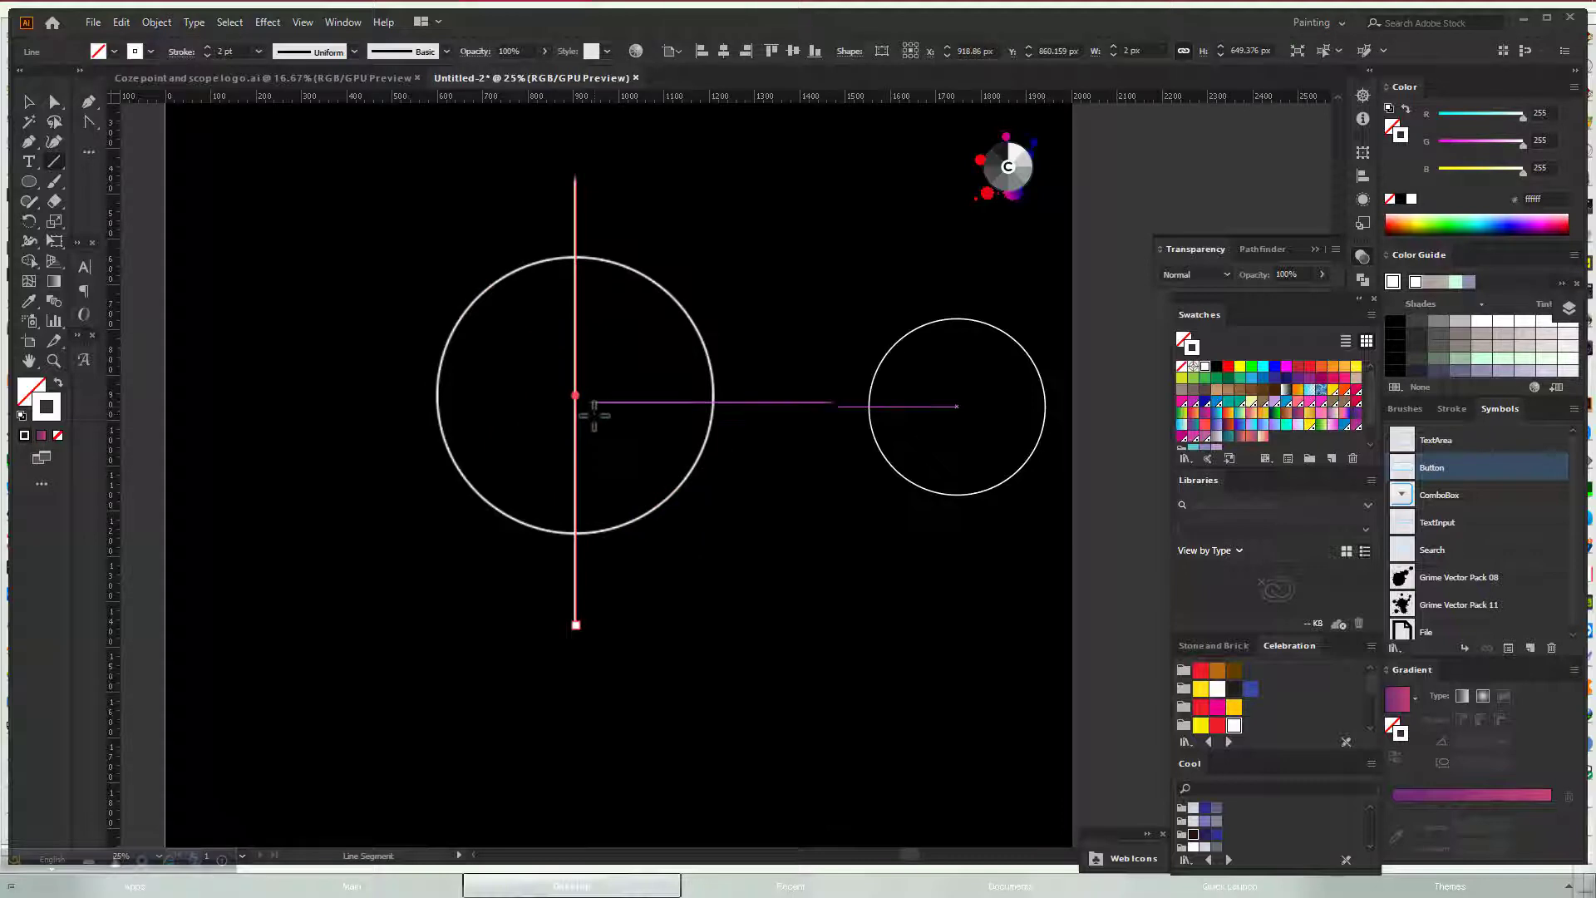
left_click_drag(605, 402, 615, 393)
left_click(54, 161)
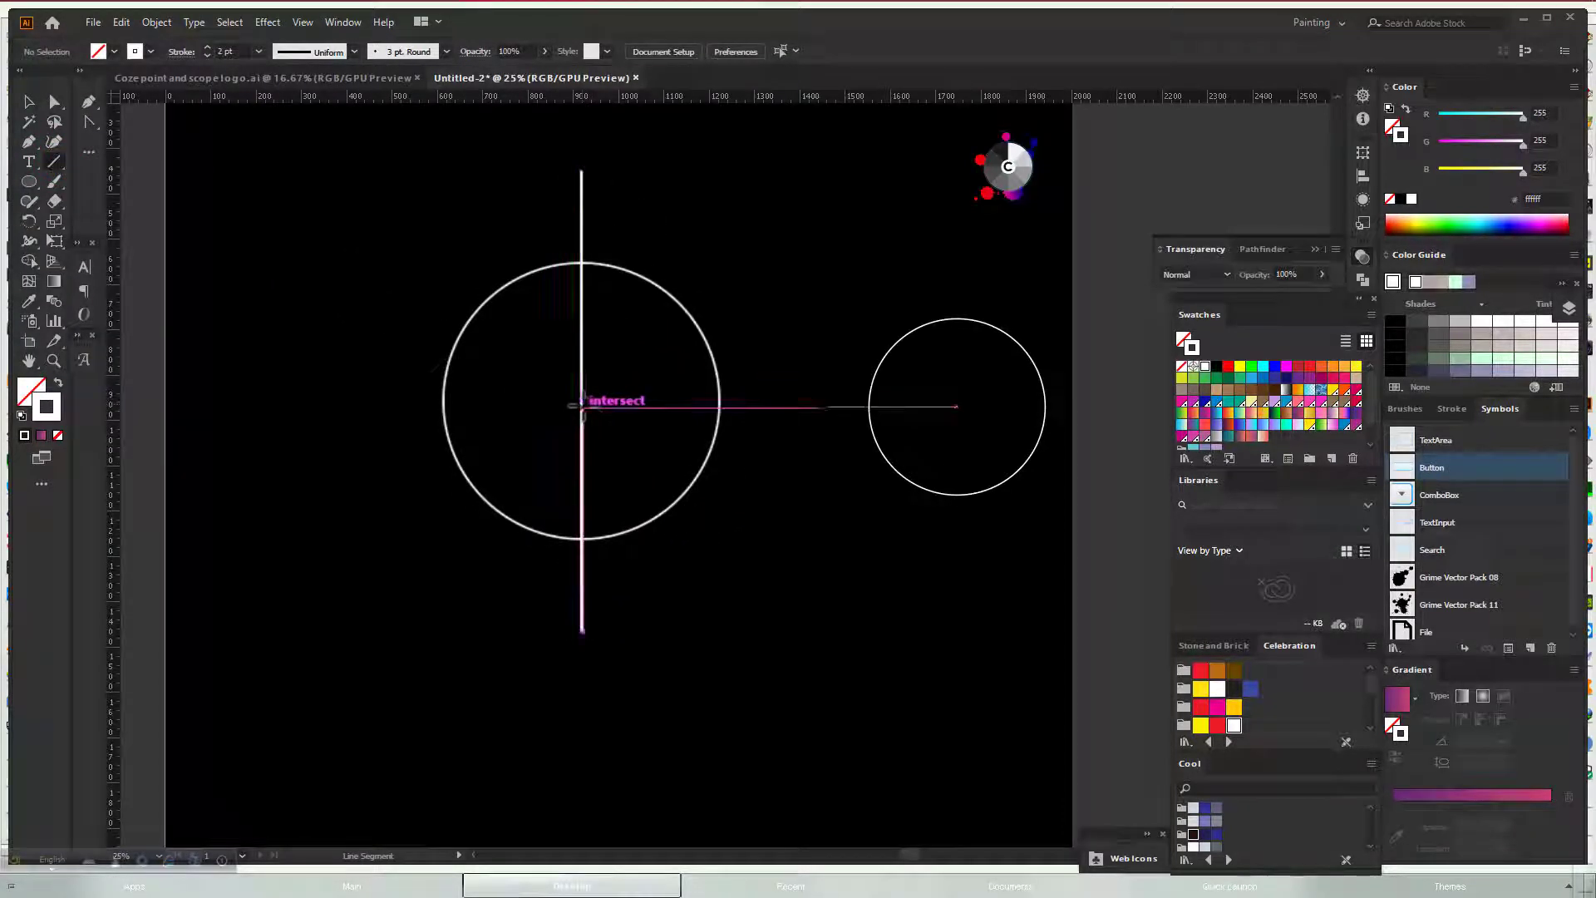
left_click(699, 495)
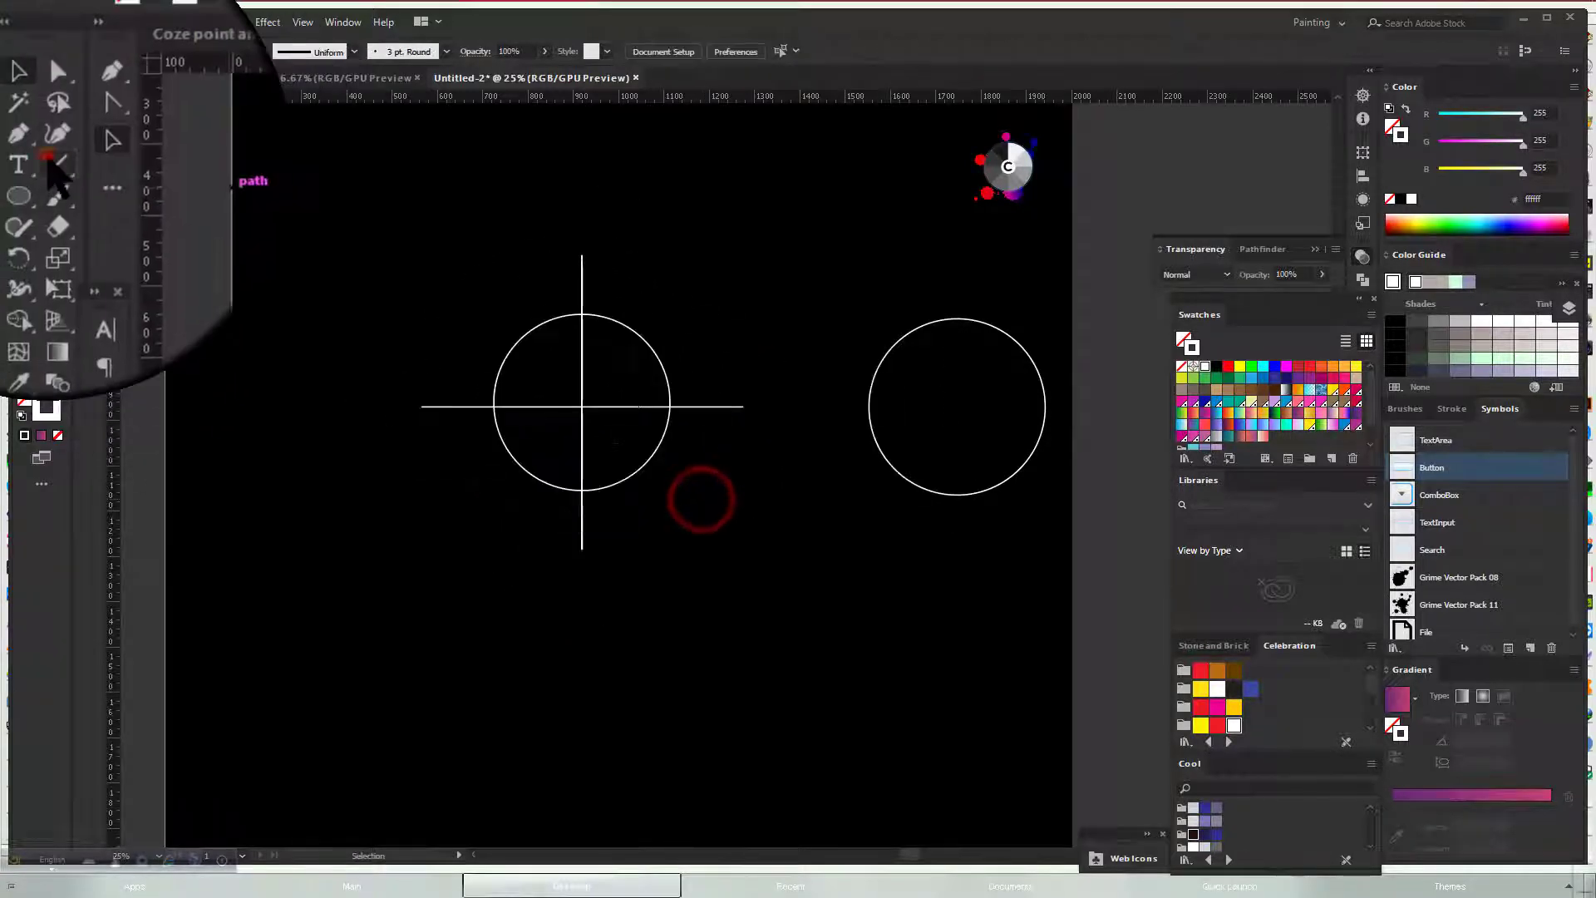
left_click(51, 159)
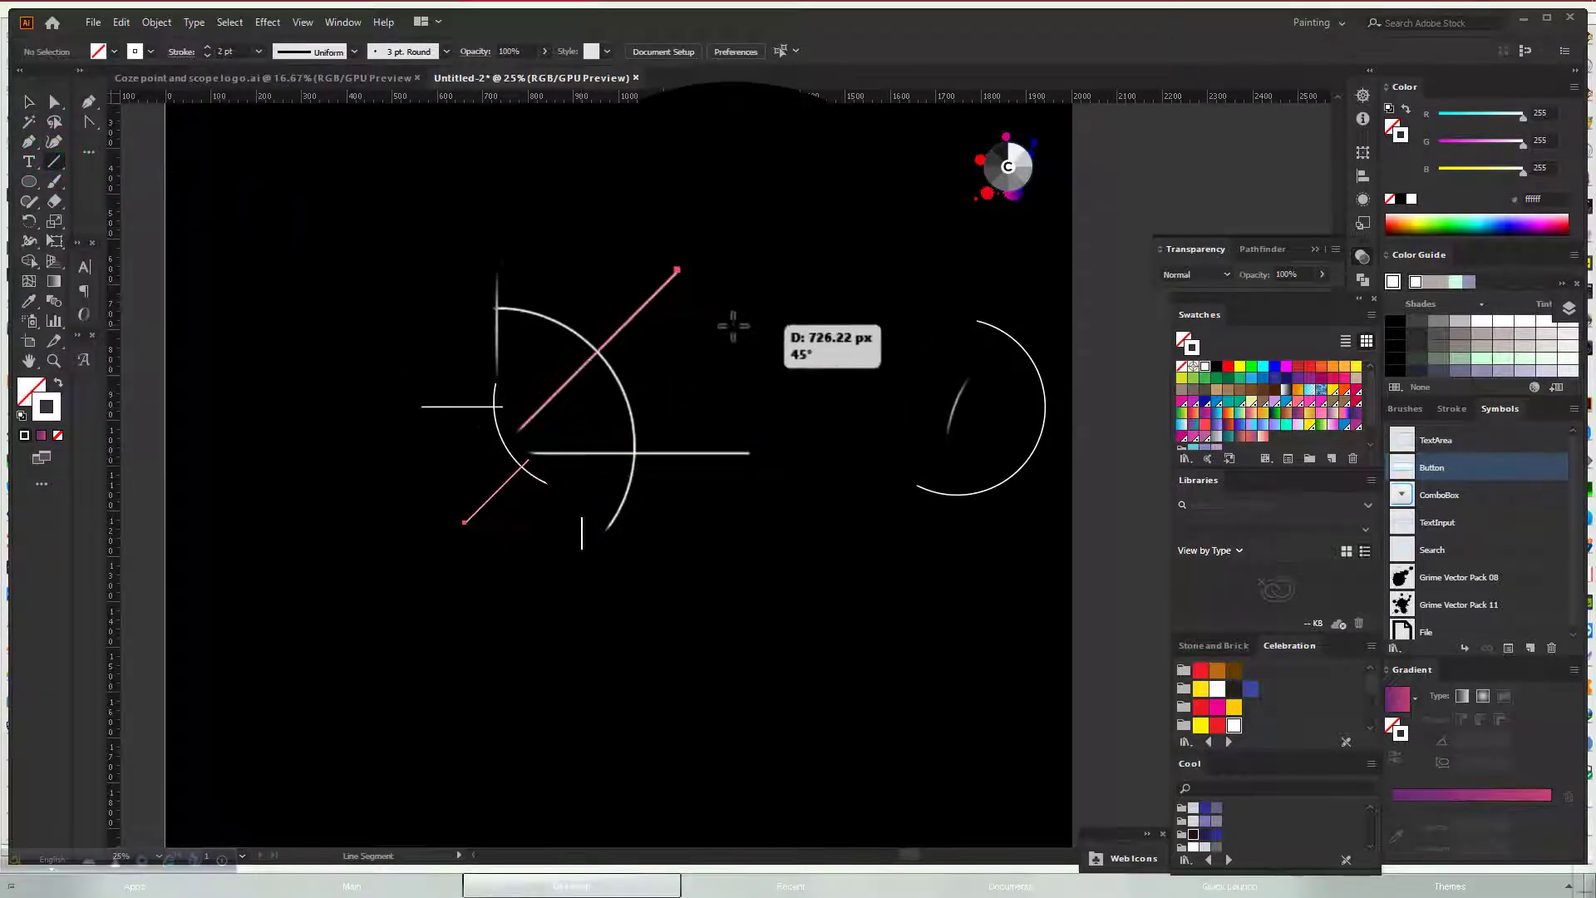
left_click(53, 160)
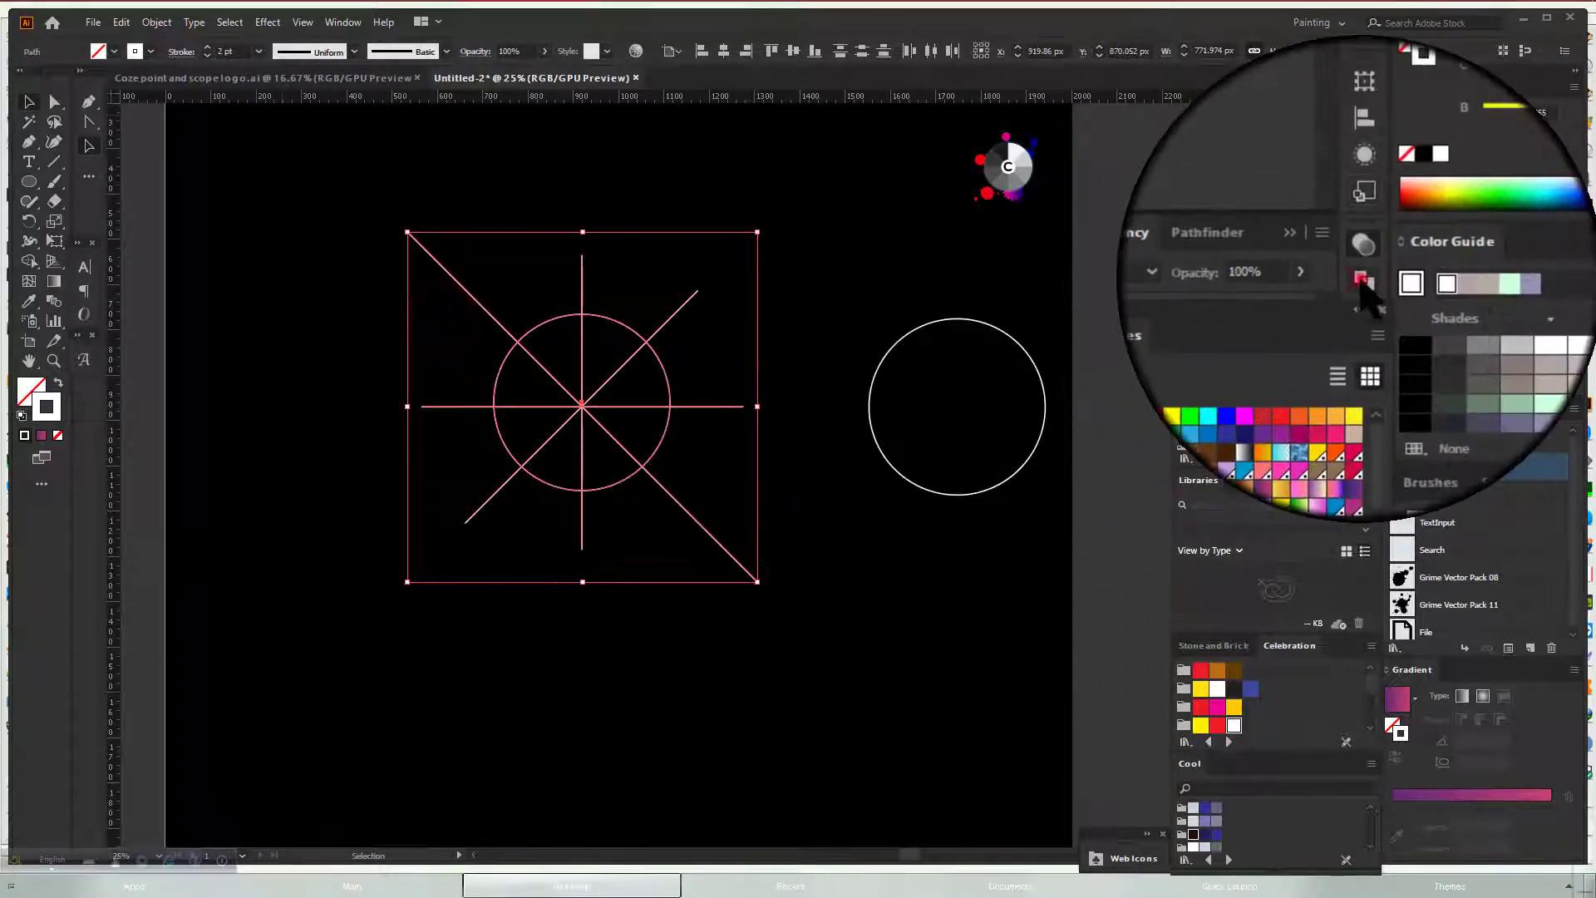
Divide the left circle along the crossing lines with Pathfinder Divide and ungroup the resulting slices
left_click(1263, 249)
left_click(1178, 333)
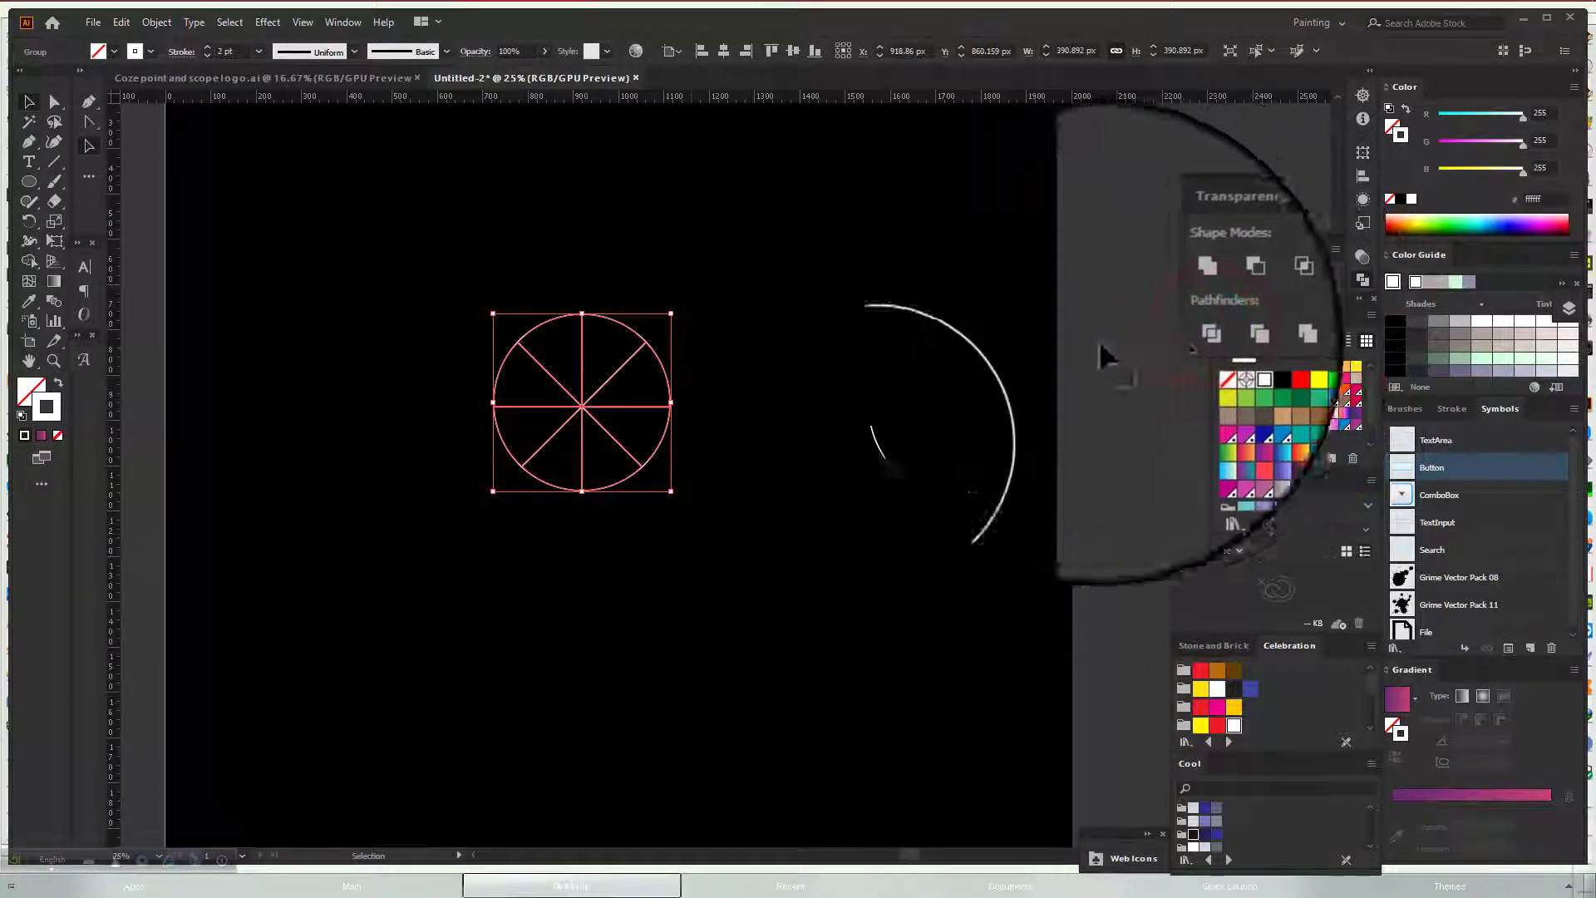
right_click(634, 420)
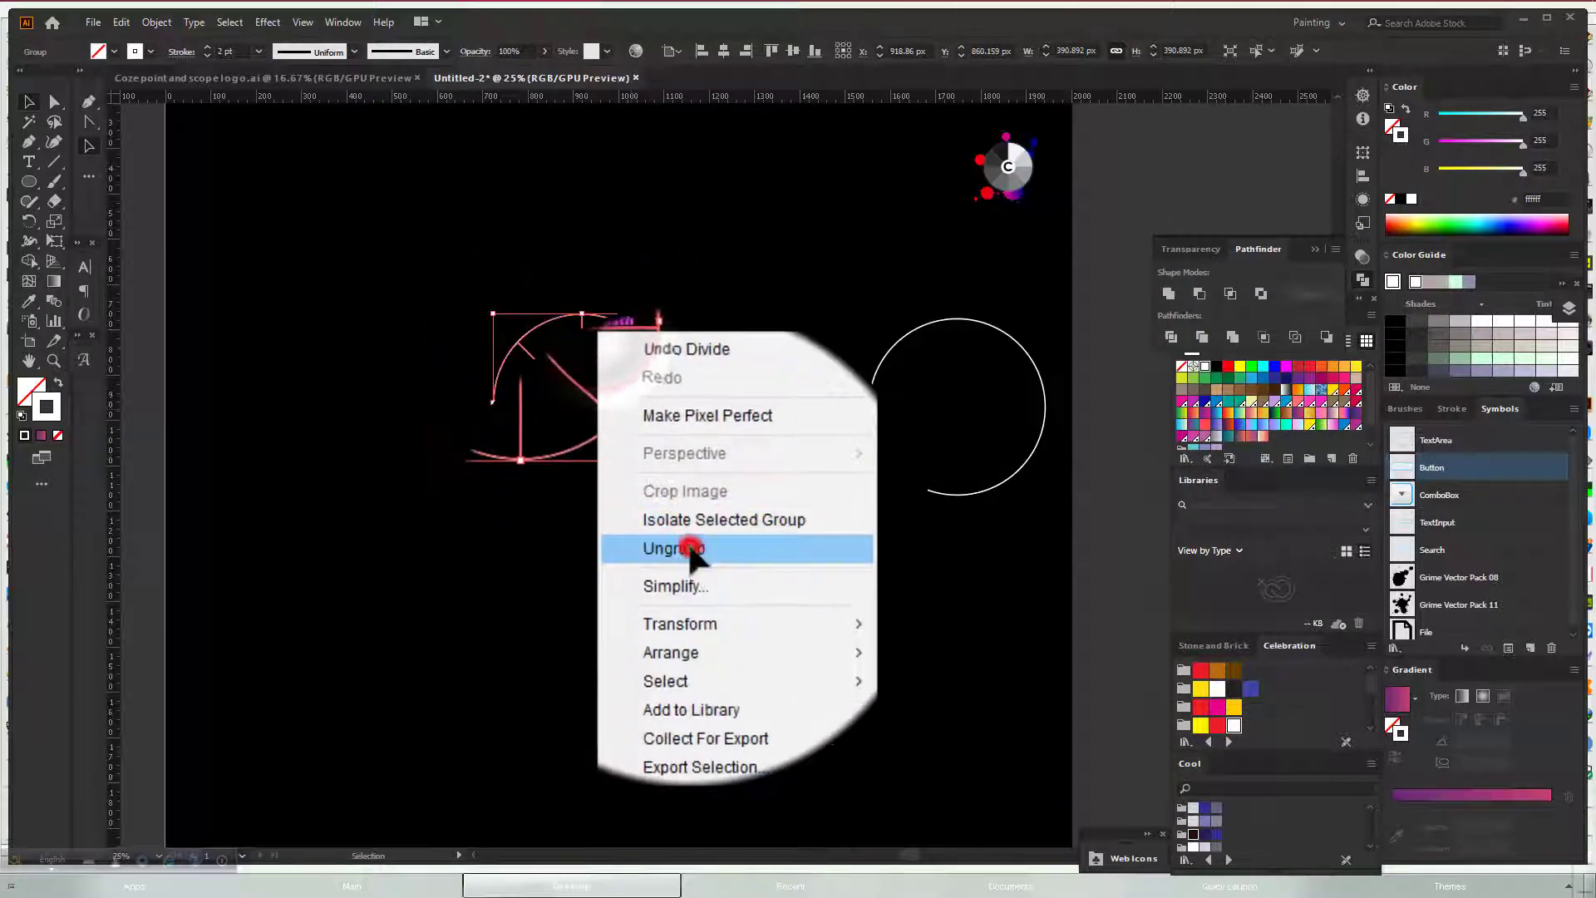
left_click(721, 603)
Select individual slices of the divided circle to check that they are separate shapes
left_click(605, 438)
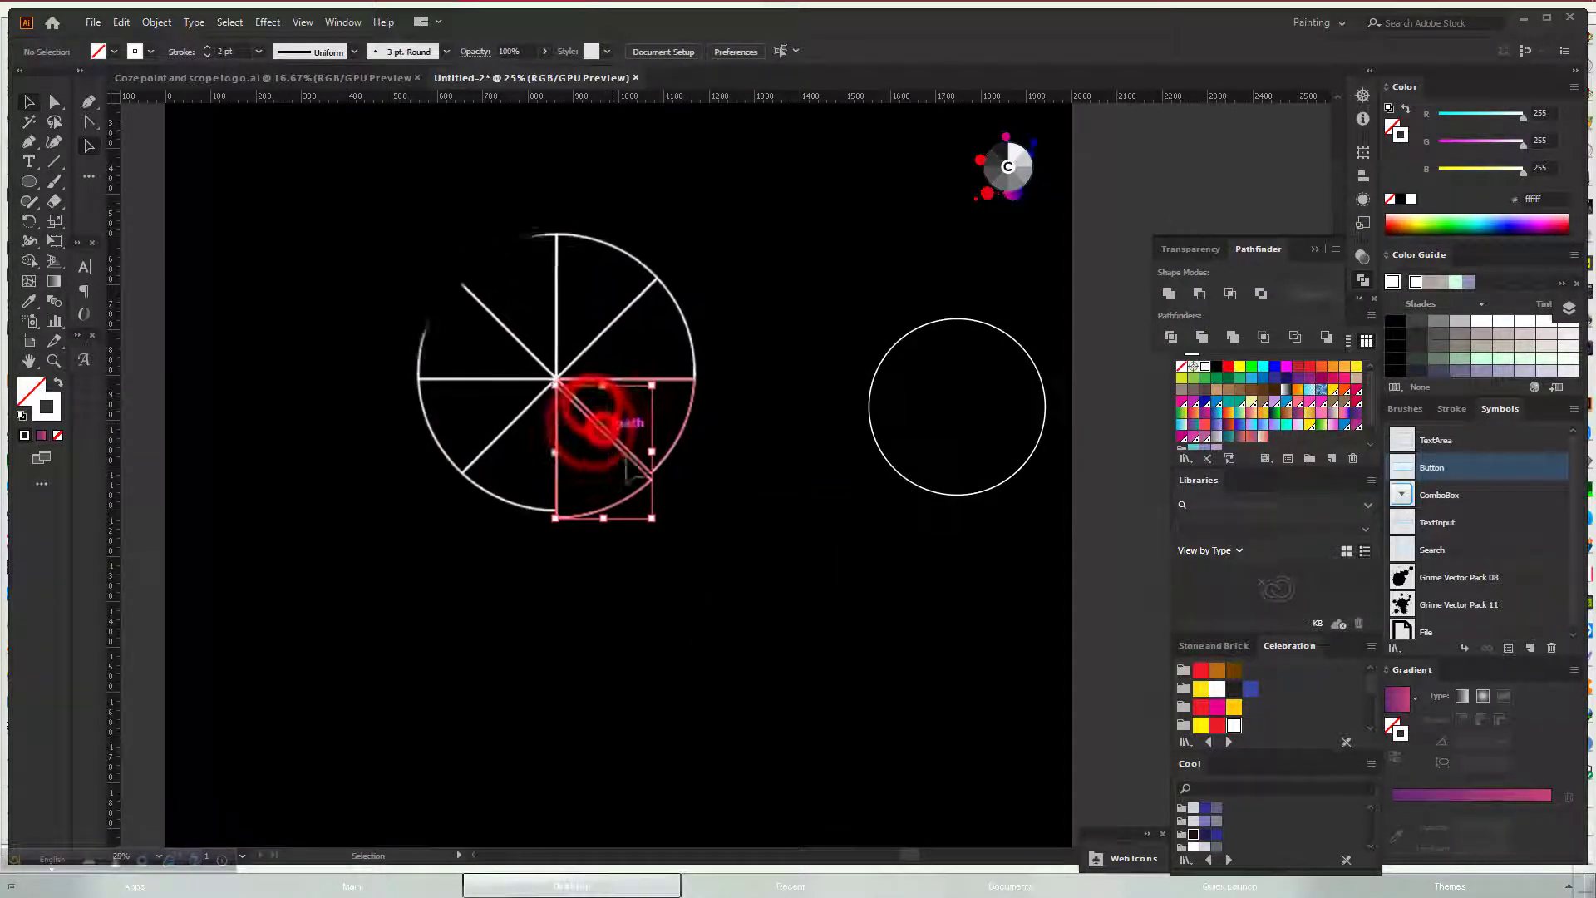
key("ctrl+z")
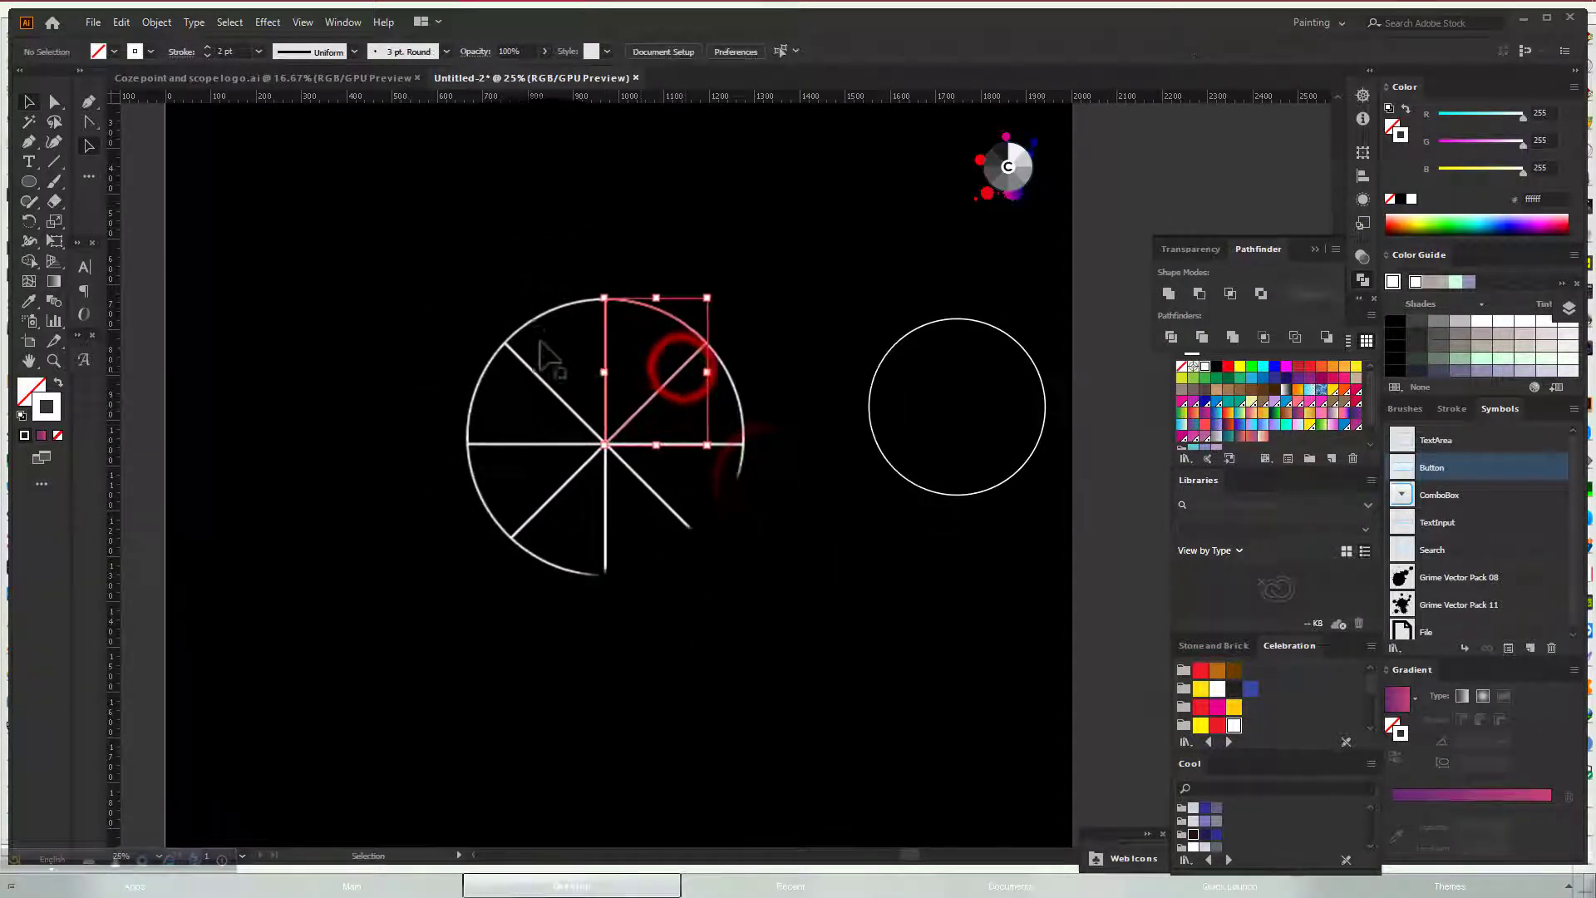
left_click(529, 375)
left_click(513, 419)
left_click(512, 454)
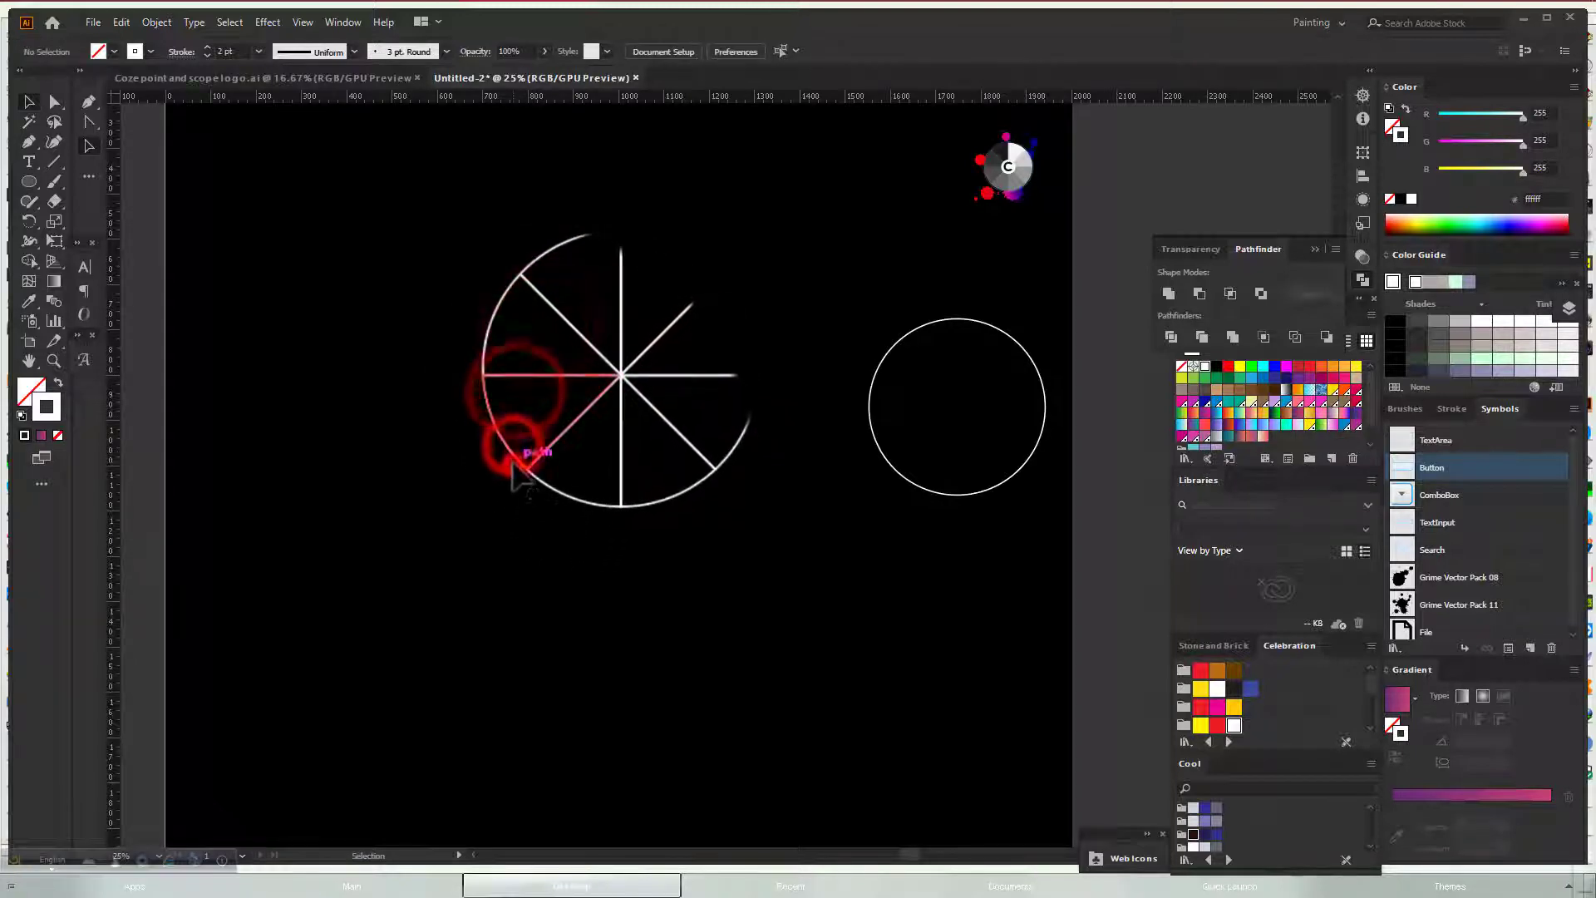
left_click(513, 462)
left_click(540, 509)
Select all slices of the divided circle and swap fill and stroke to give them a white fill and no stroke
left_click_drag(441, 261, 653, 537)
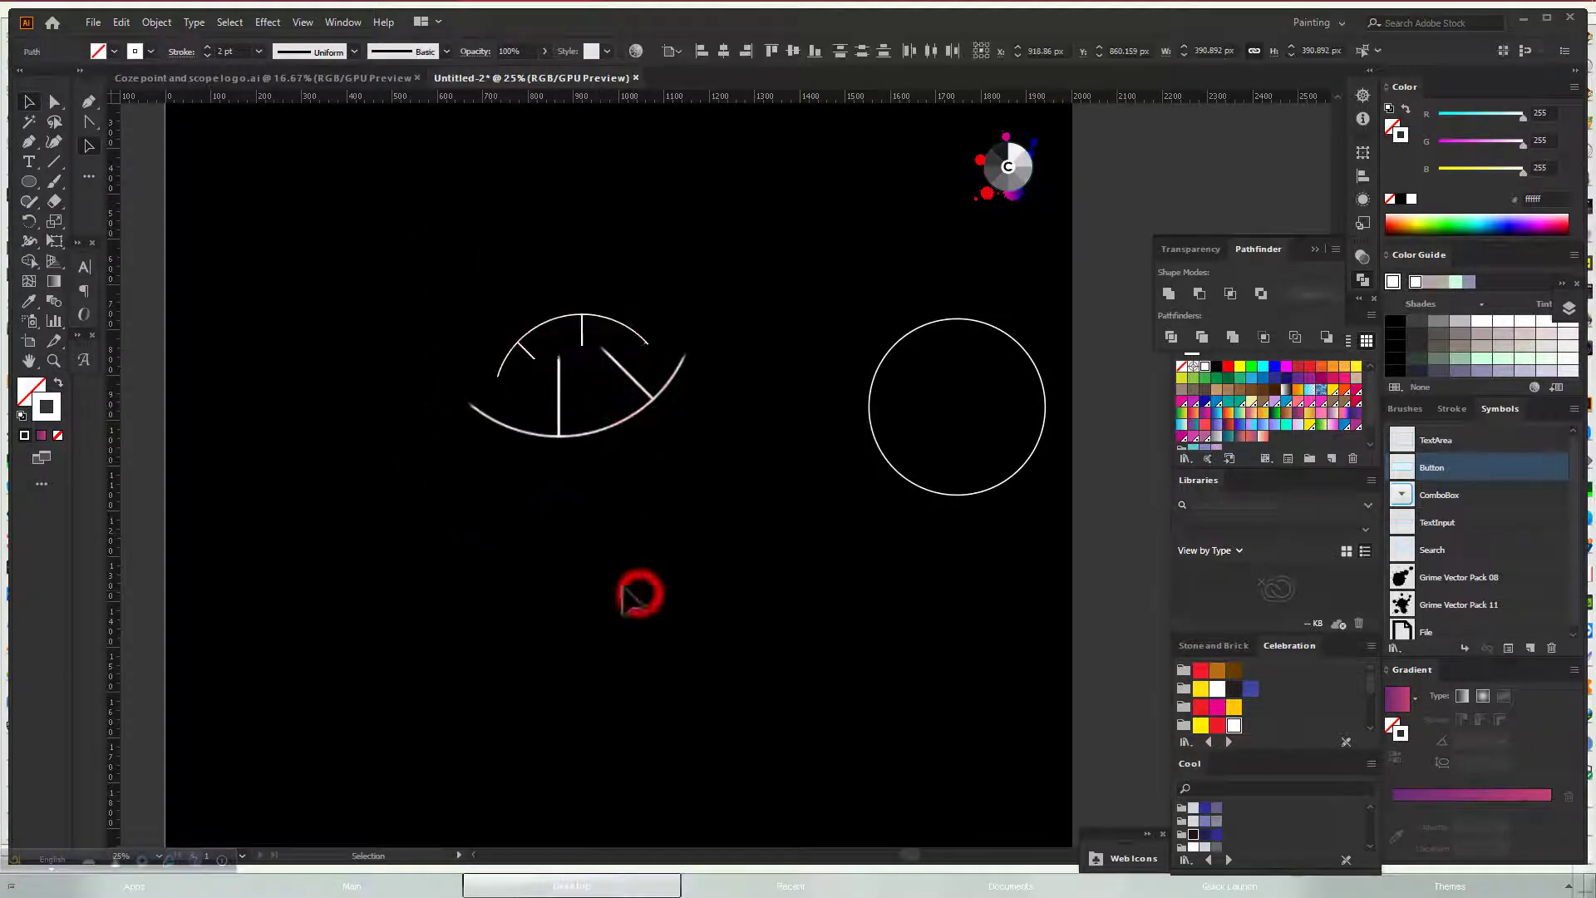
left_click(58, 383)
left_click_drag(428, 347, 587, 499)
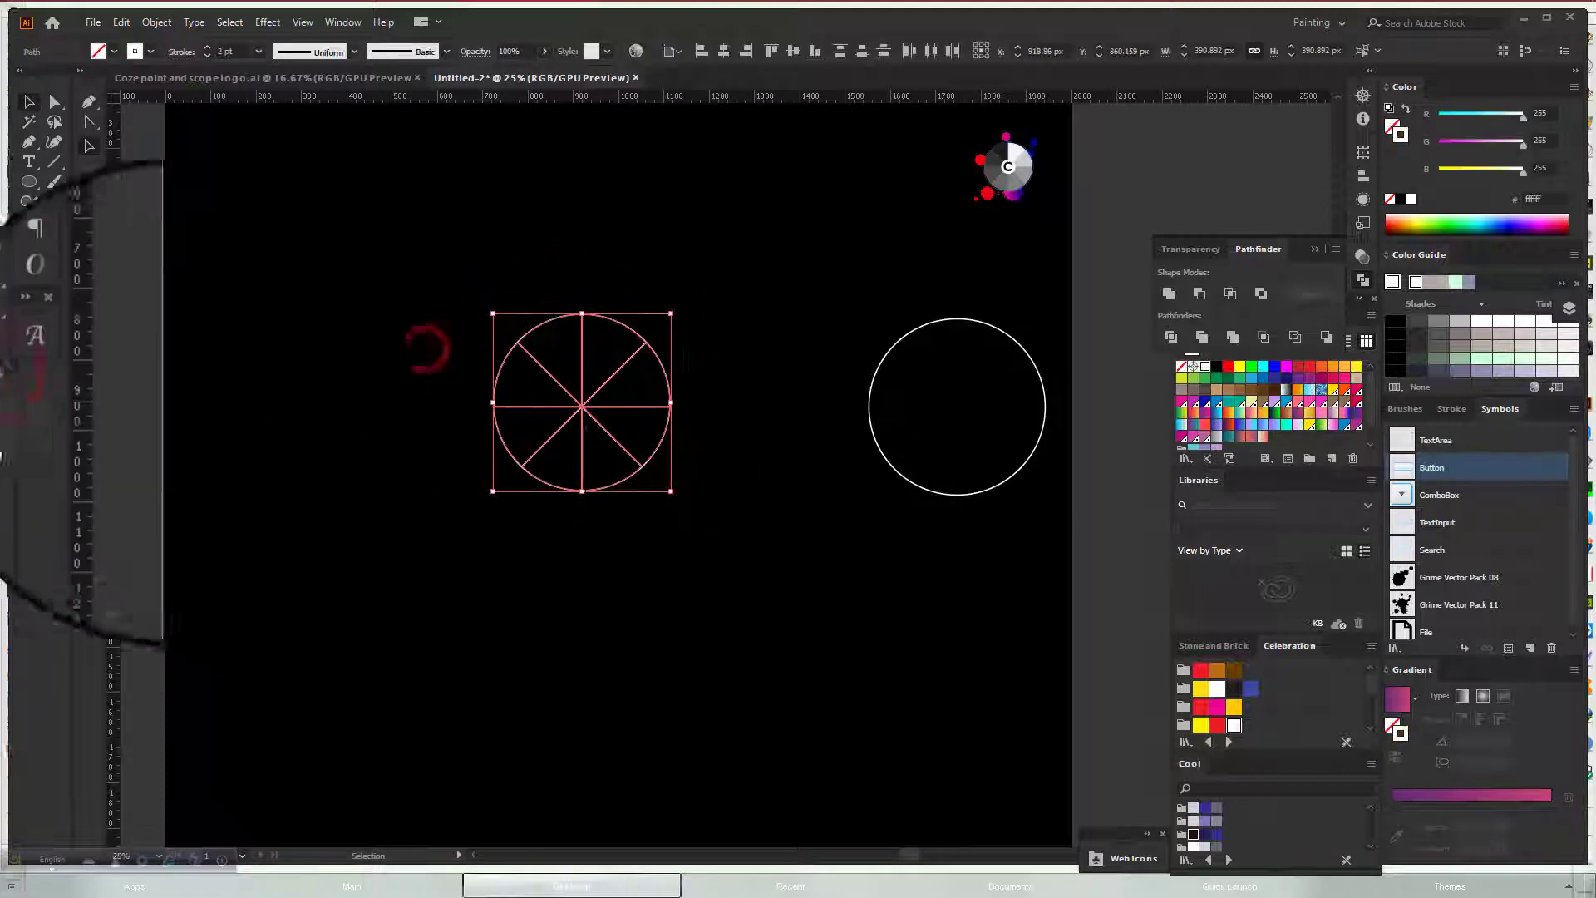
left_click(59, 382)
left_click(252, 400)
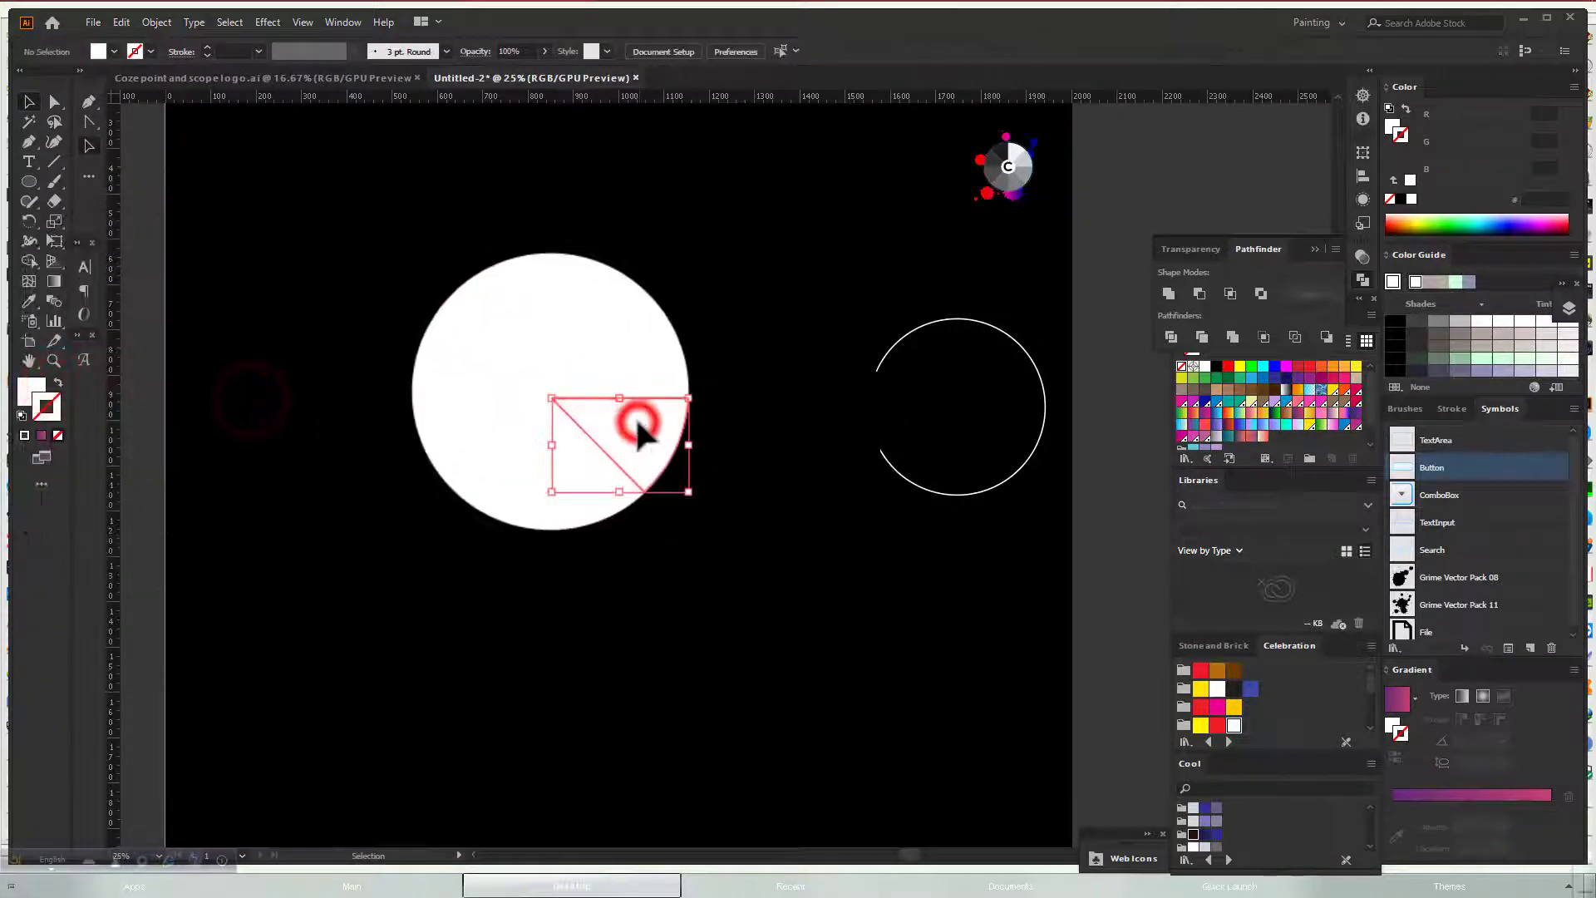
Fill the slice just below the circle's right horizontal edge with dark grey 1a1a1a and no stroke
scroll(639, 424, "up", 2)
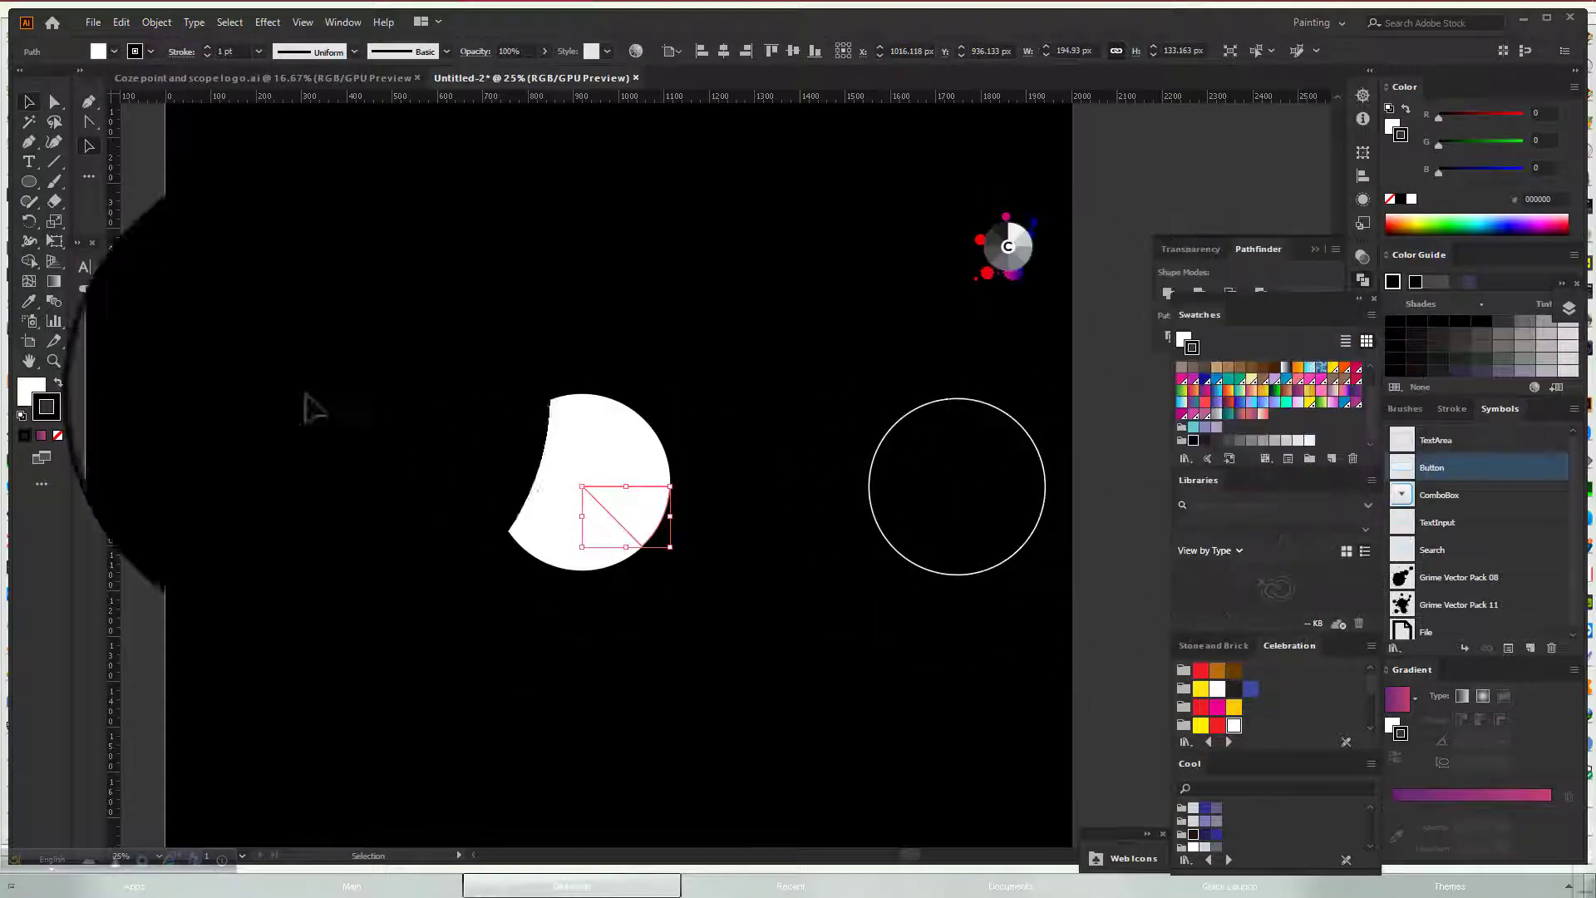
left_click(59, 383)
left_click(57, 435)
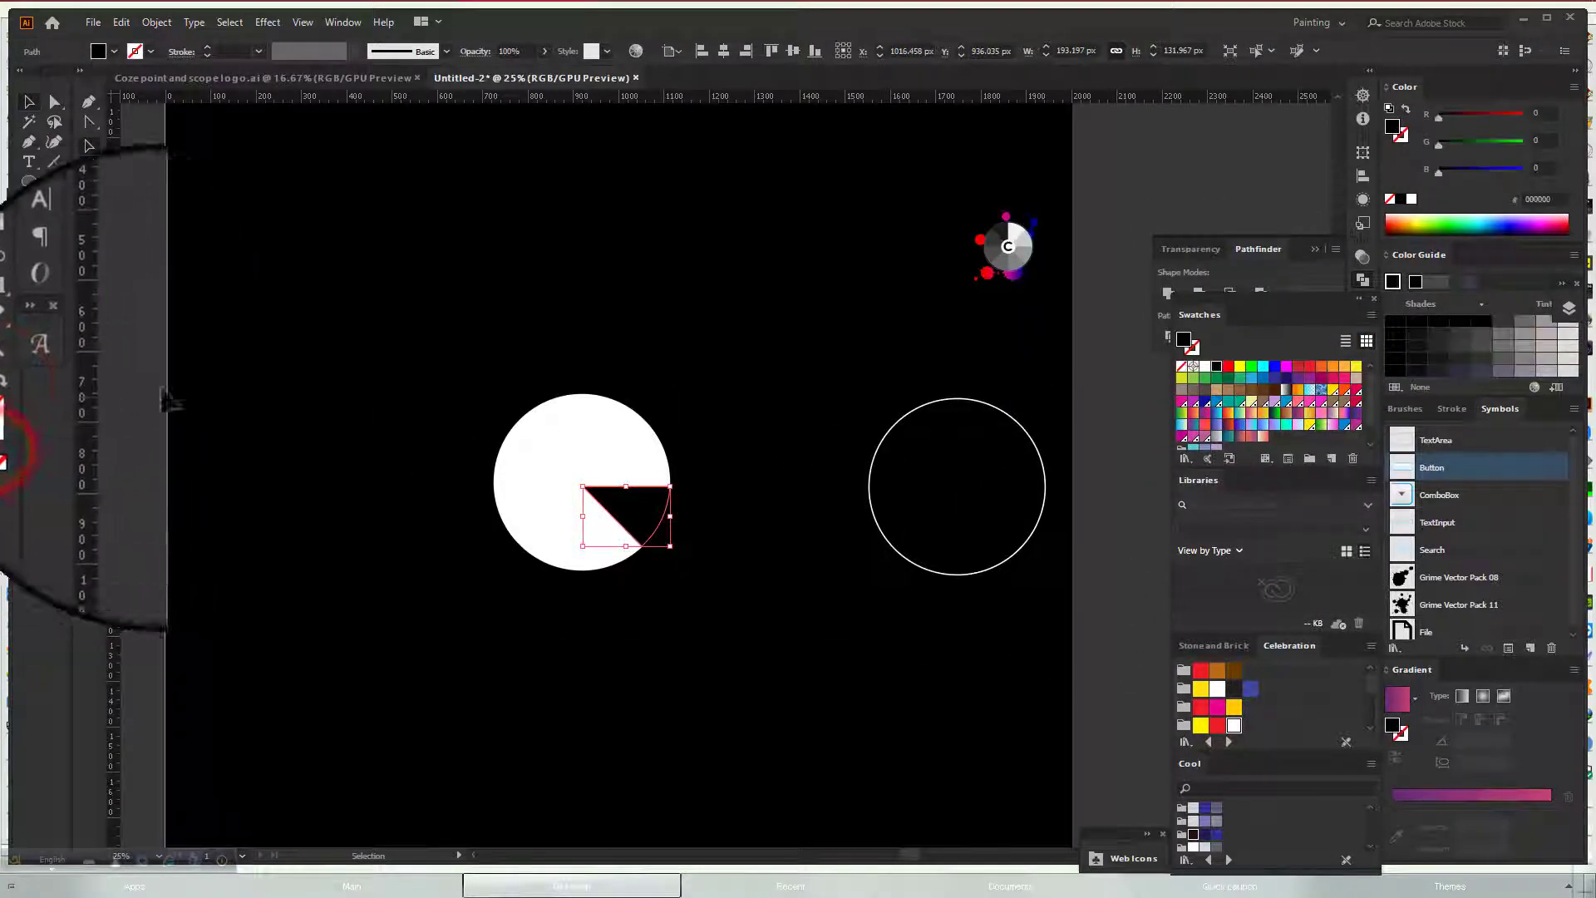
left_click(1205, 440)
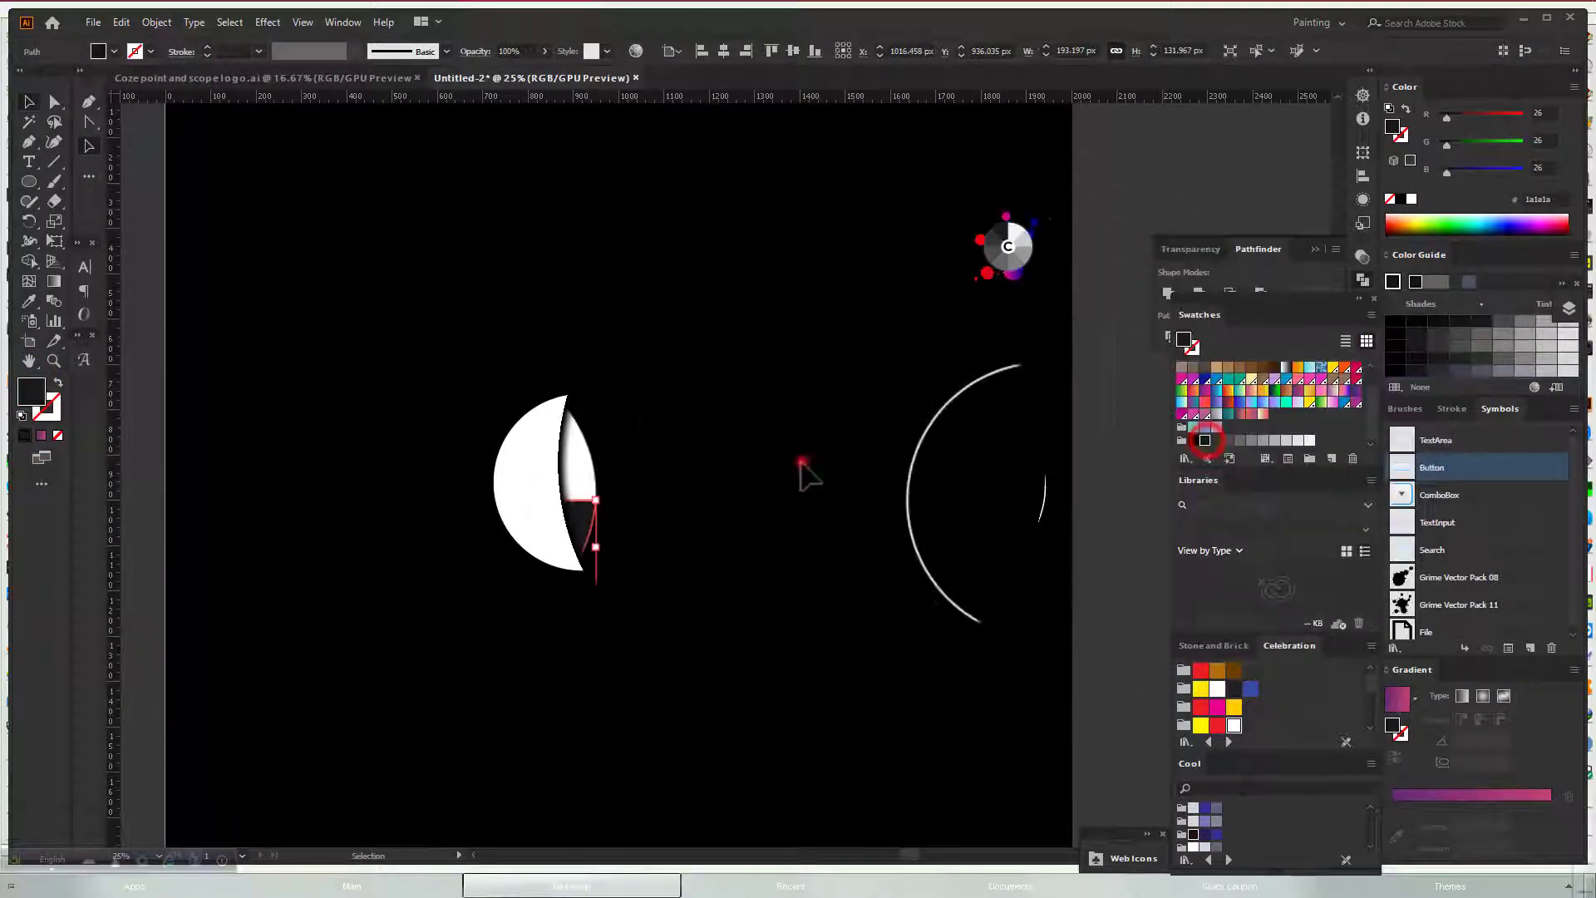
Fill the four upper slices counterclockwise from the right with progressively lighter grey swatches, ending with 808080
left_click(637, 477)
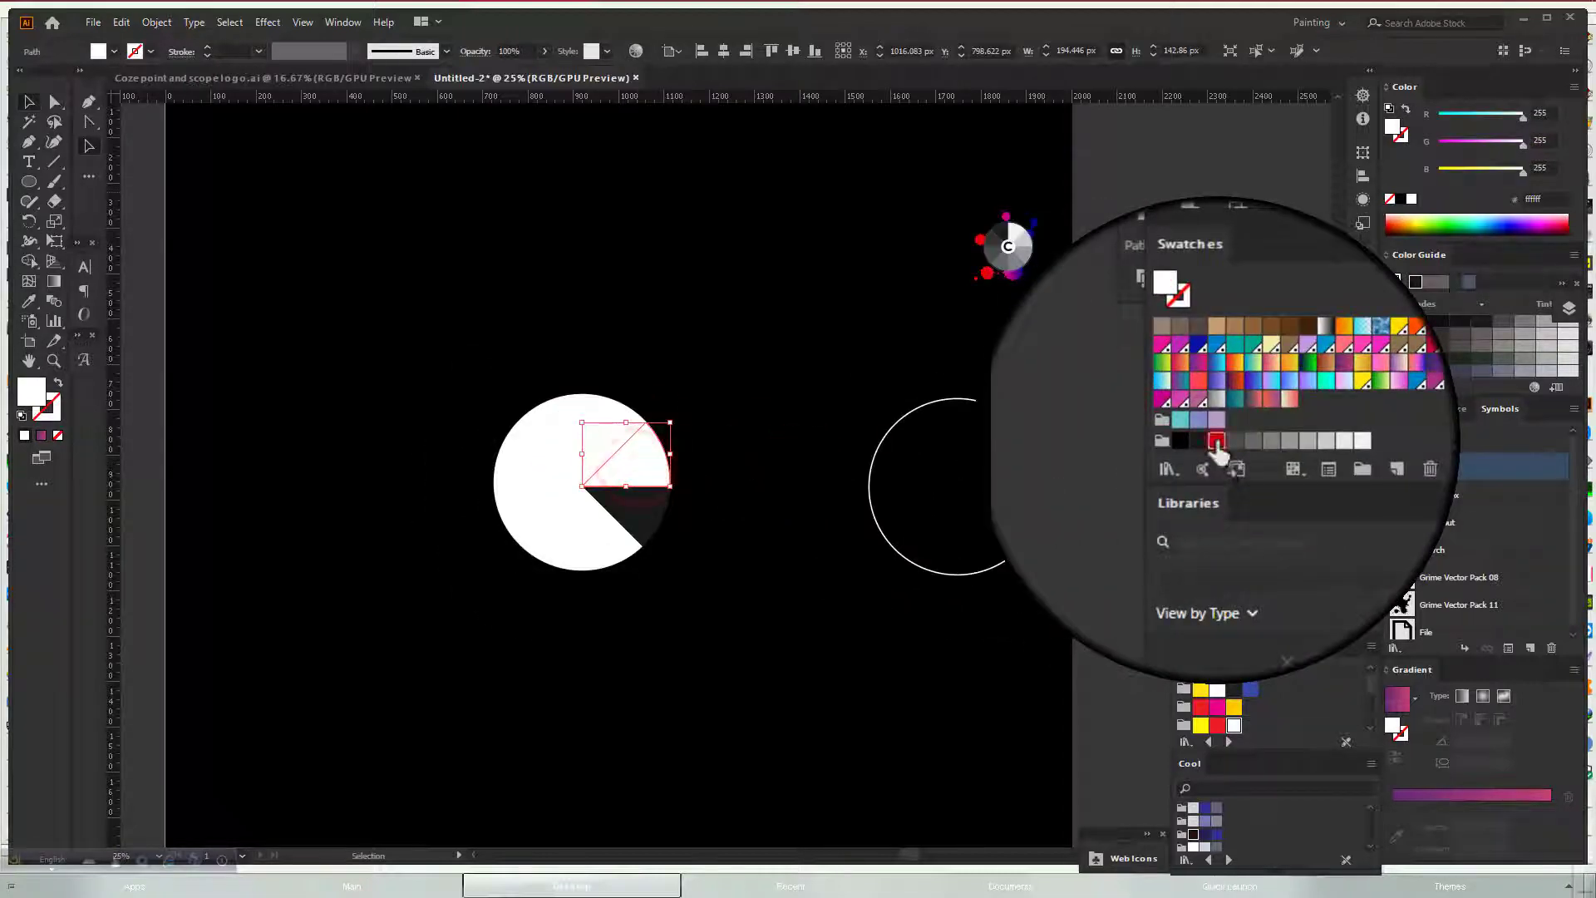
left_click(599, 435)
left_click(1255, 444)
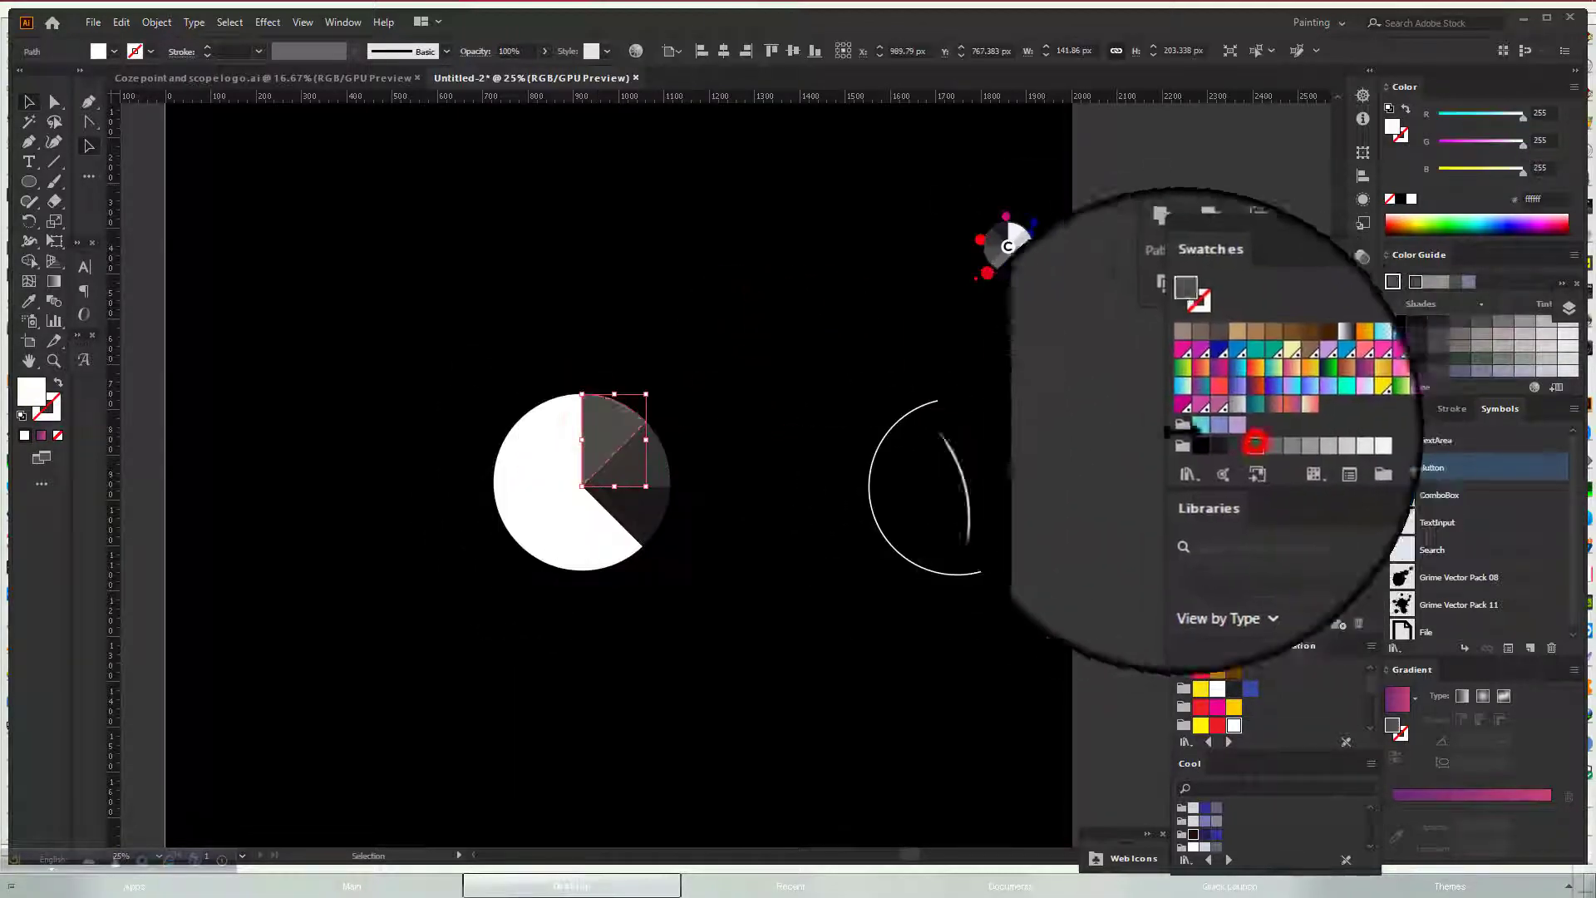
left_click(551, 414)
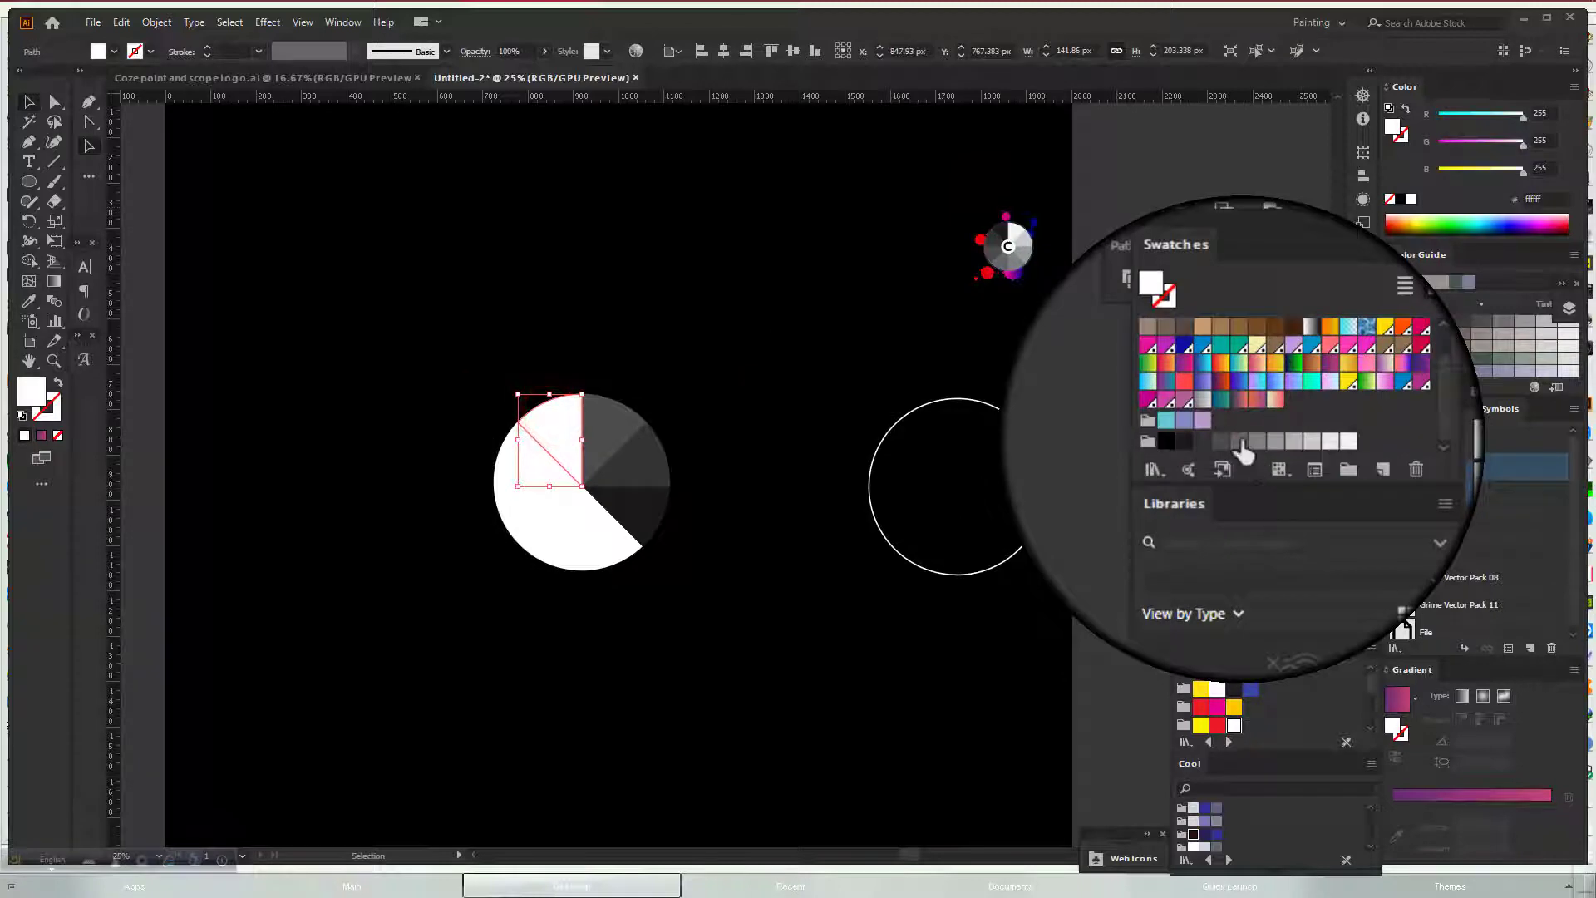
left_click(1244, 450)
left_click(524, 460)
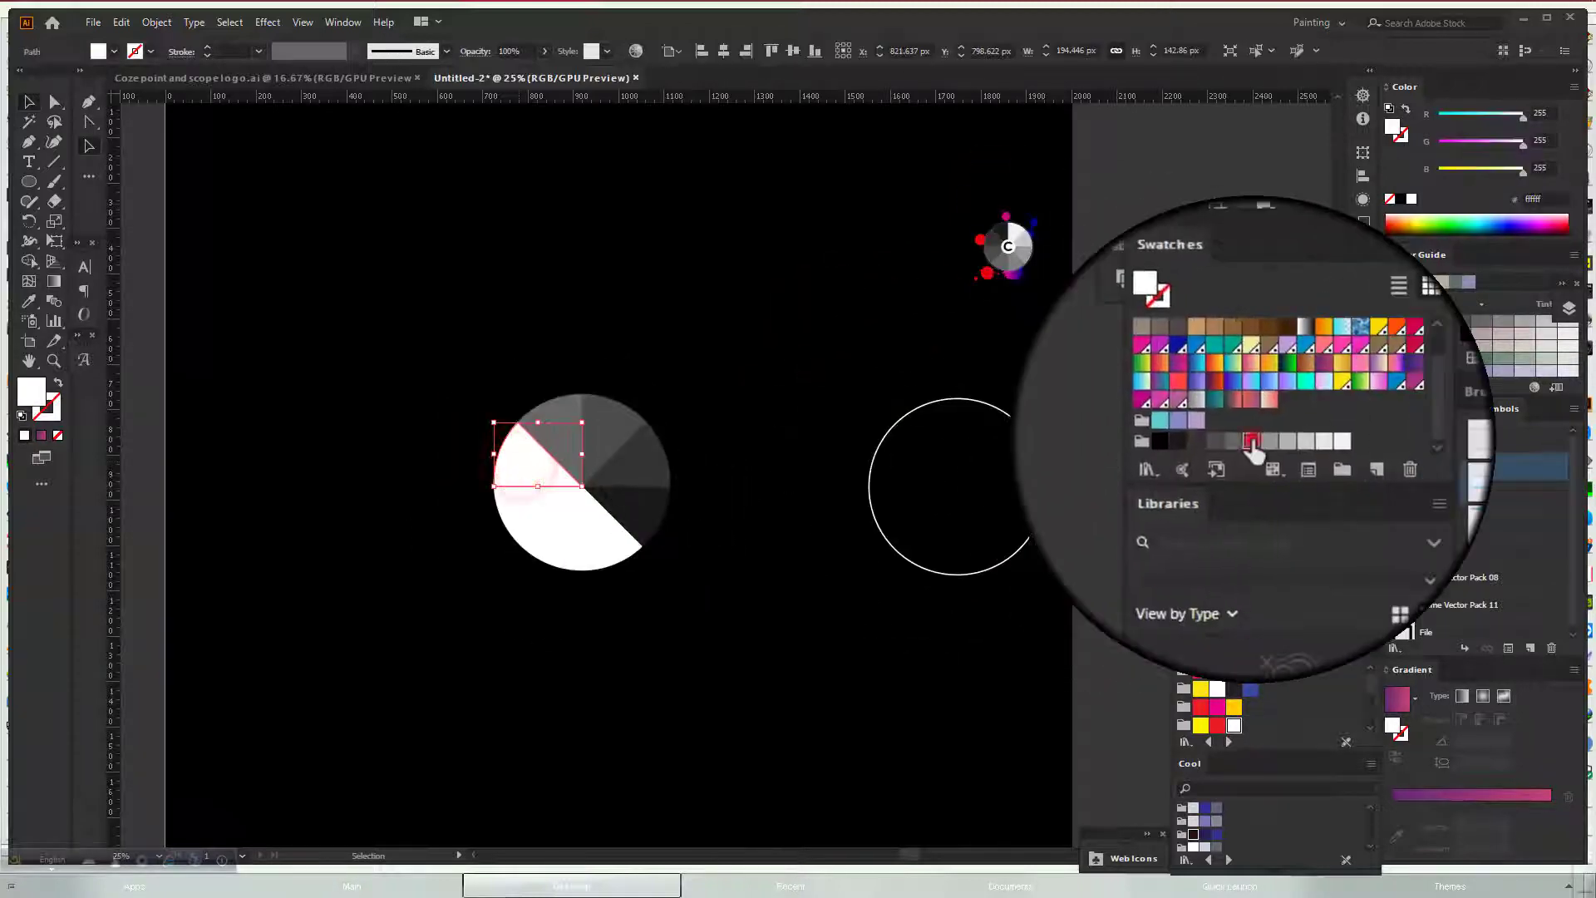
left_click(801, 419)
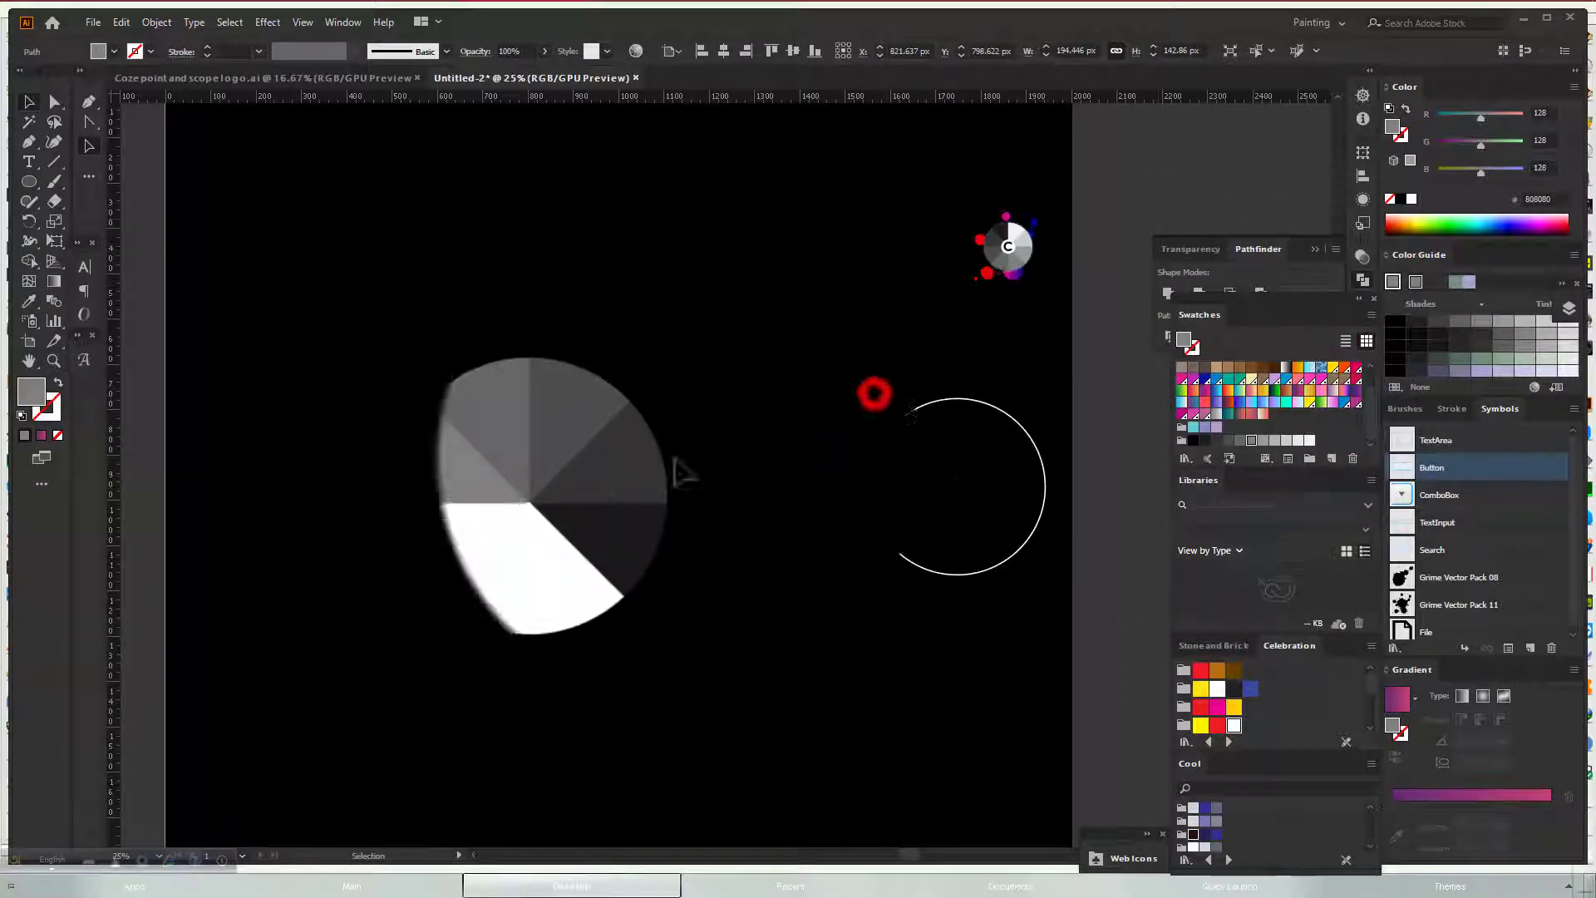
Fill the three remaining lower slices counterclockwise with light grey swatches, using cccccc for the last one
left_click(526, 504)
scroll(1274, 441, "down", 3)
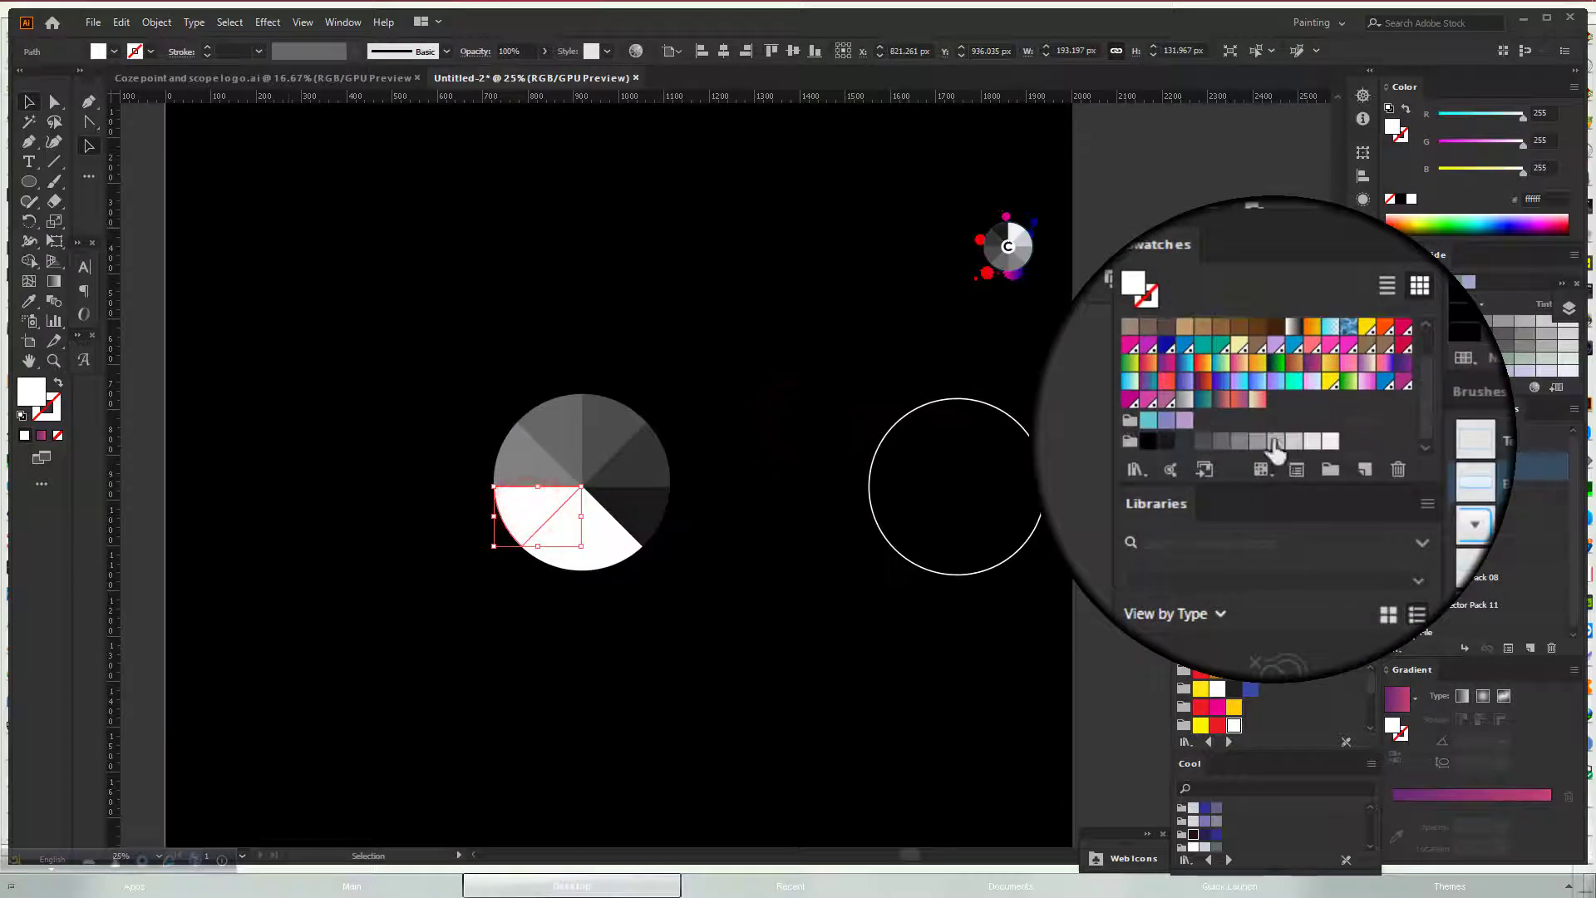
left_click(1276, 450)
left_click(597, 520)
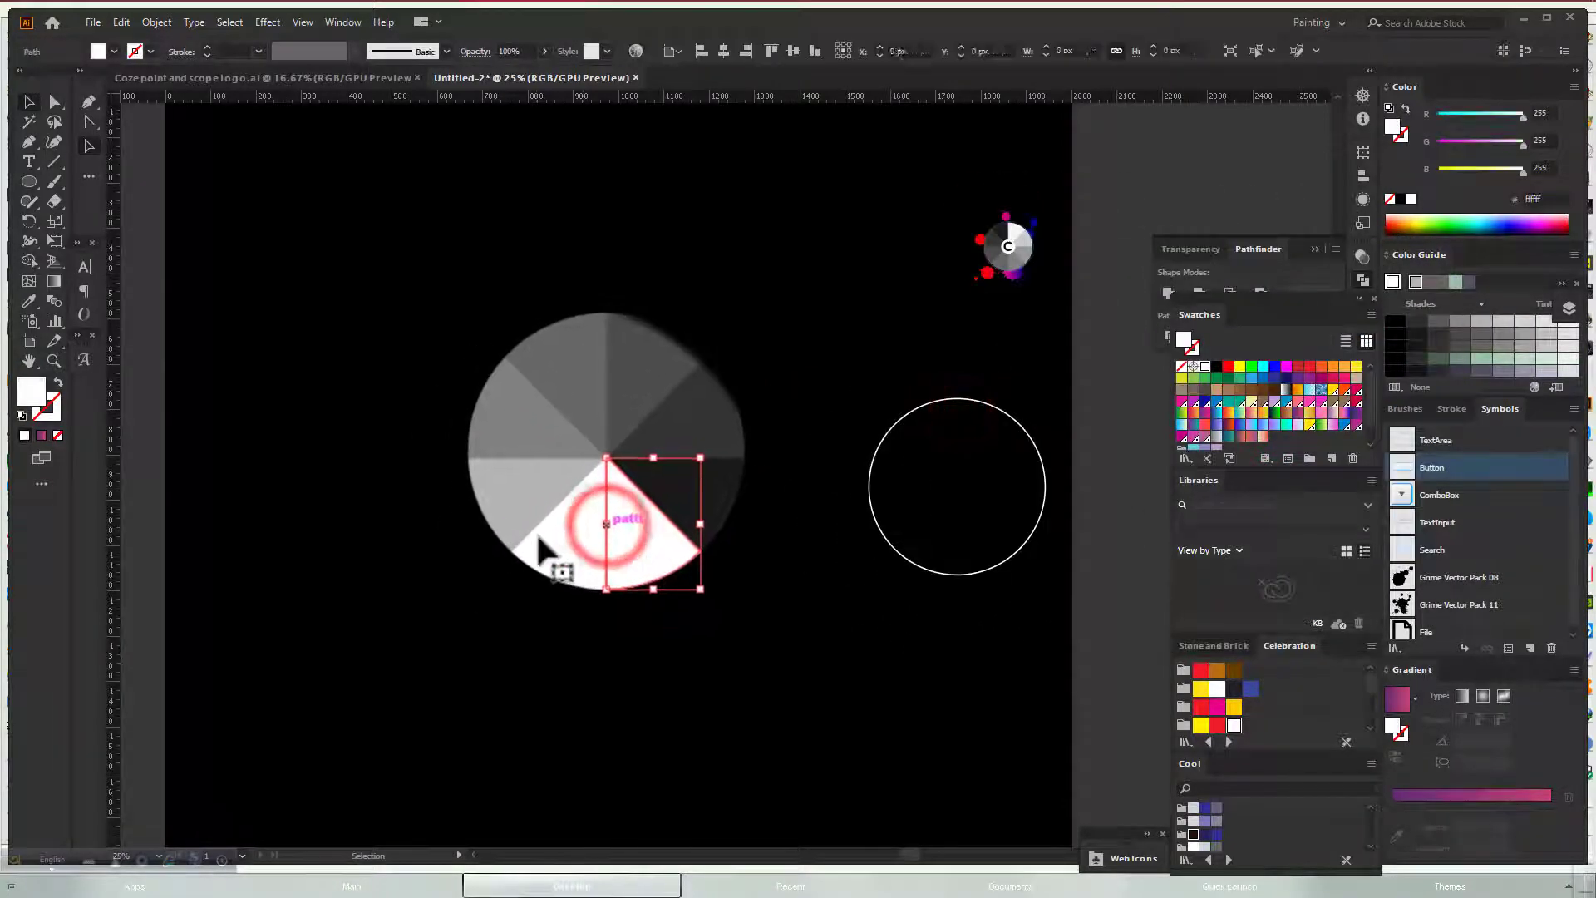
left_click(1286, 453)
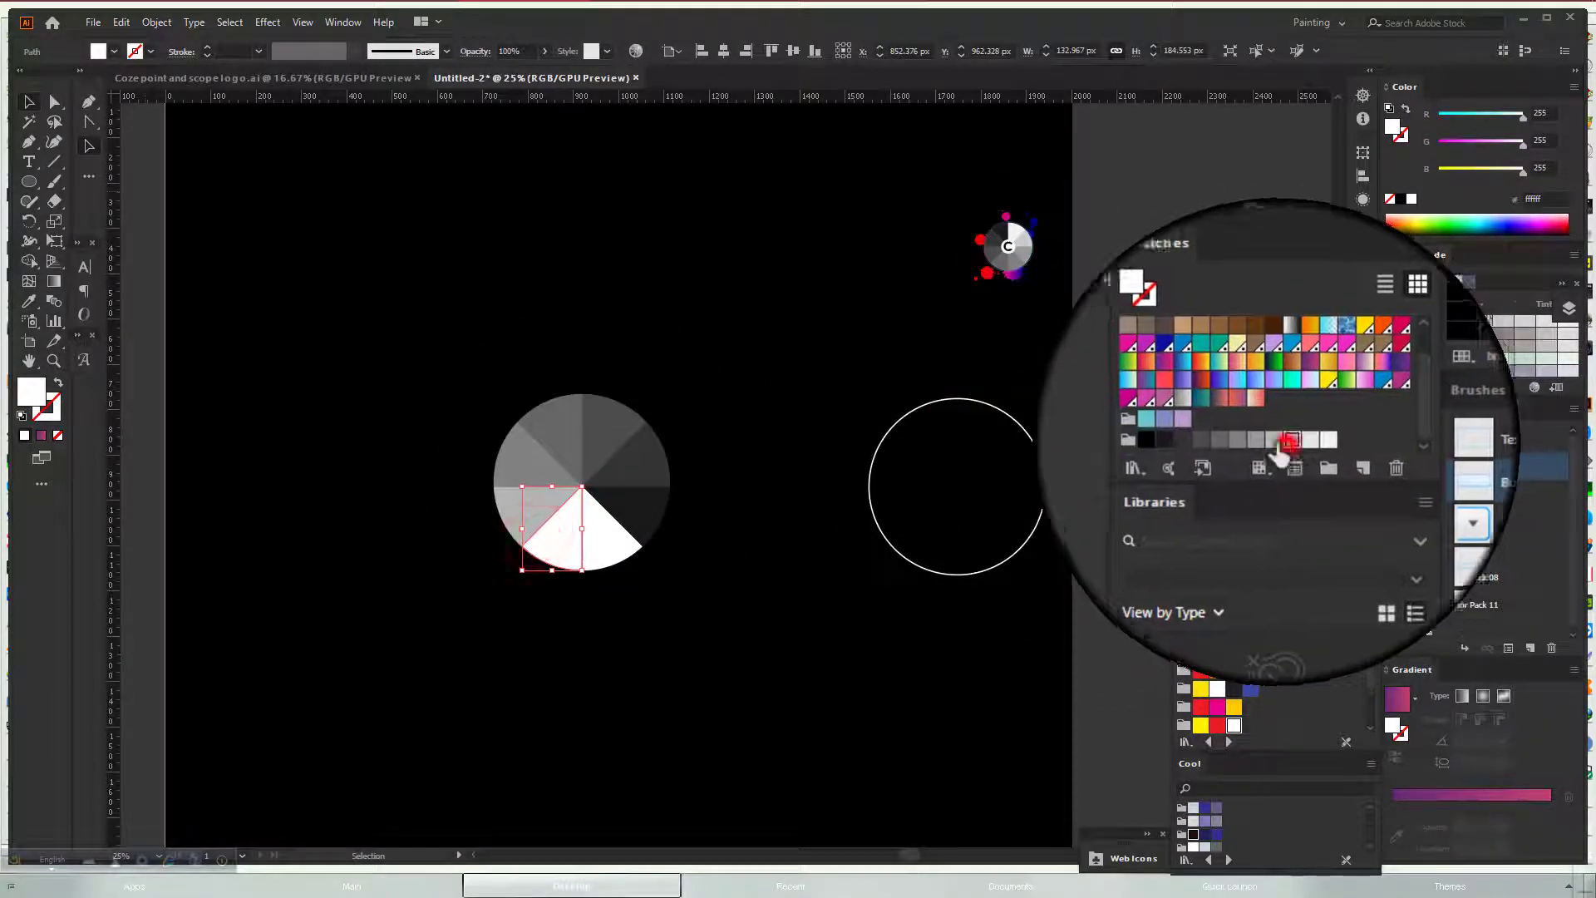
left_click(597, 537)
left_click(1286, 444)
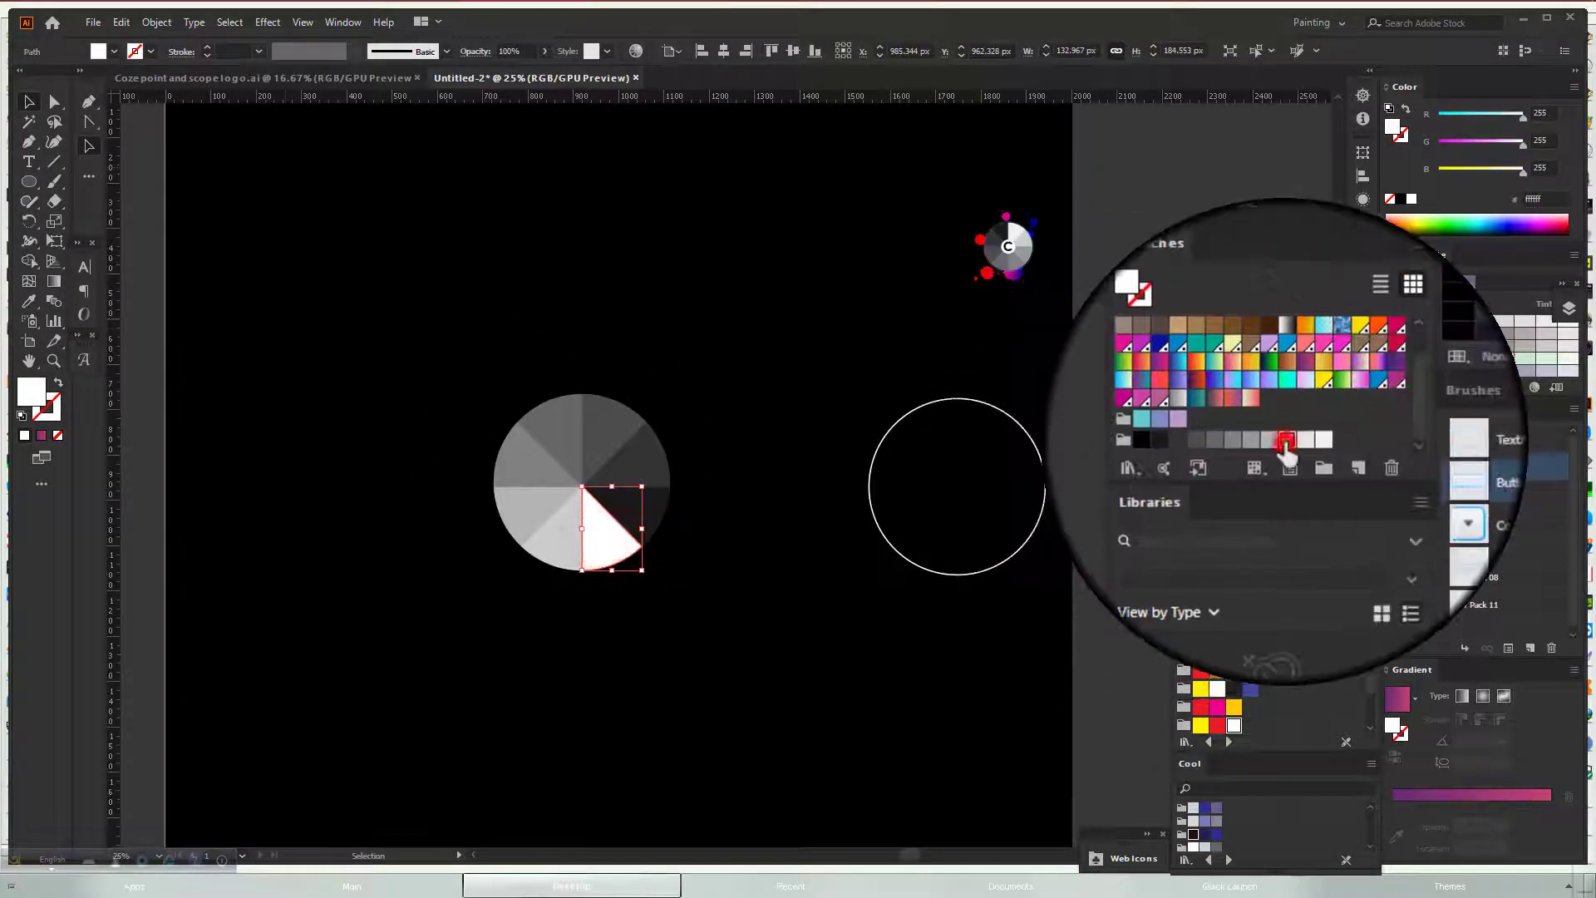
left_click(841, 275)
Refill the slice right of the bottom centre with a near-white swatch and its left neighbour with e6e6e6
scroll(715, 431, "down", 4)
scroll(688, 443, "up", 5)
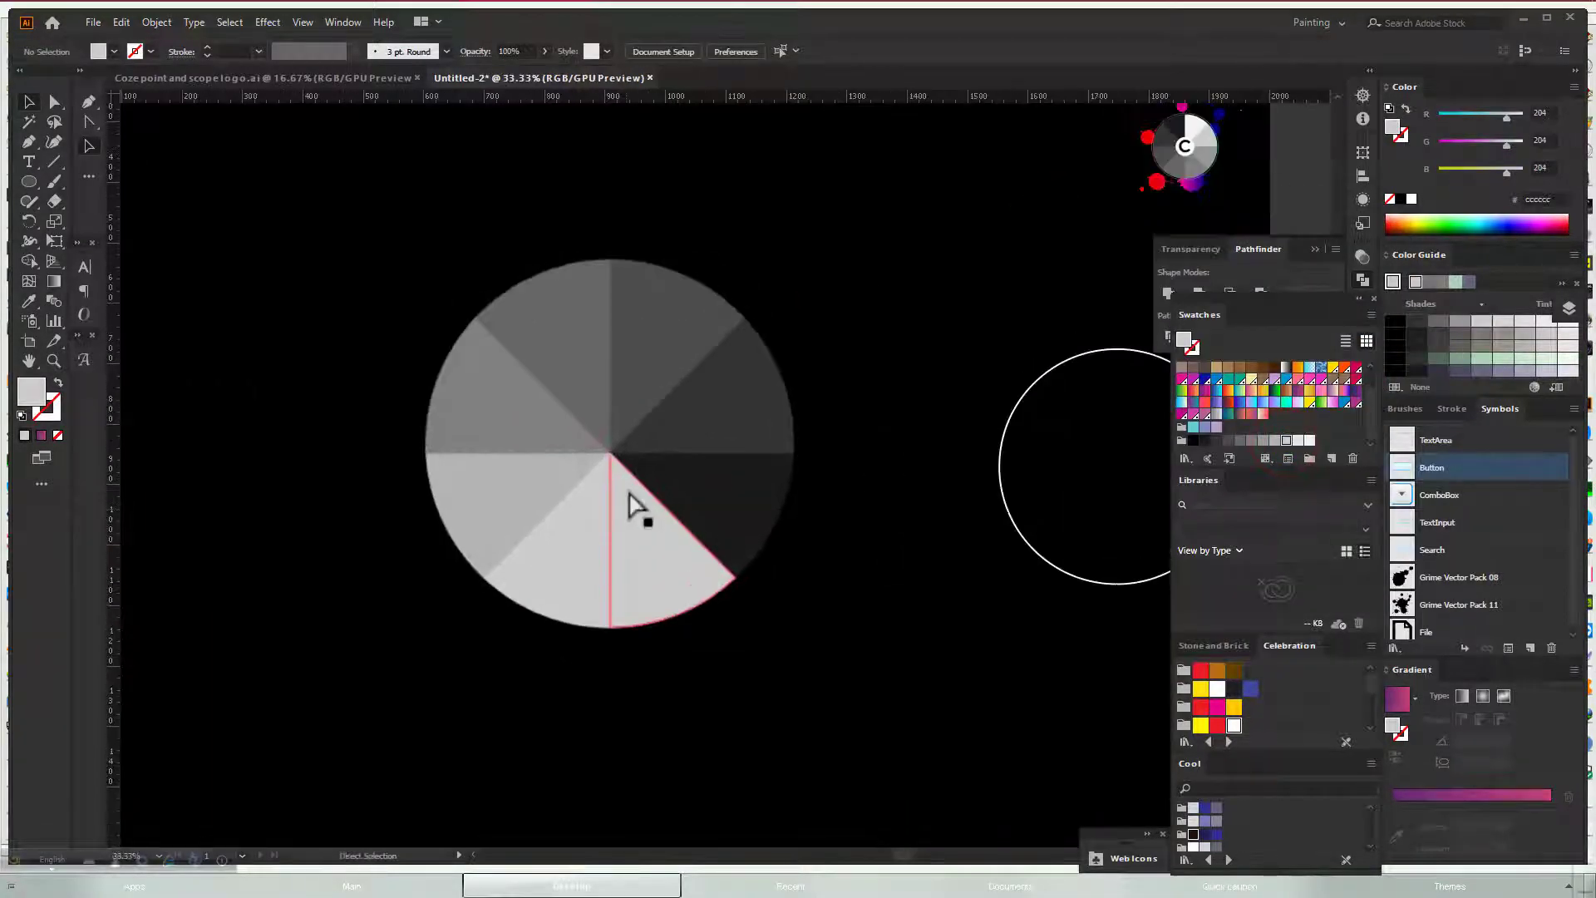
scroll(629, 493, "down", 1)
left_click(767, 611)
left_click(629, 526)
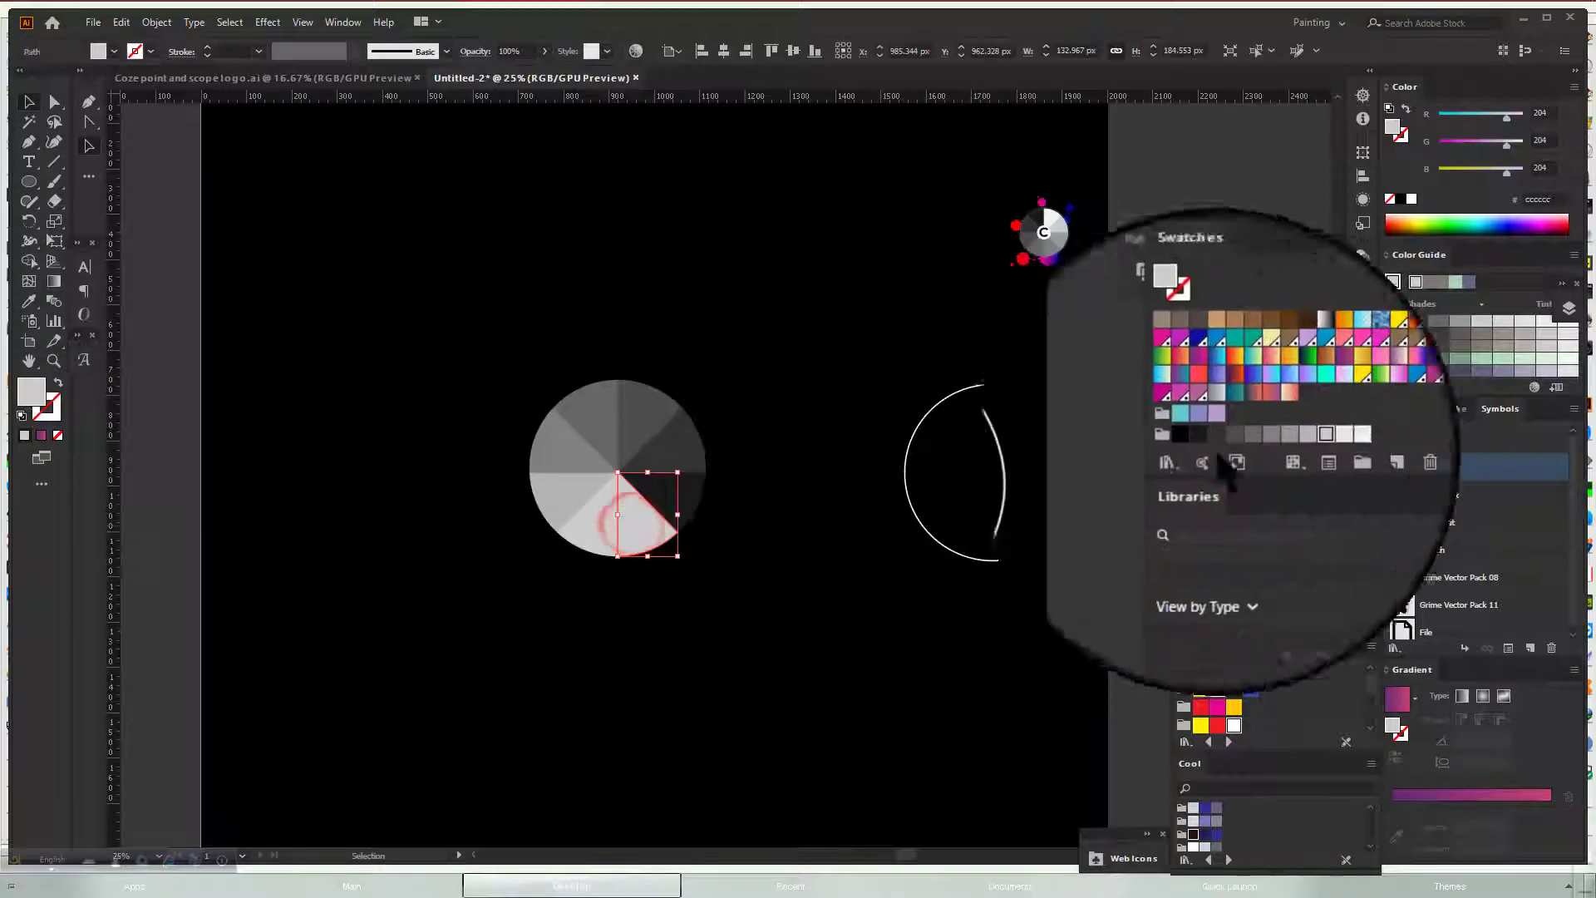
left_click(1310, 440)
left_click(871, 428)
left_click(592, 525)
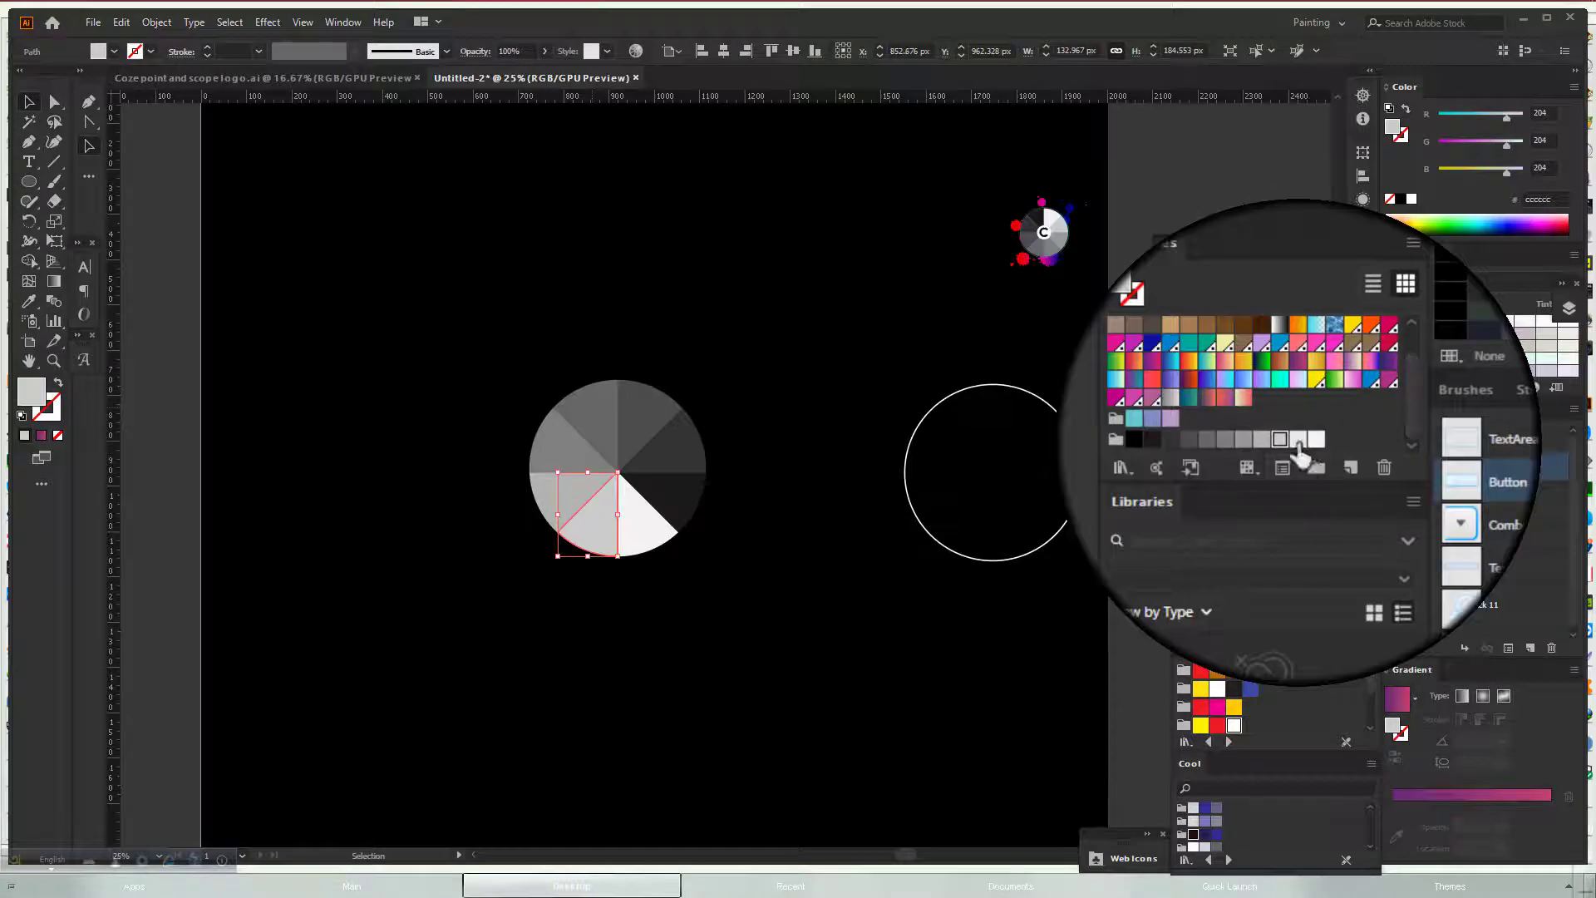
left_click(1298, 442)
left_click(896, 595)
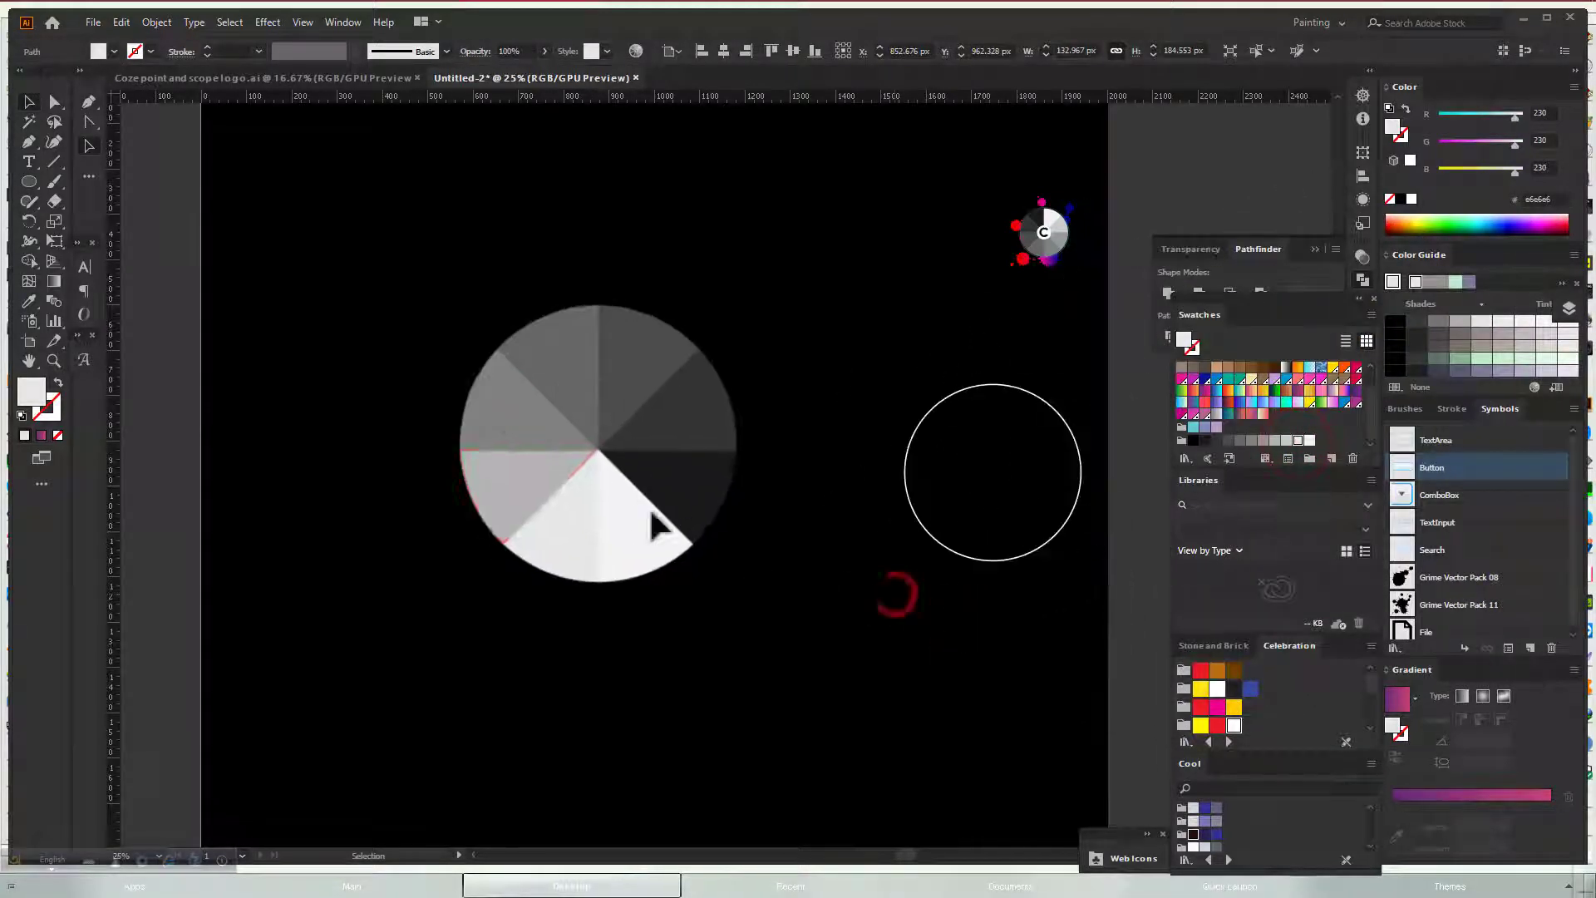
Try grey 999999 on the lower-left slice and compare it with the fill of the slice above
left_click(559, 482)
left_click(1276, 442)
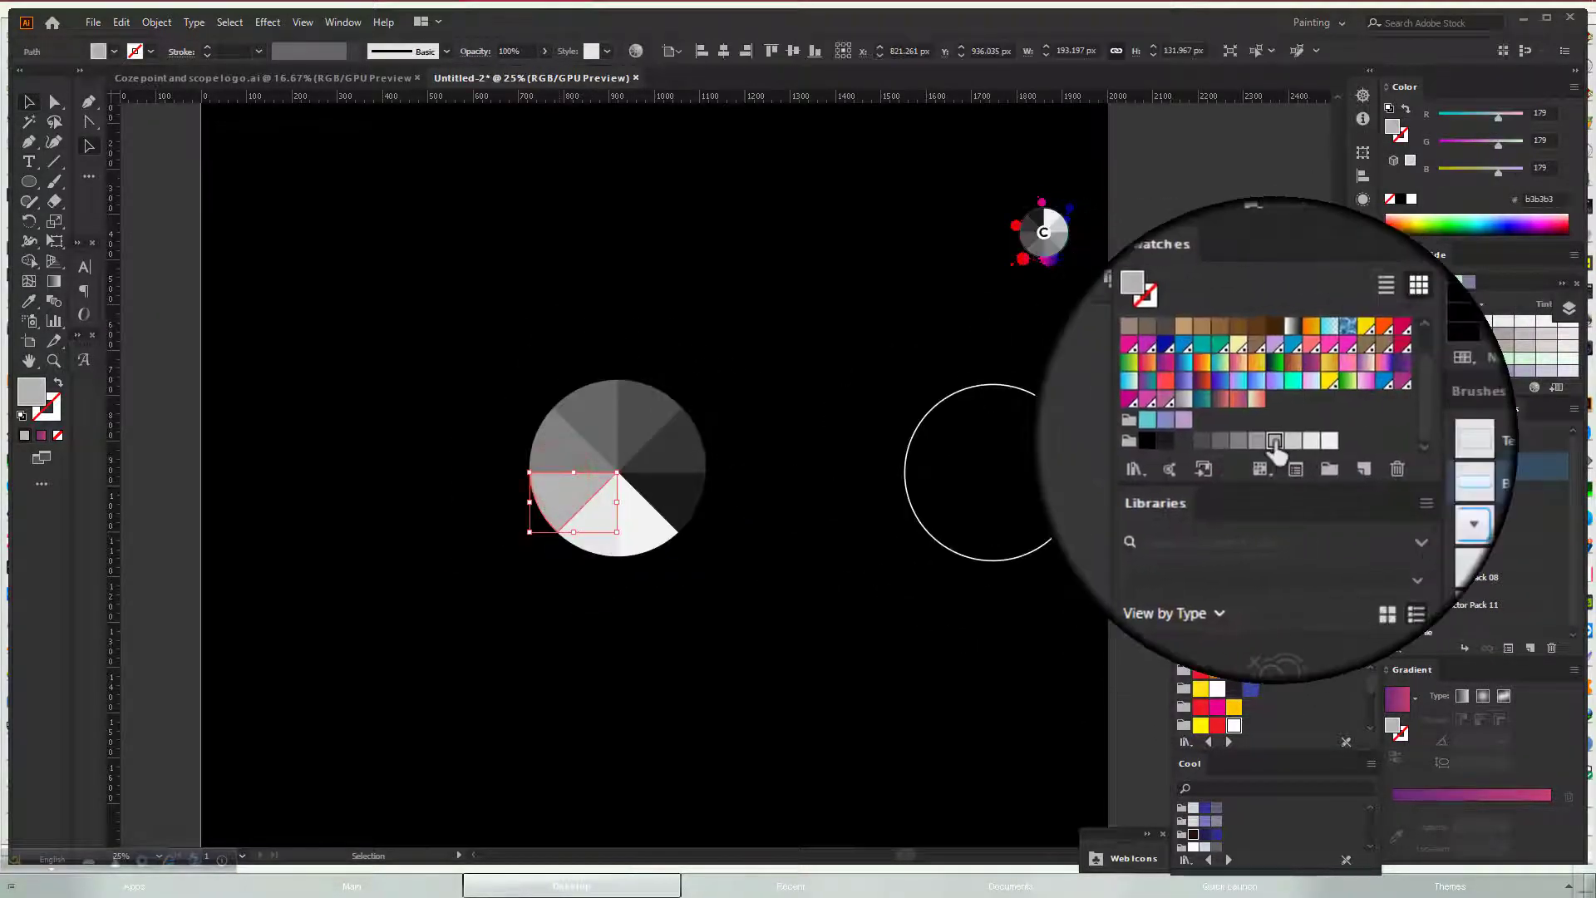
left_click(557, 457)
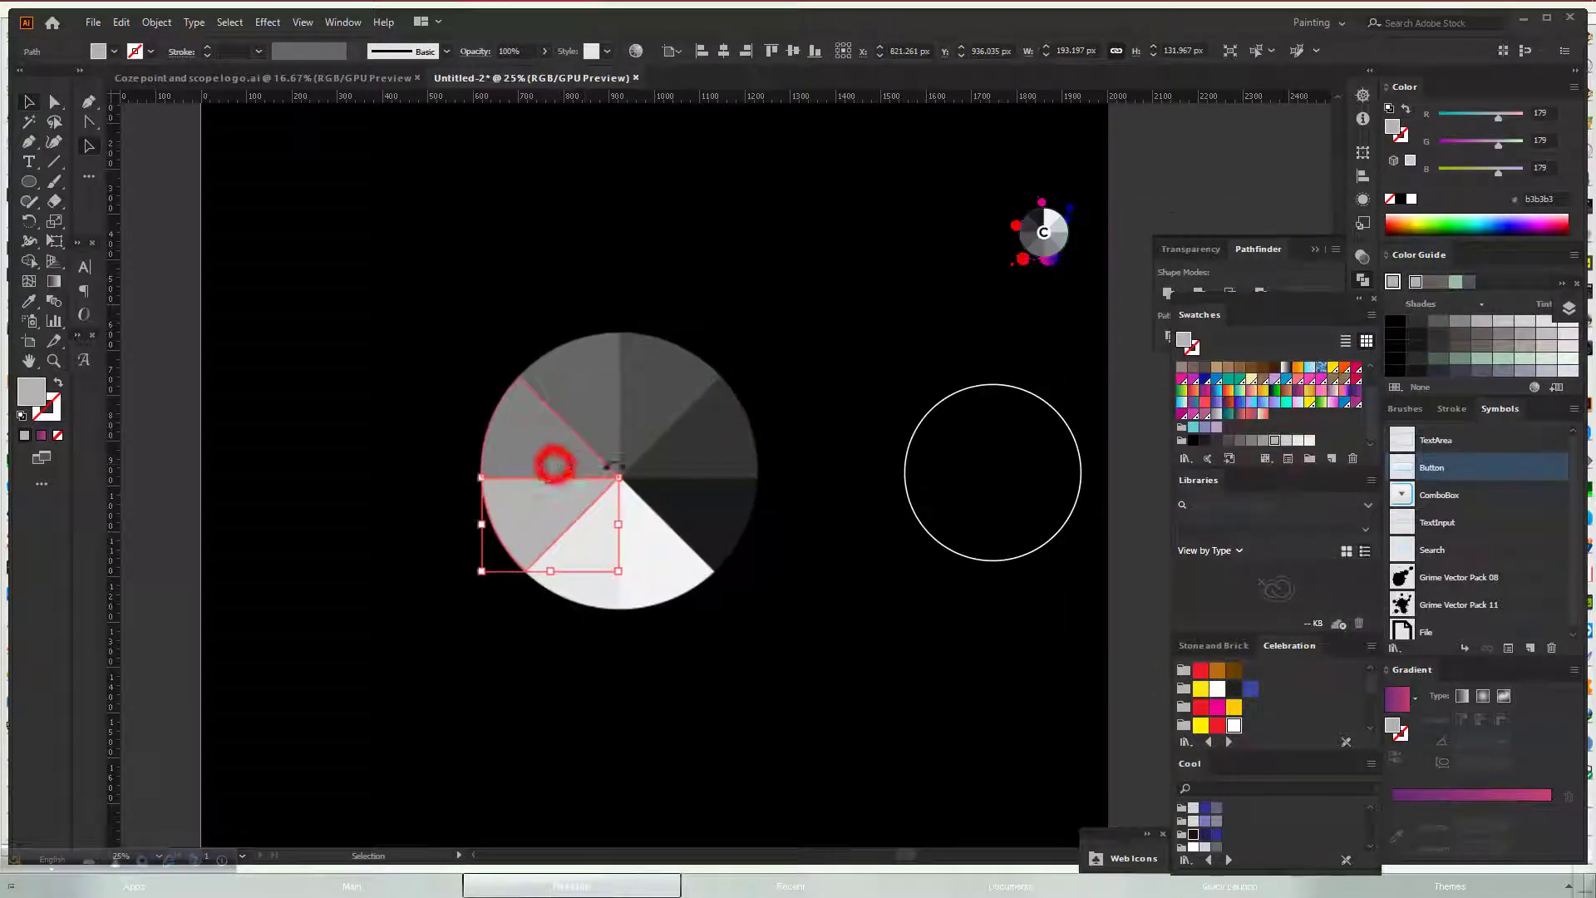
left_click(1264, 441)
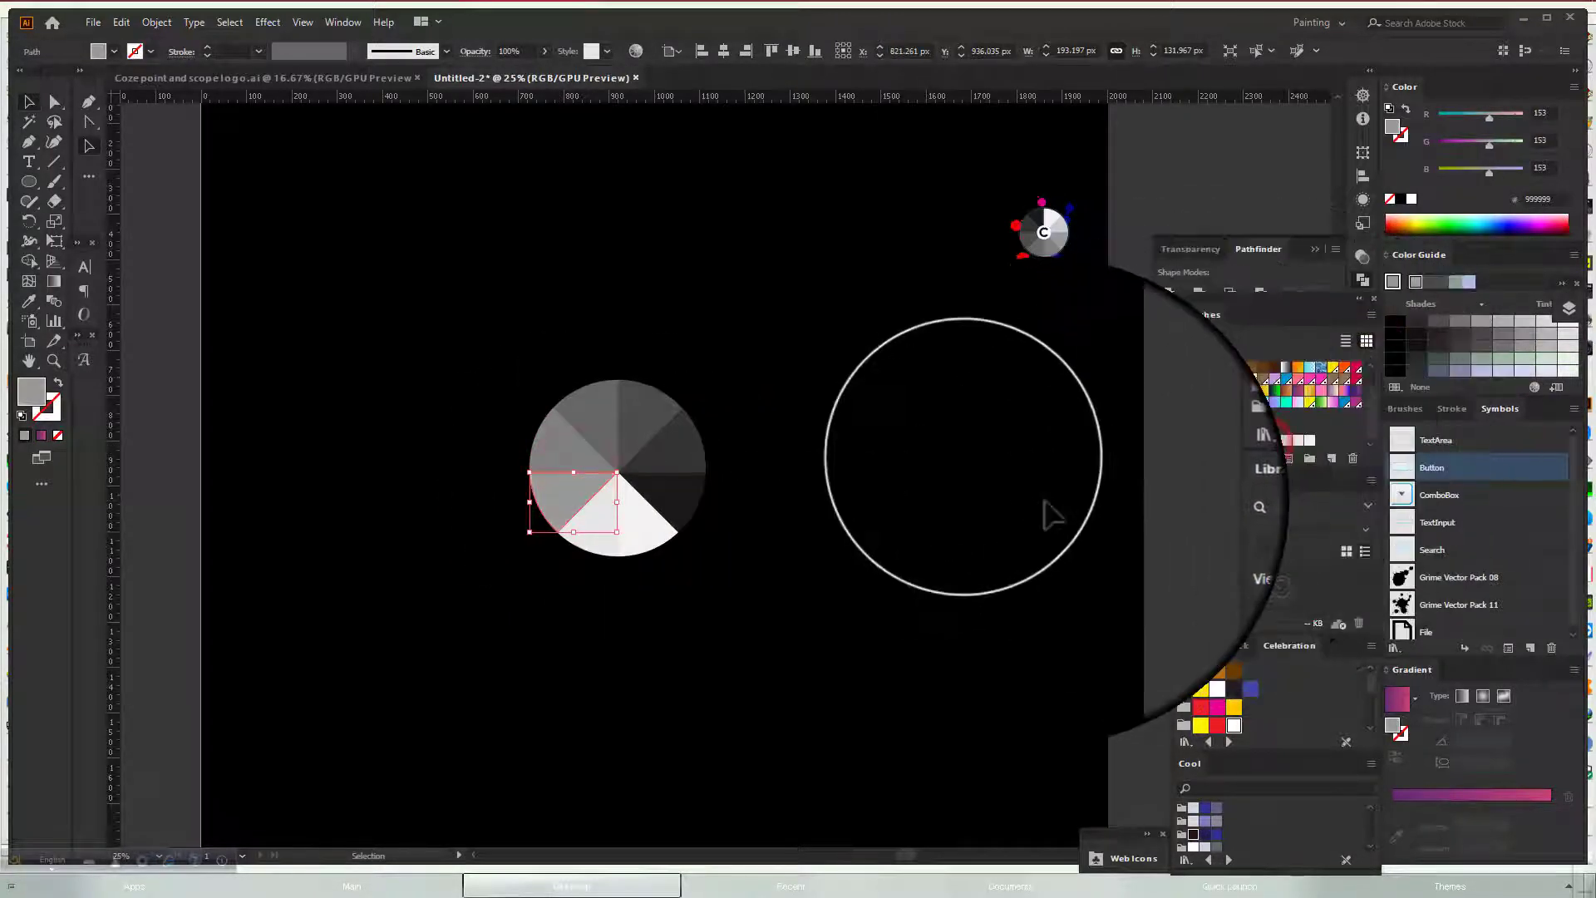
left_click(551, 442)
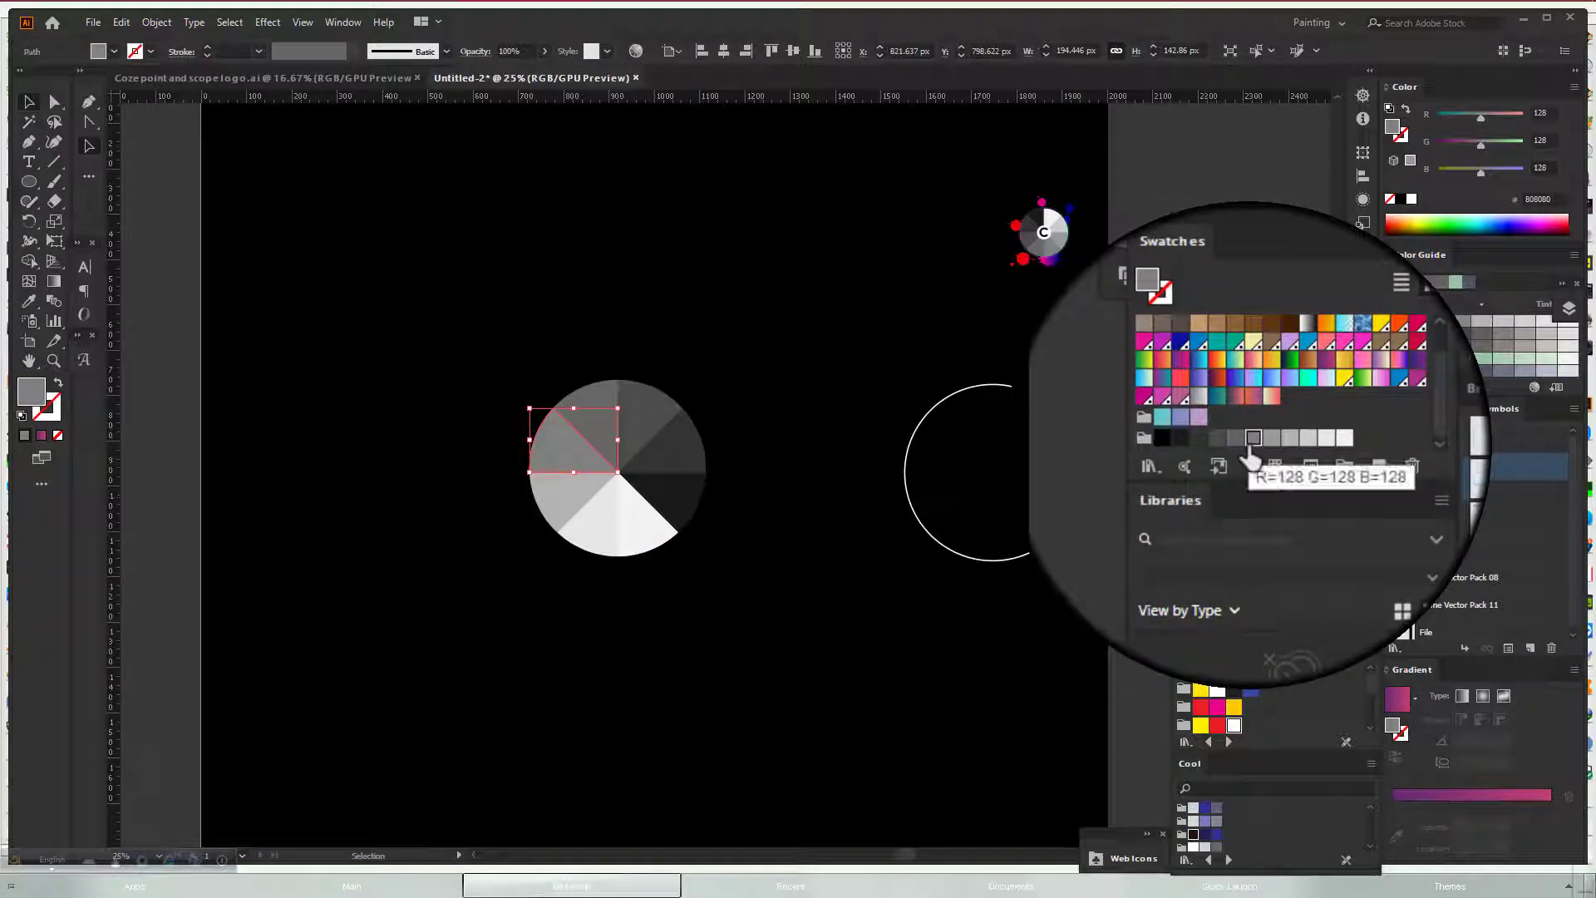
left_click(856, 424)
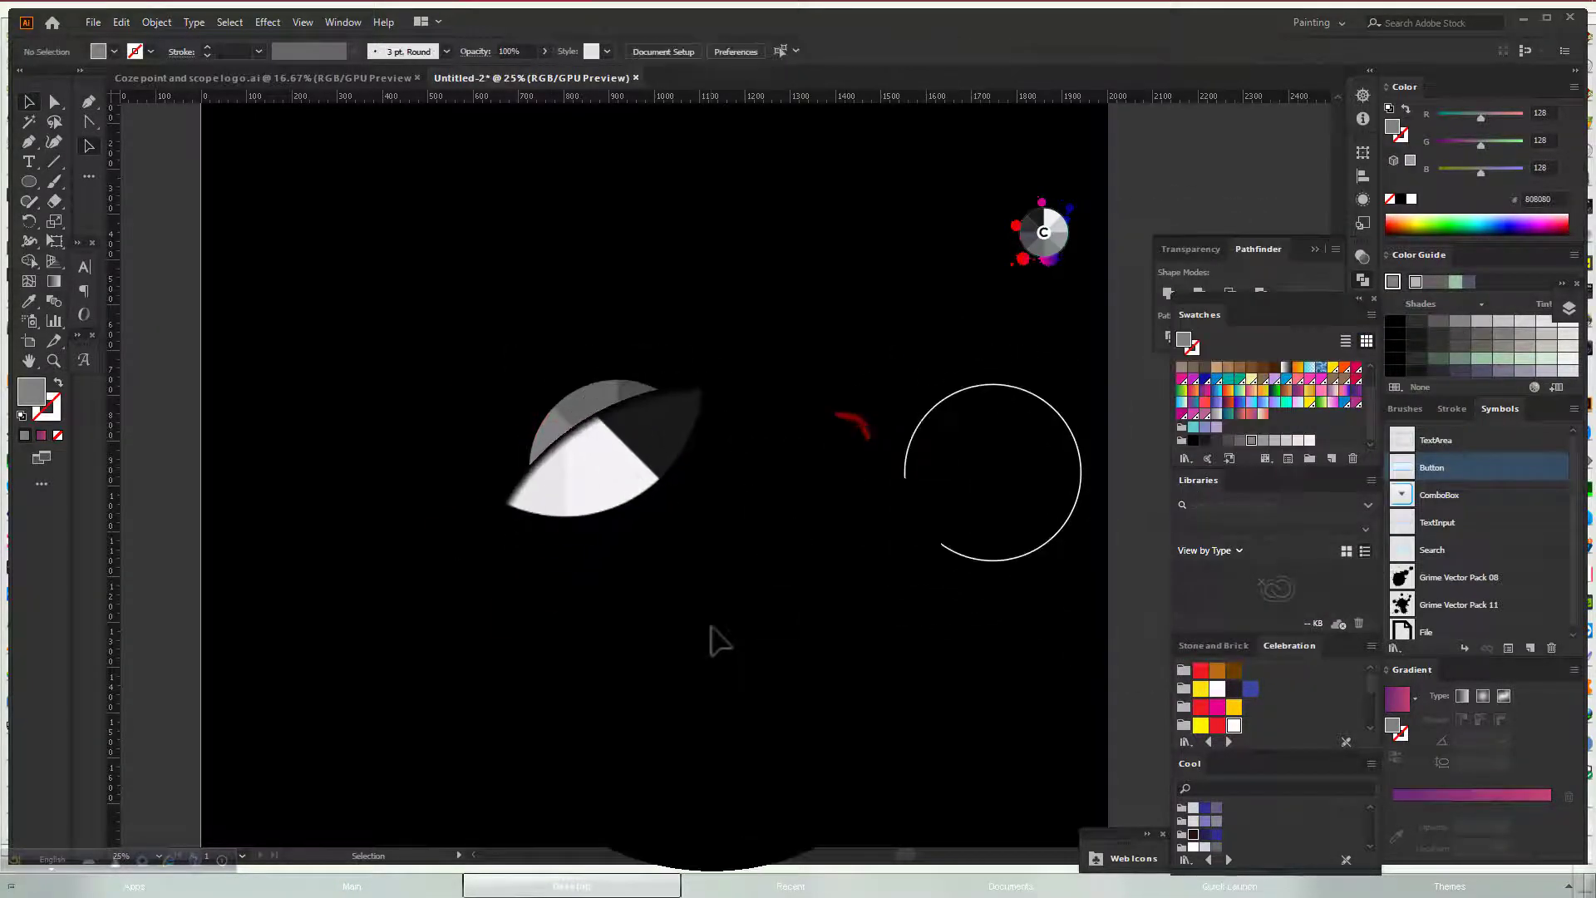
scroll(711, 626, "down", 4)
scroll(711, 626, "up", 4)
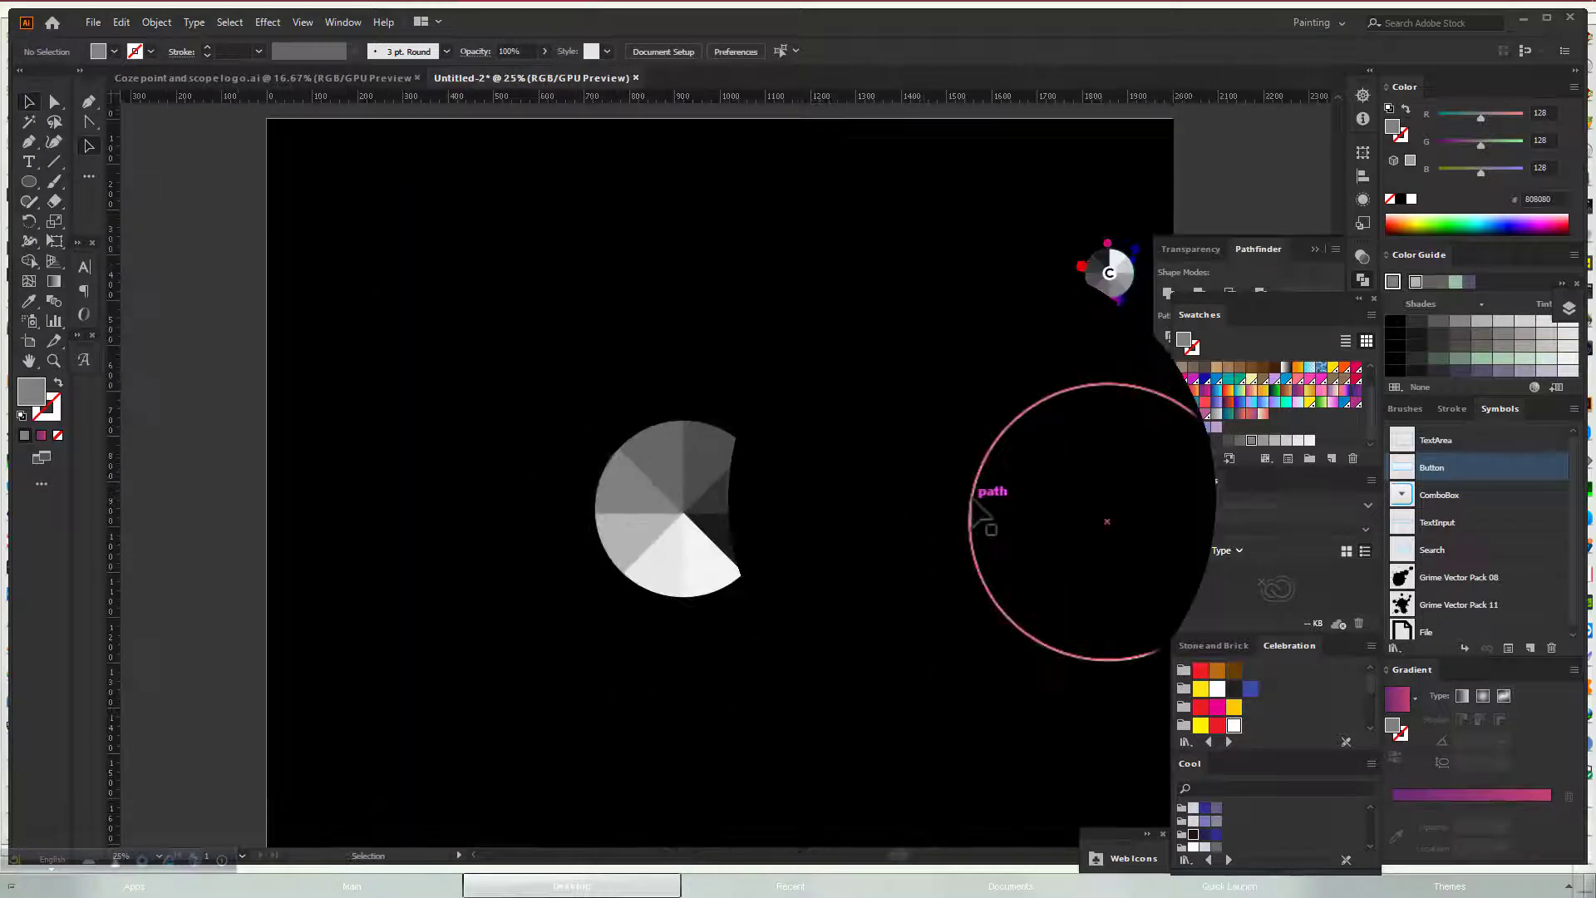
Centre the white circle outline on the sliced circle and enlarge it to about 410 px wide as a surrounding ring
left_click_drag(973, 499, 596, 443)
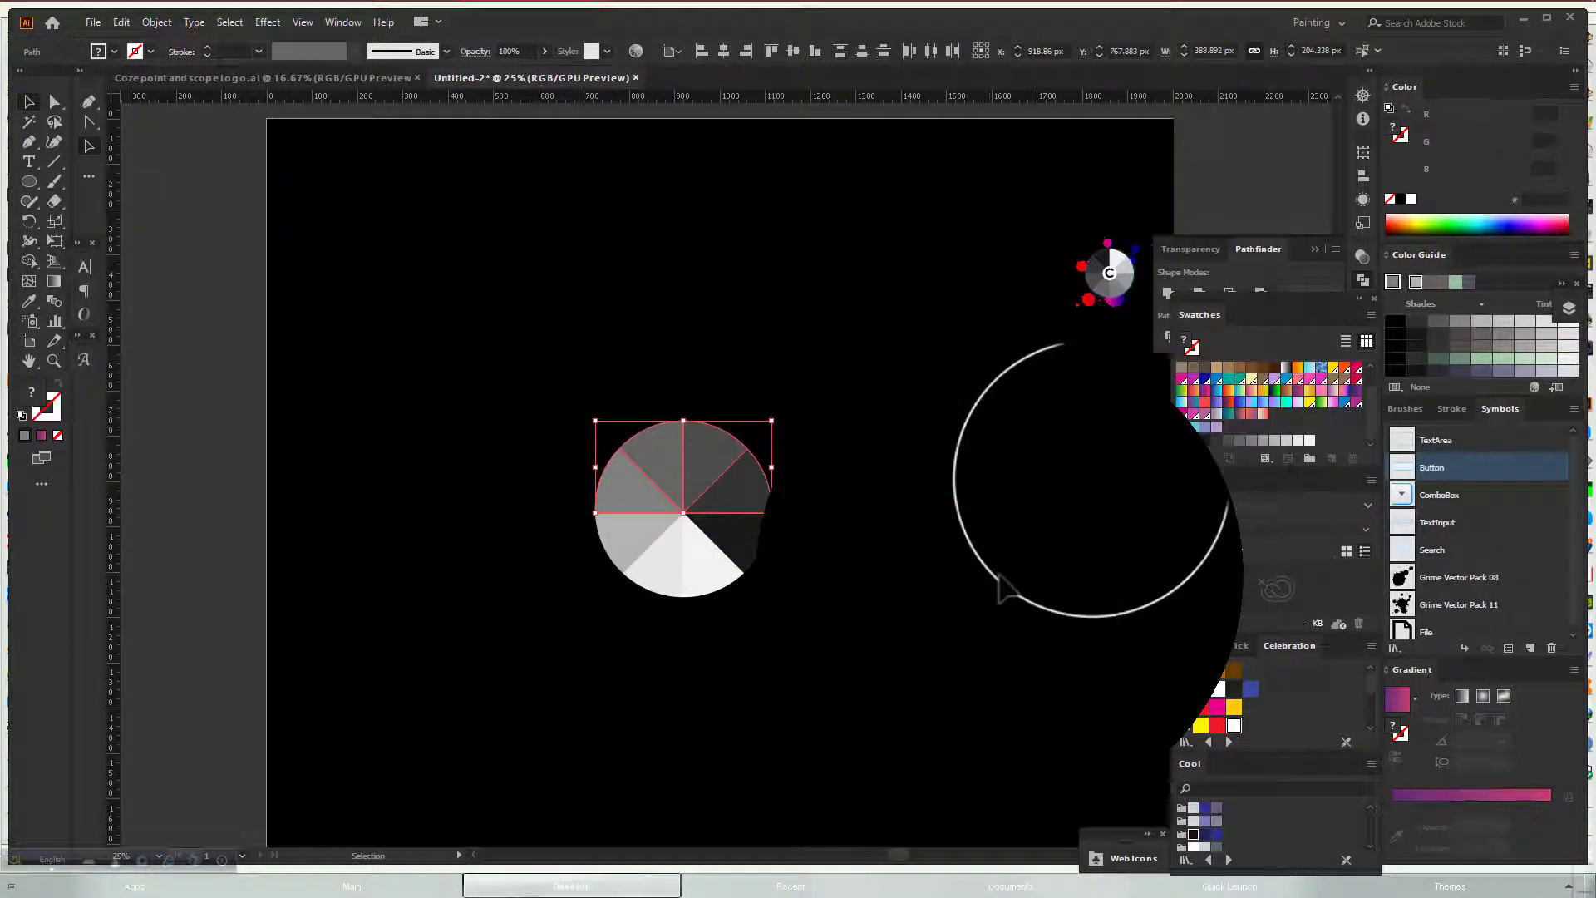
left_click_drag(999, 575, 624, 573)
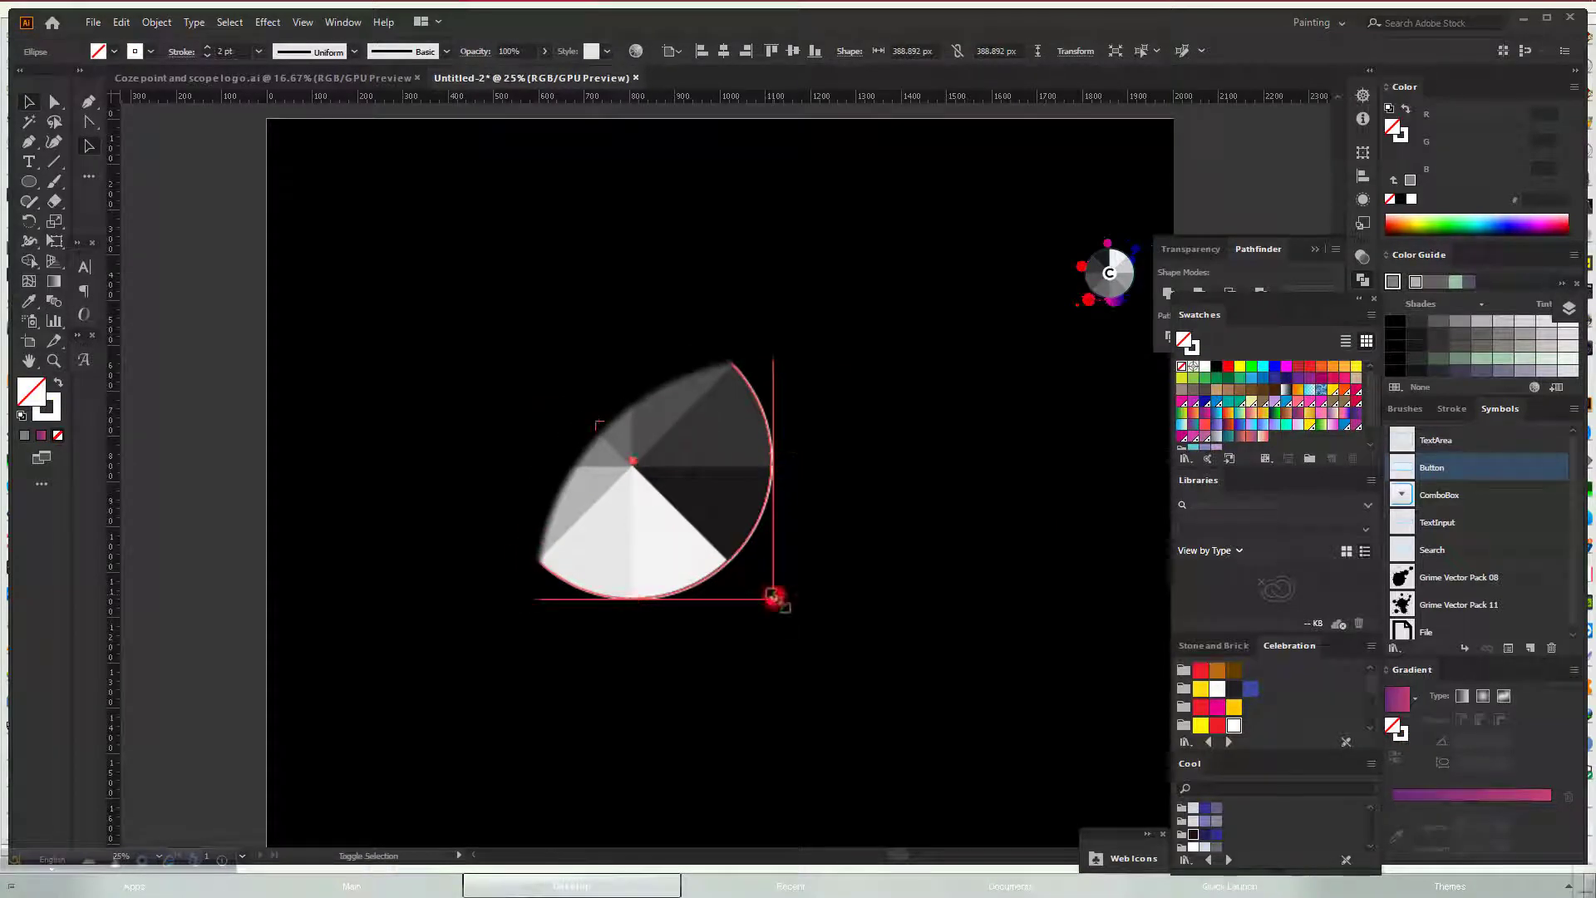
left_click_drag(778, 599, 778, 599)
left_click(913, 559)
scroll(796, 499, "down", 2)
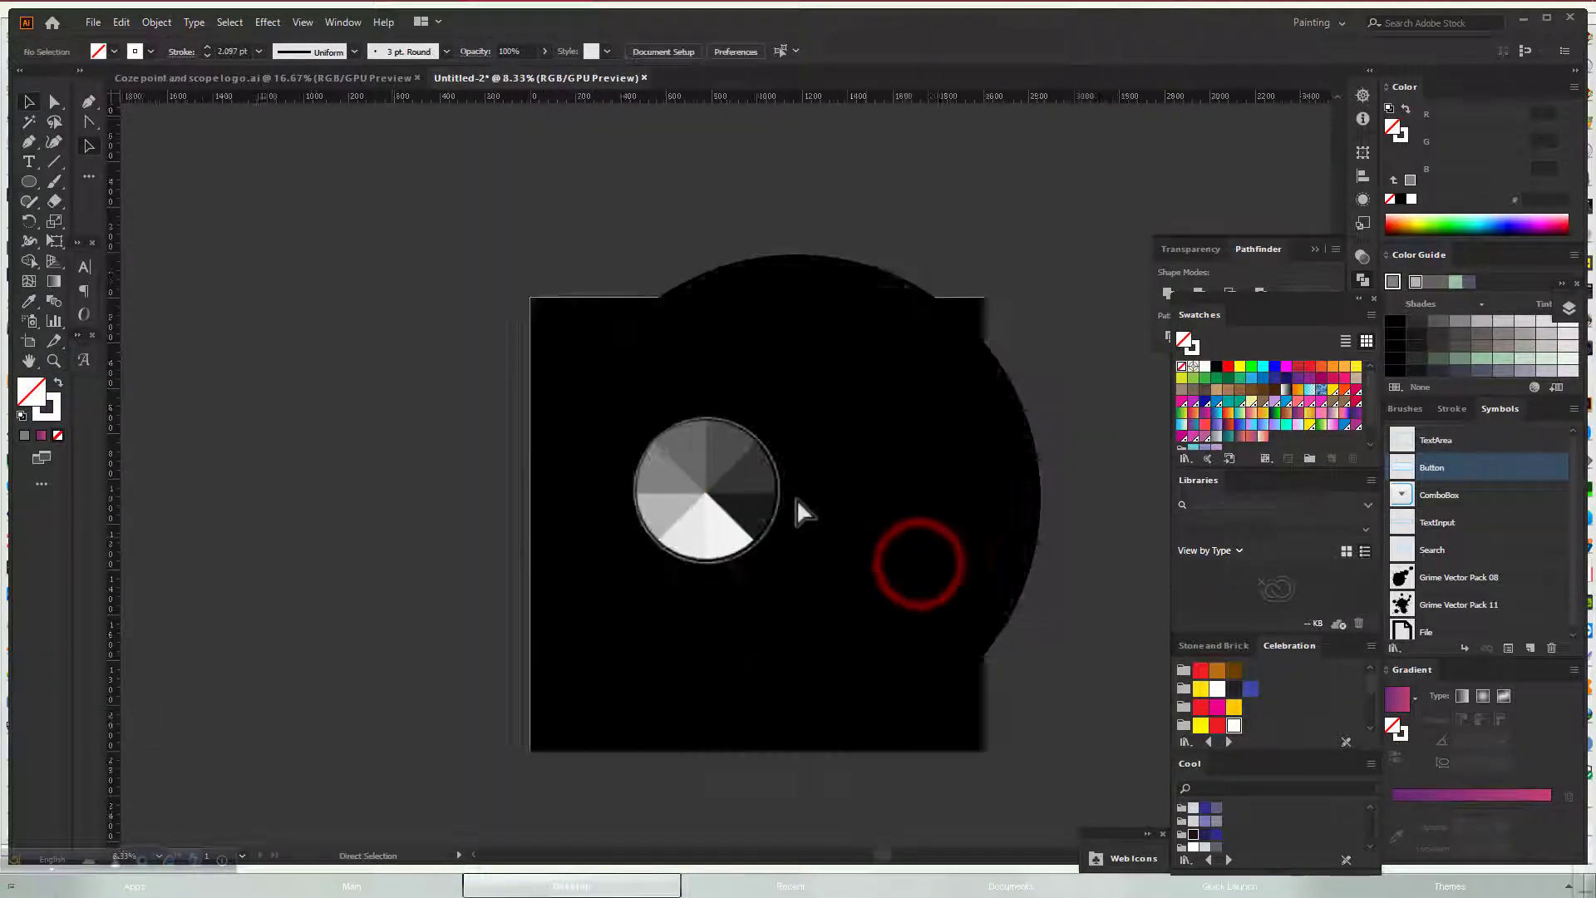
Place the Grime Vector Pack 11 symbol over the sliced circle, enlarge it to about 623 × 689 px and centre it there
scroll(796, 499, "up", 2)
scroll(796, 499, "down", 2)
scroll(796, 498, "up", 1)
scroll(797, 499, "down", 2)
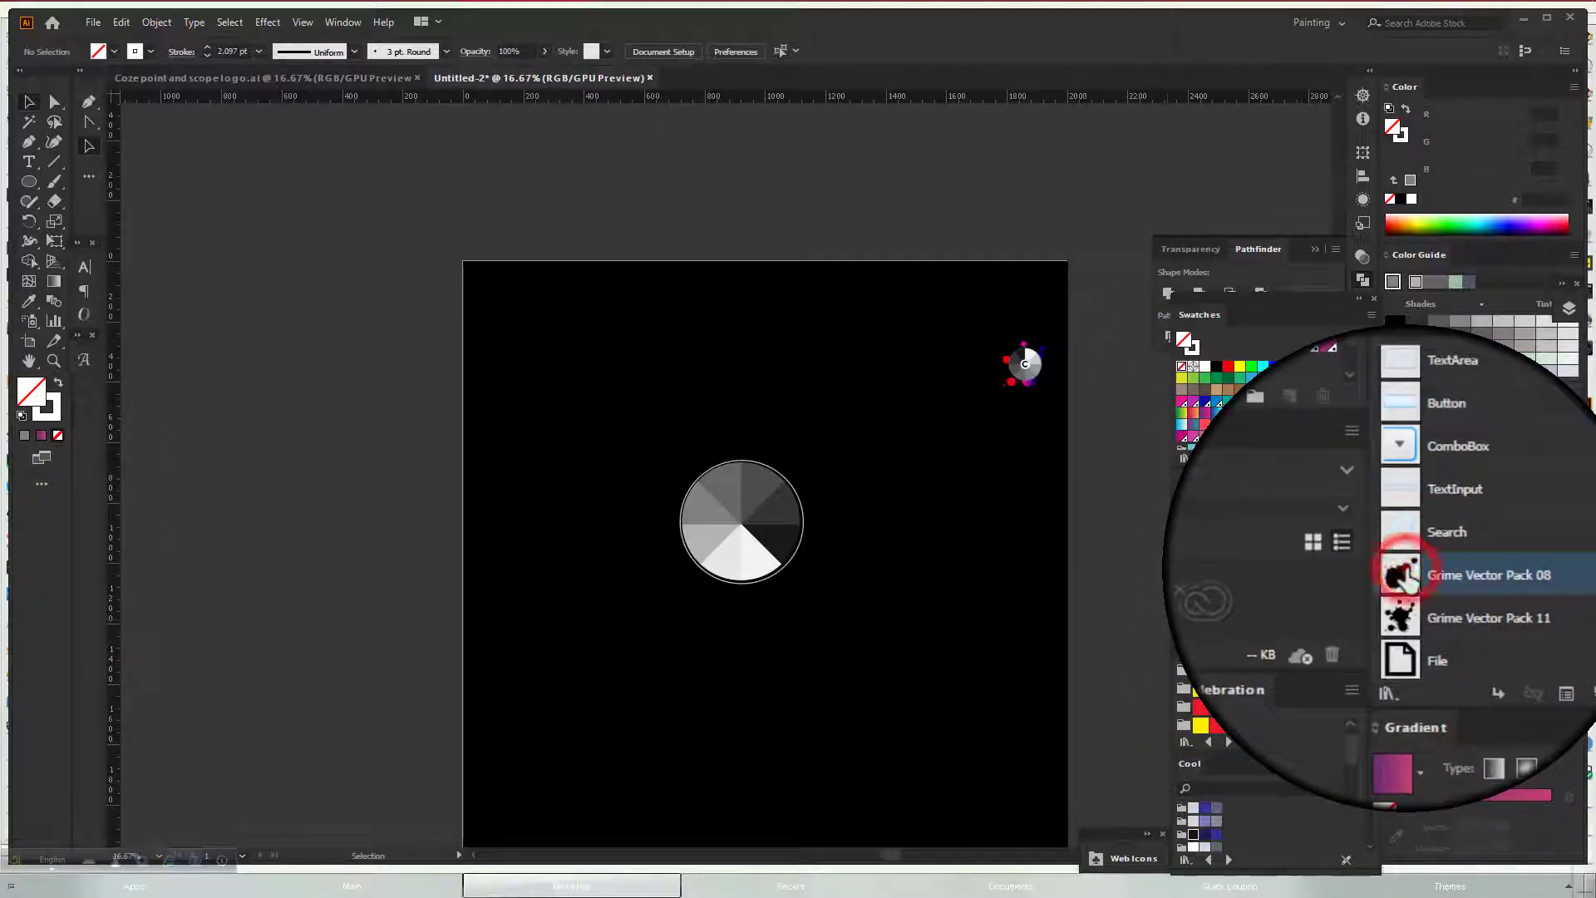
left_click(1406, 569)
left_click_drag(1404, 601, 710, 517)
left_click_drag(777, 591, 812, 556)
left_click_drag(736, 478, 740, 515)
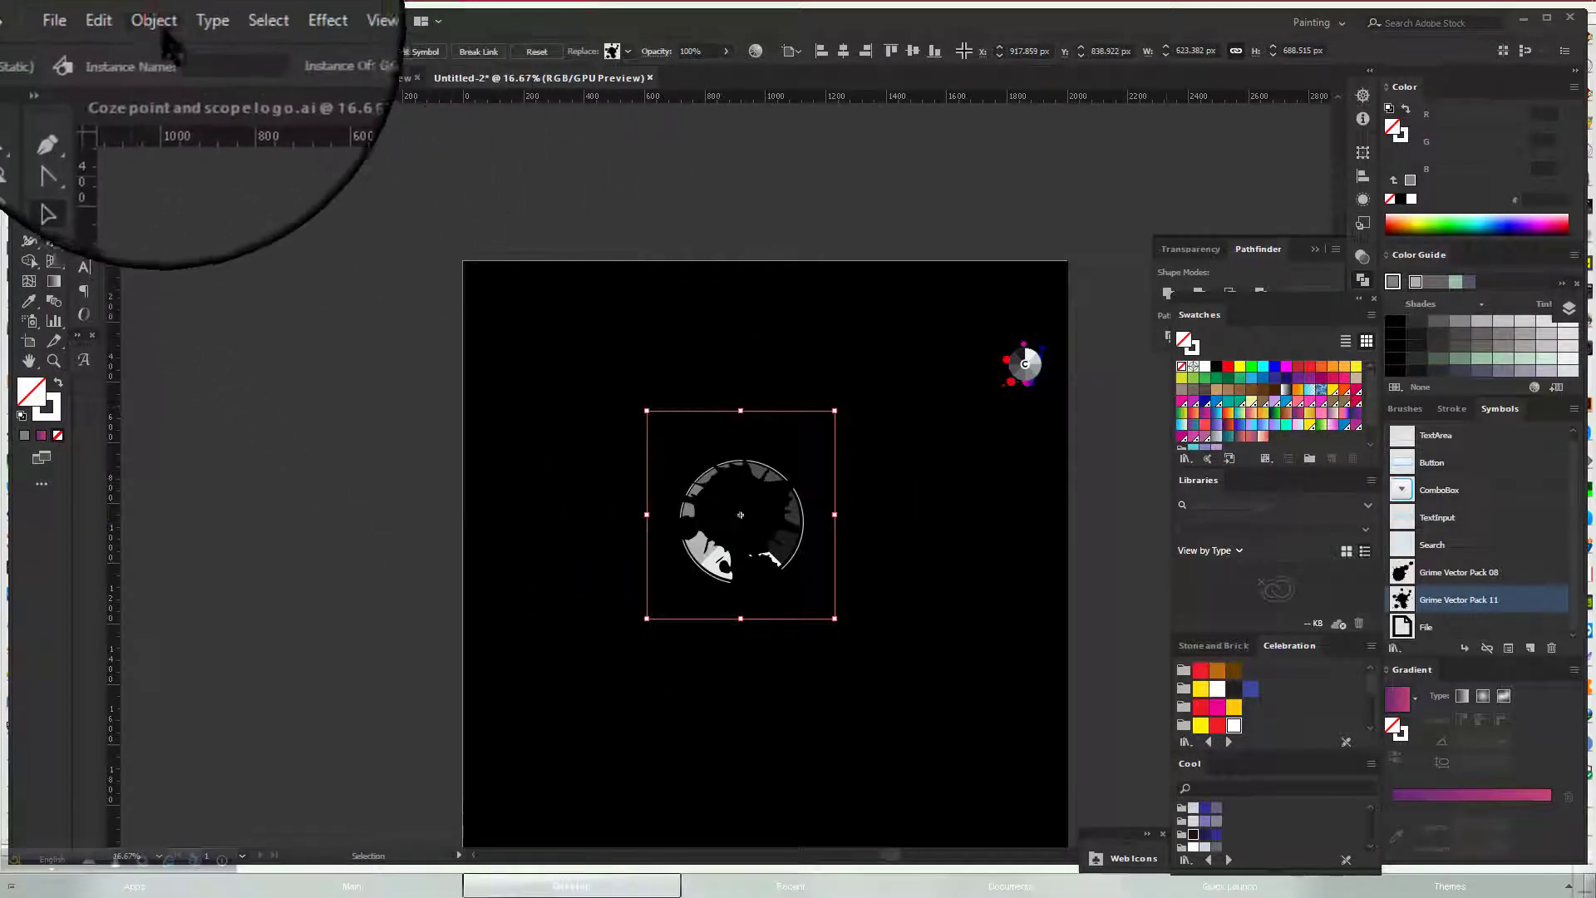
Expand the splatter symbol into editable paths with Object and Fill enabled
left_click(156, 22)
left_click(179, 214)
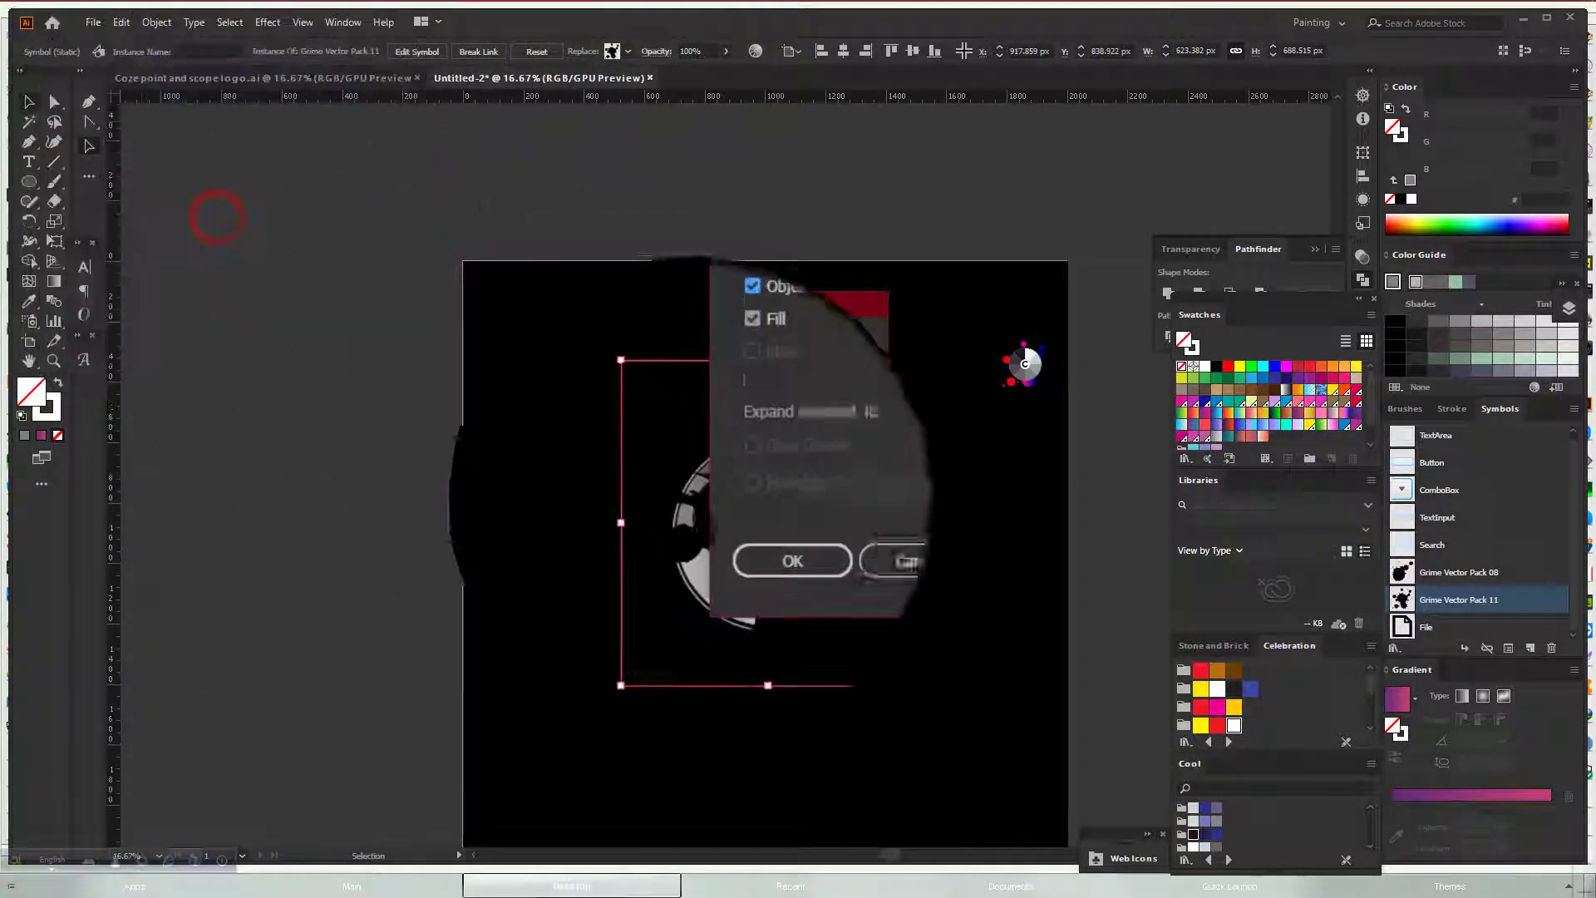
left_click(755, 541)
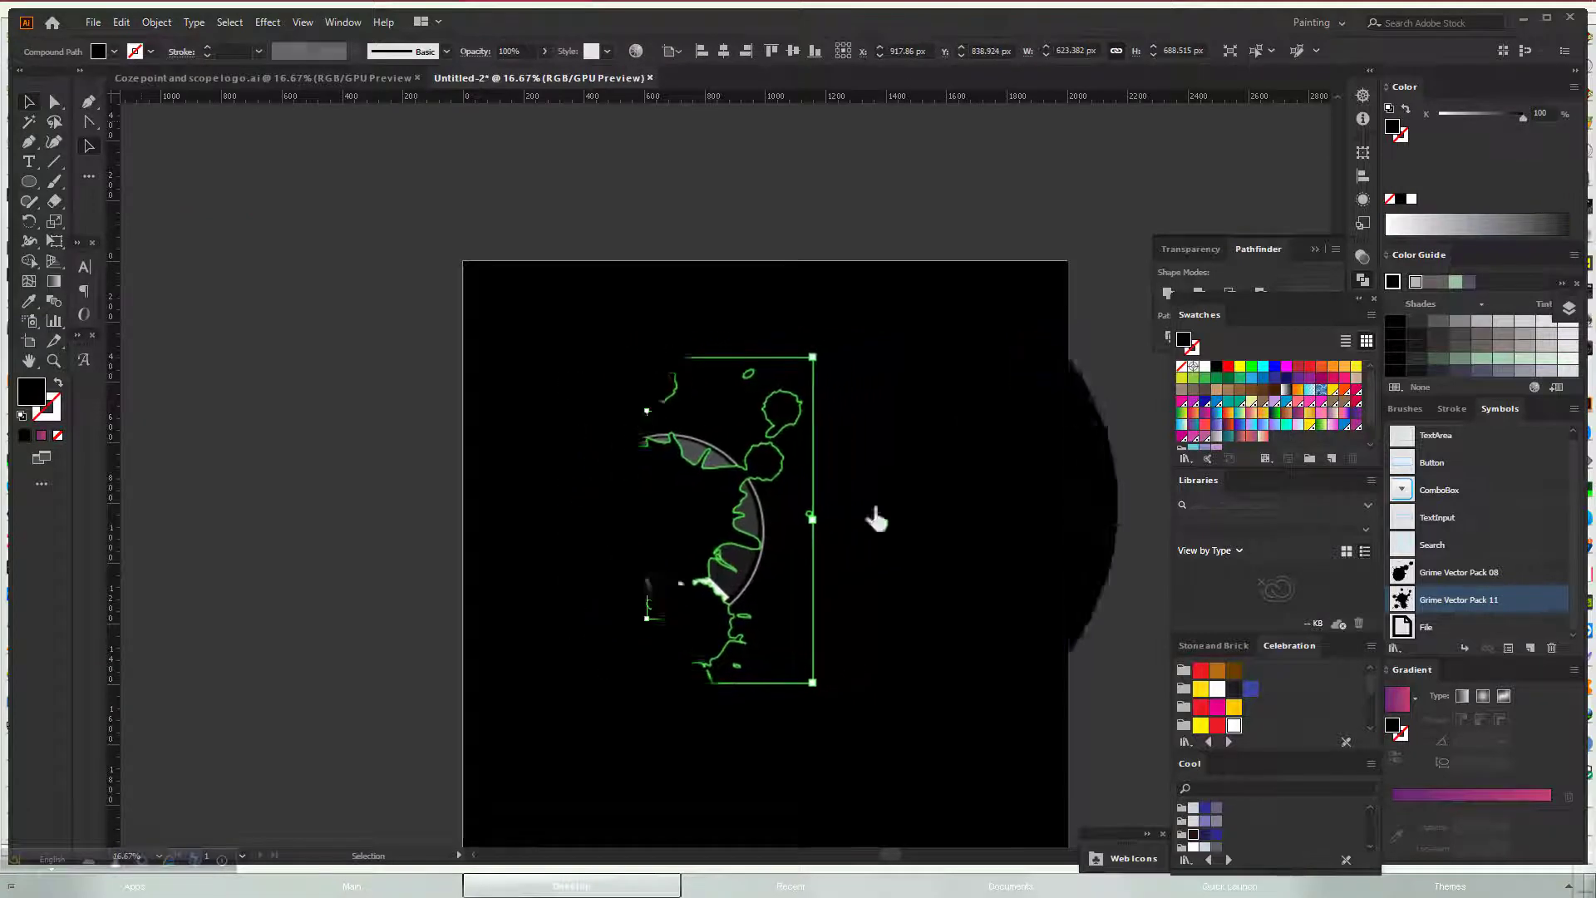
Try blue gradient swatches on the splatter and settle on the orange-pink-blue gradient fill
left_click(1217, 412)
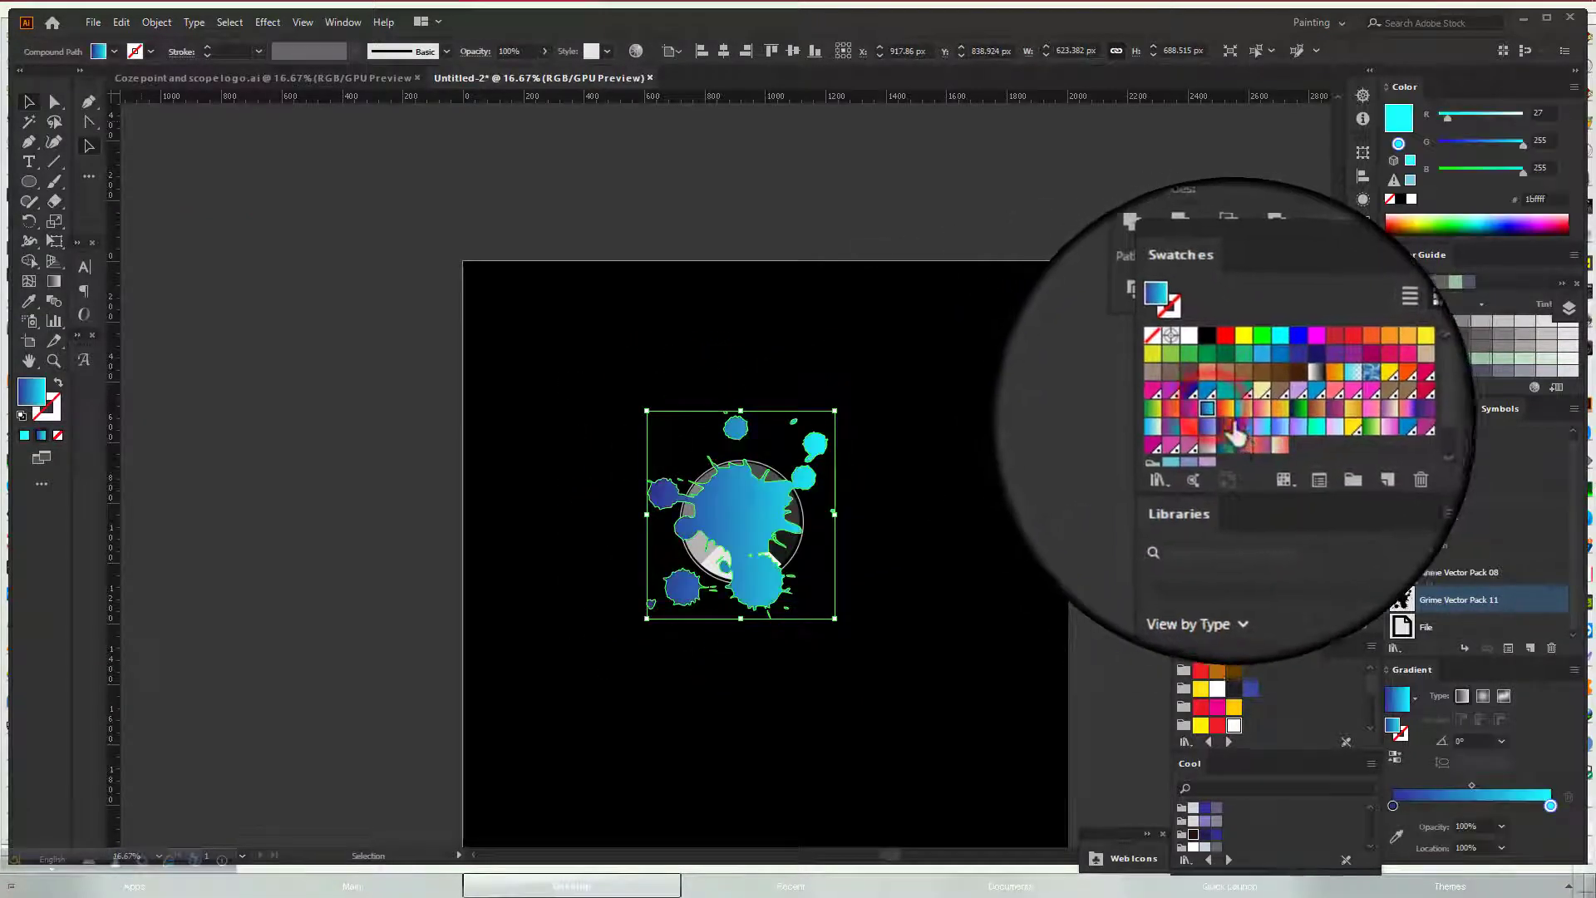
left_click(1239, 432)
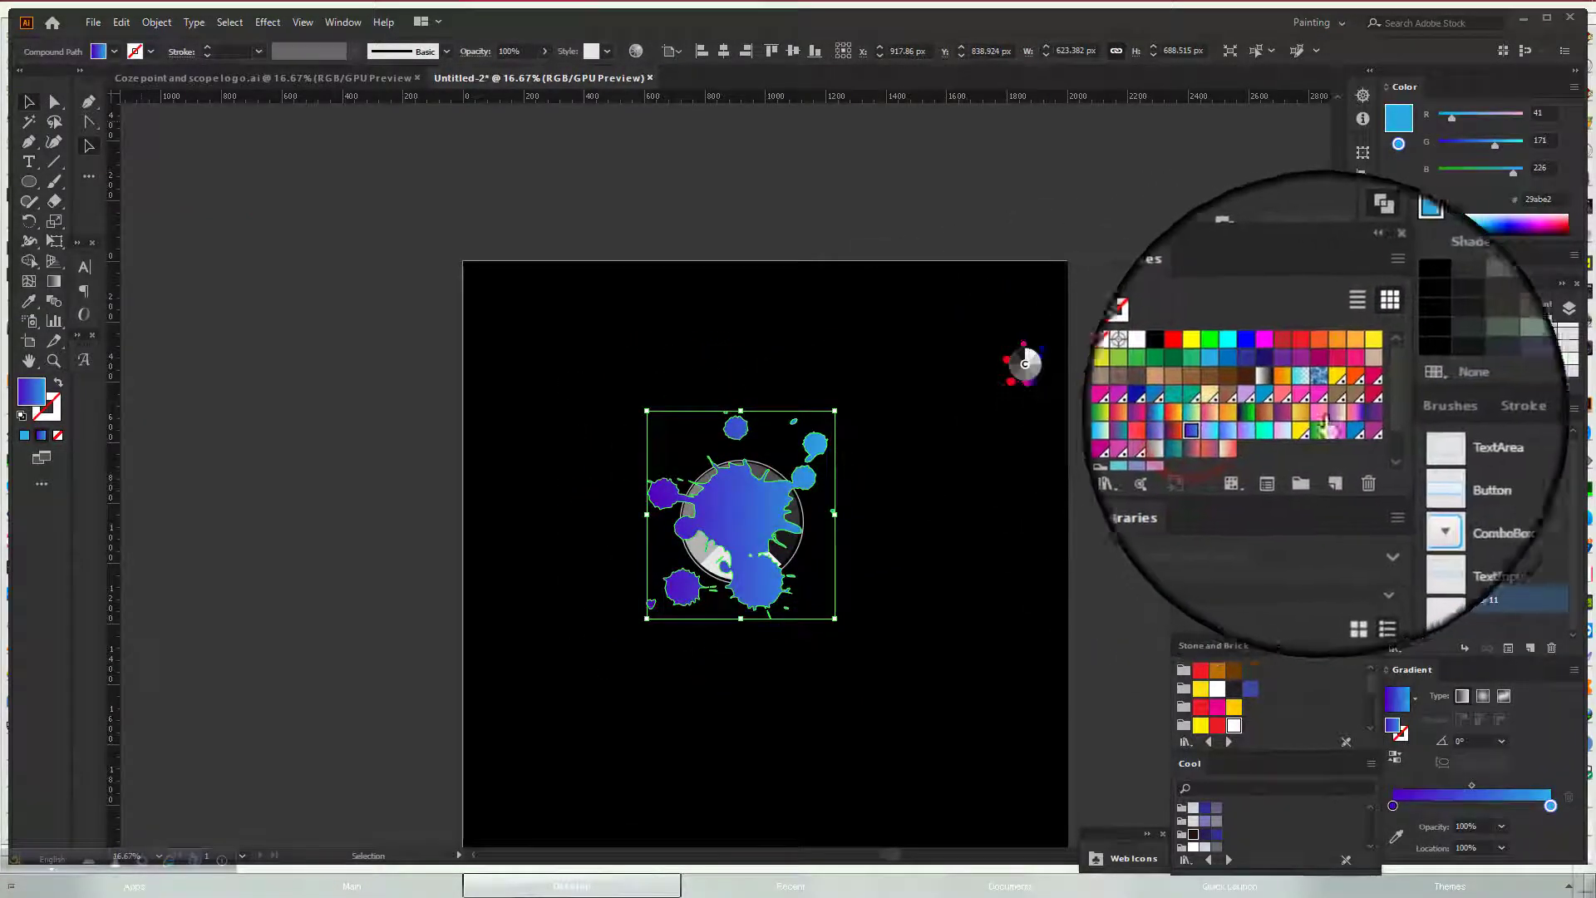
left_click(1198, 449)
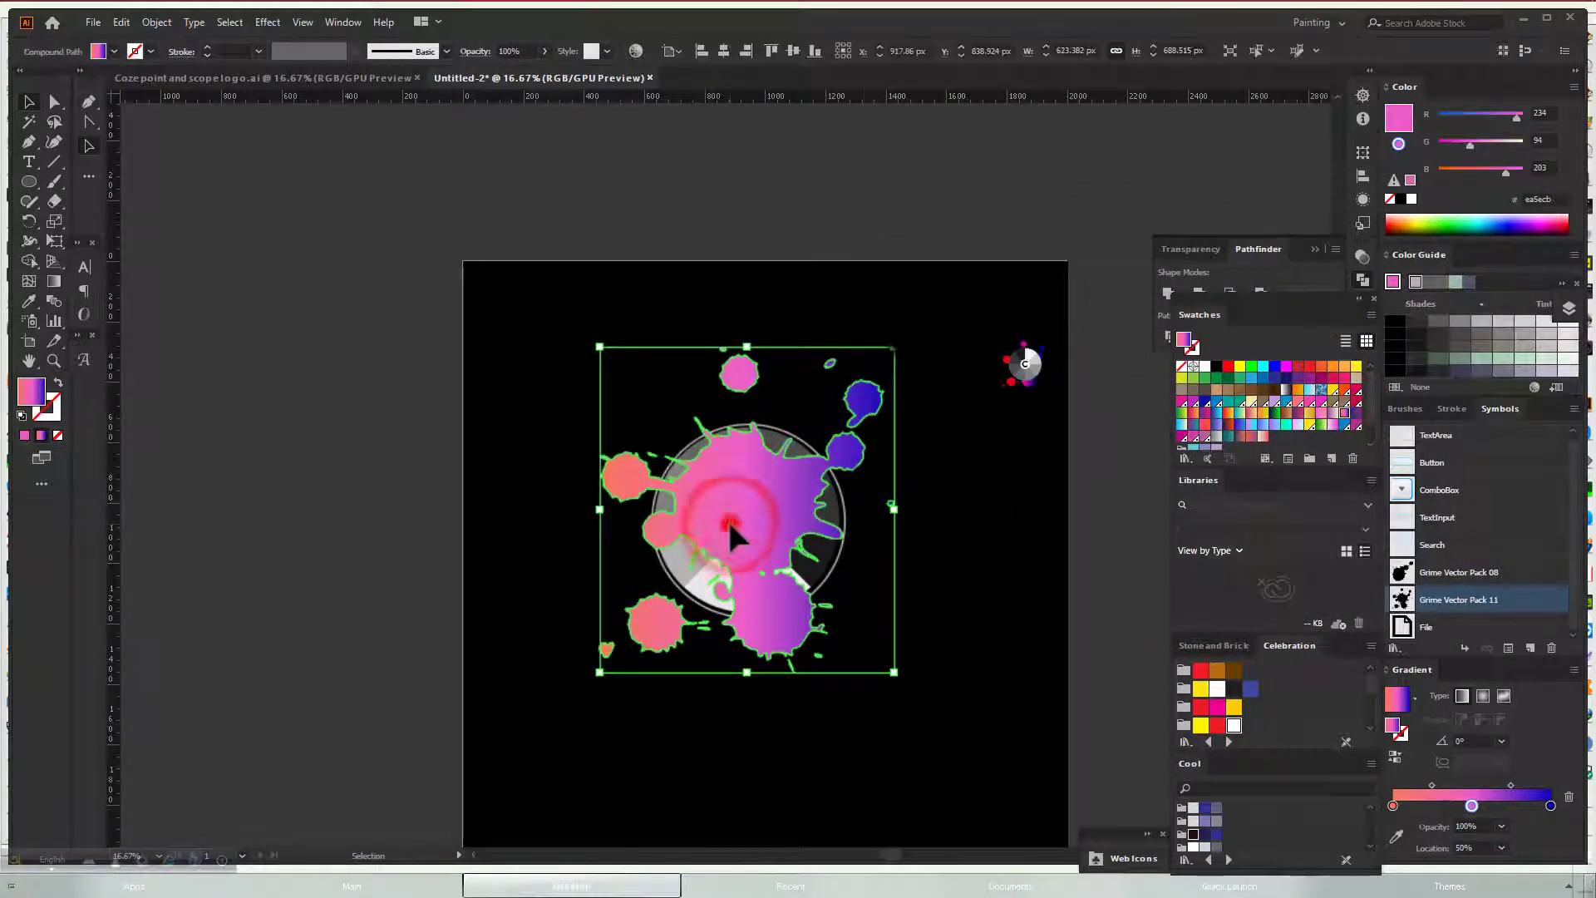
Bring the sliced circle and its ring to the front and position the gradient splatter centred behind them
left_click_drag(727, 517, 703, 545)
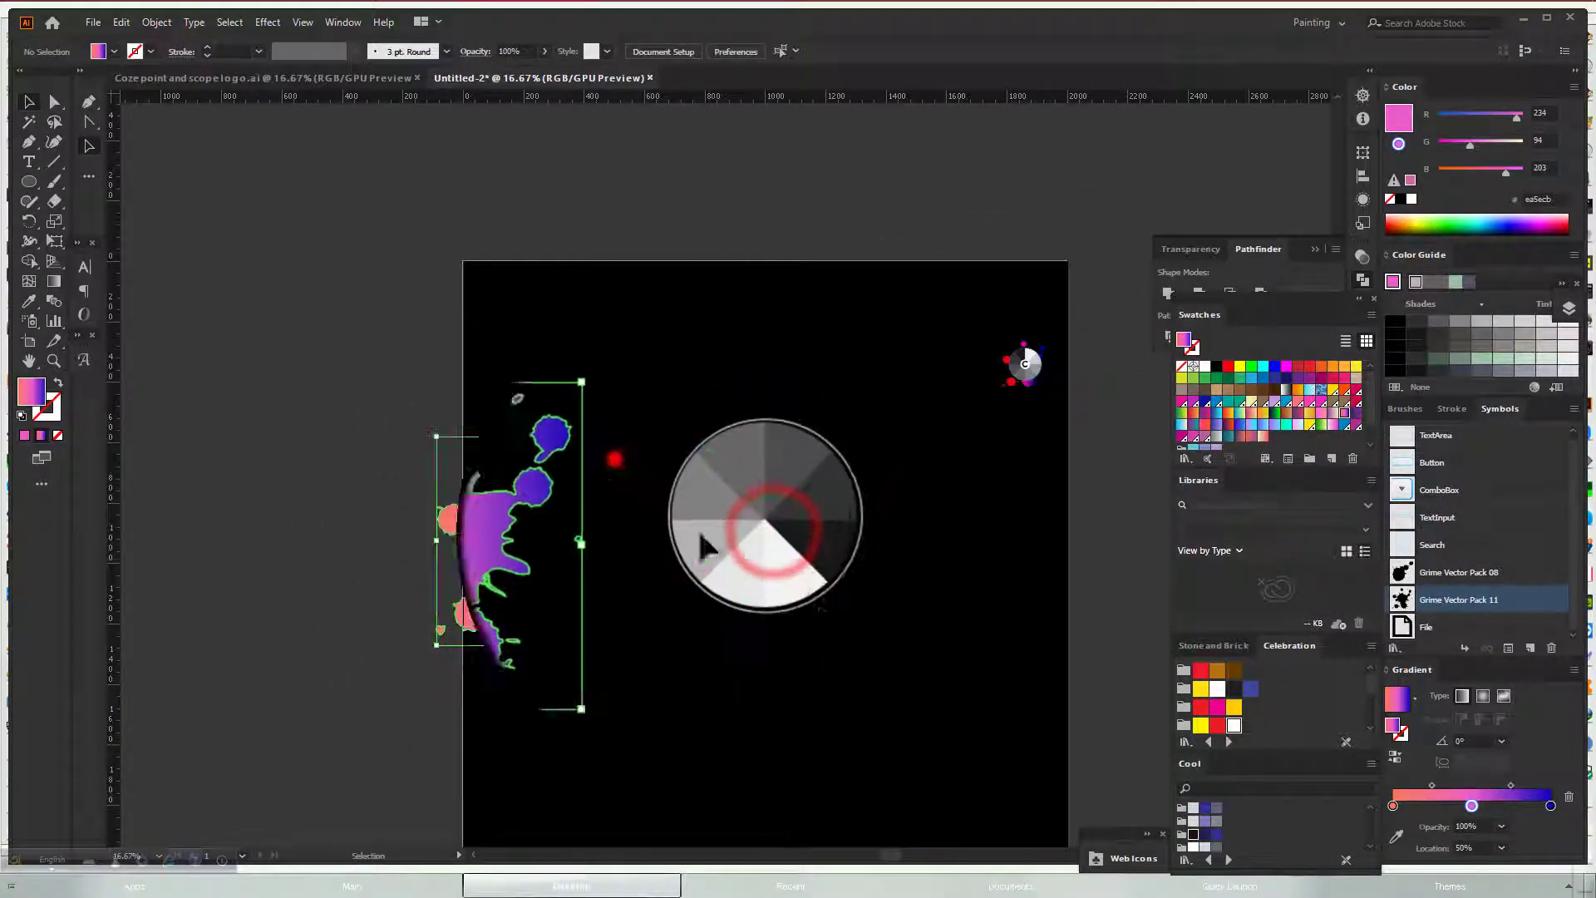
left_click(702, 545)
right_click(743, 537)
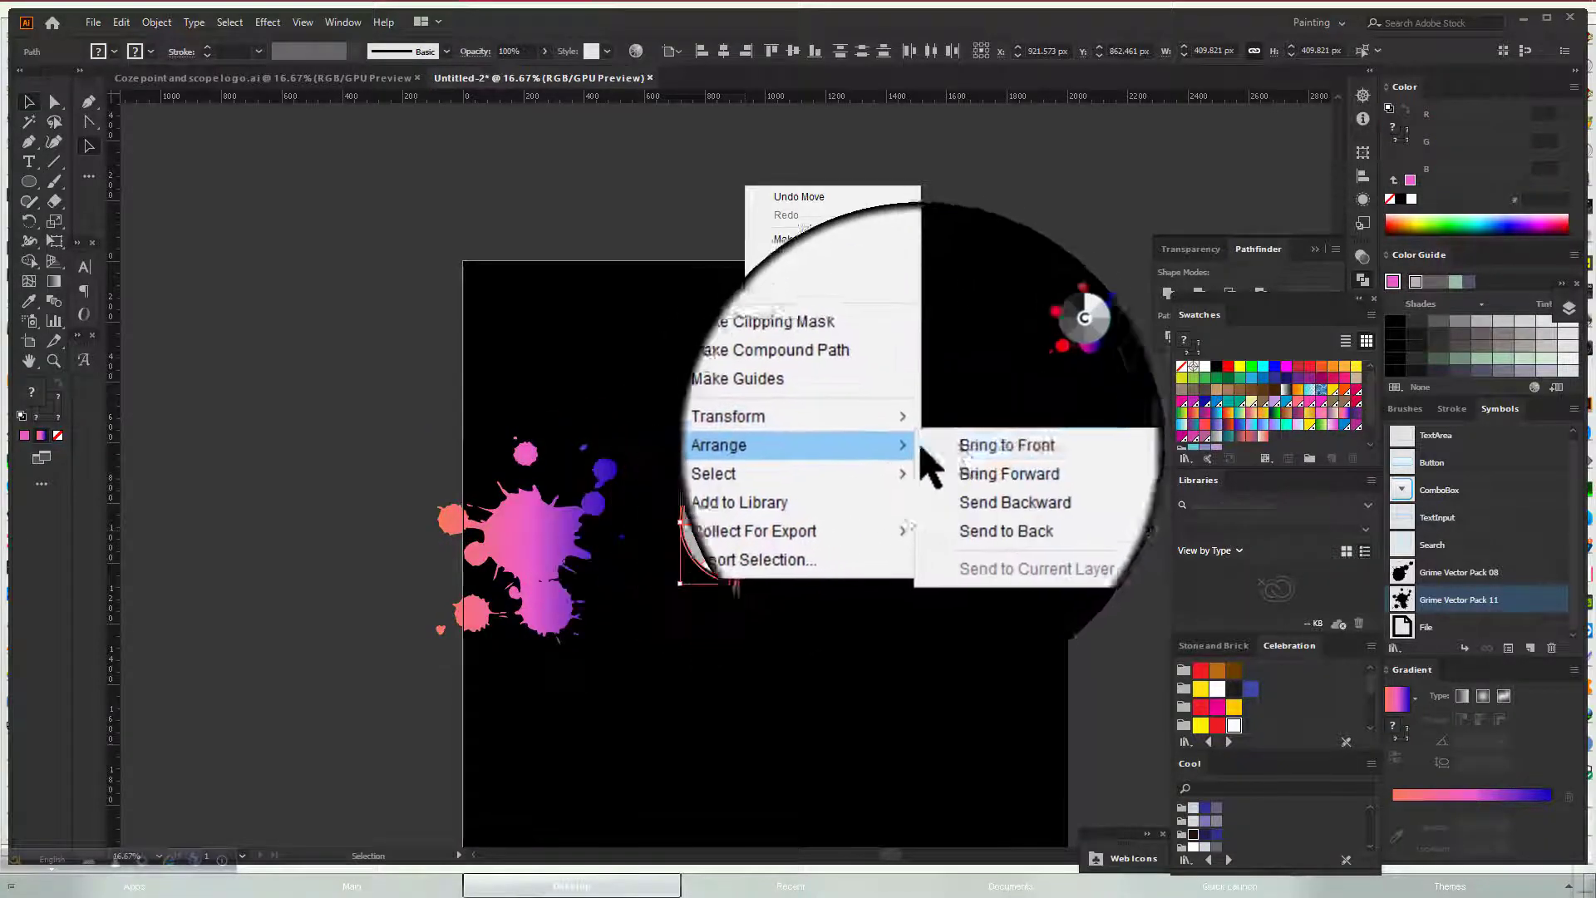
left_click(934, 435)
left_click_drag(501, 570, 712, 537)
left_click(870, 474)
Set the gradient splatter's blending mode to Hard Light
scroll(795, 507, "up", 1)
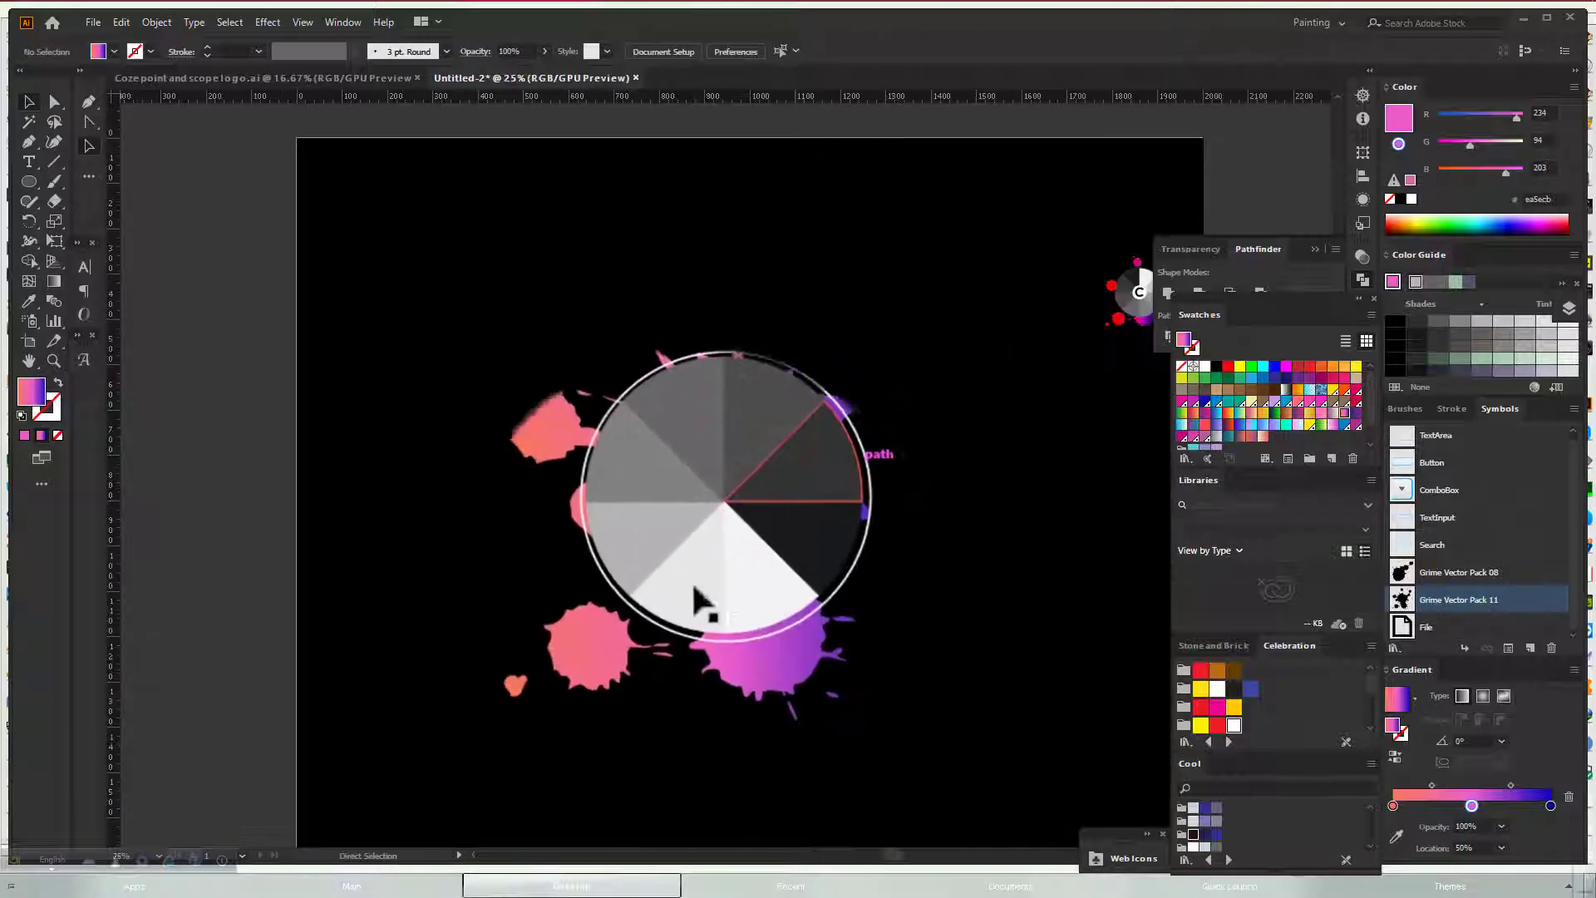
key("v")
left_click(707, 611)
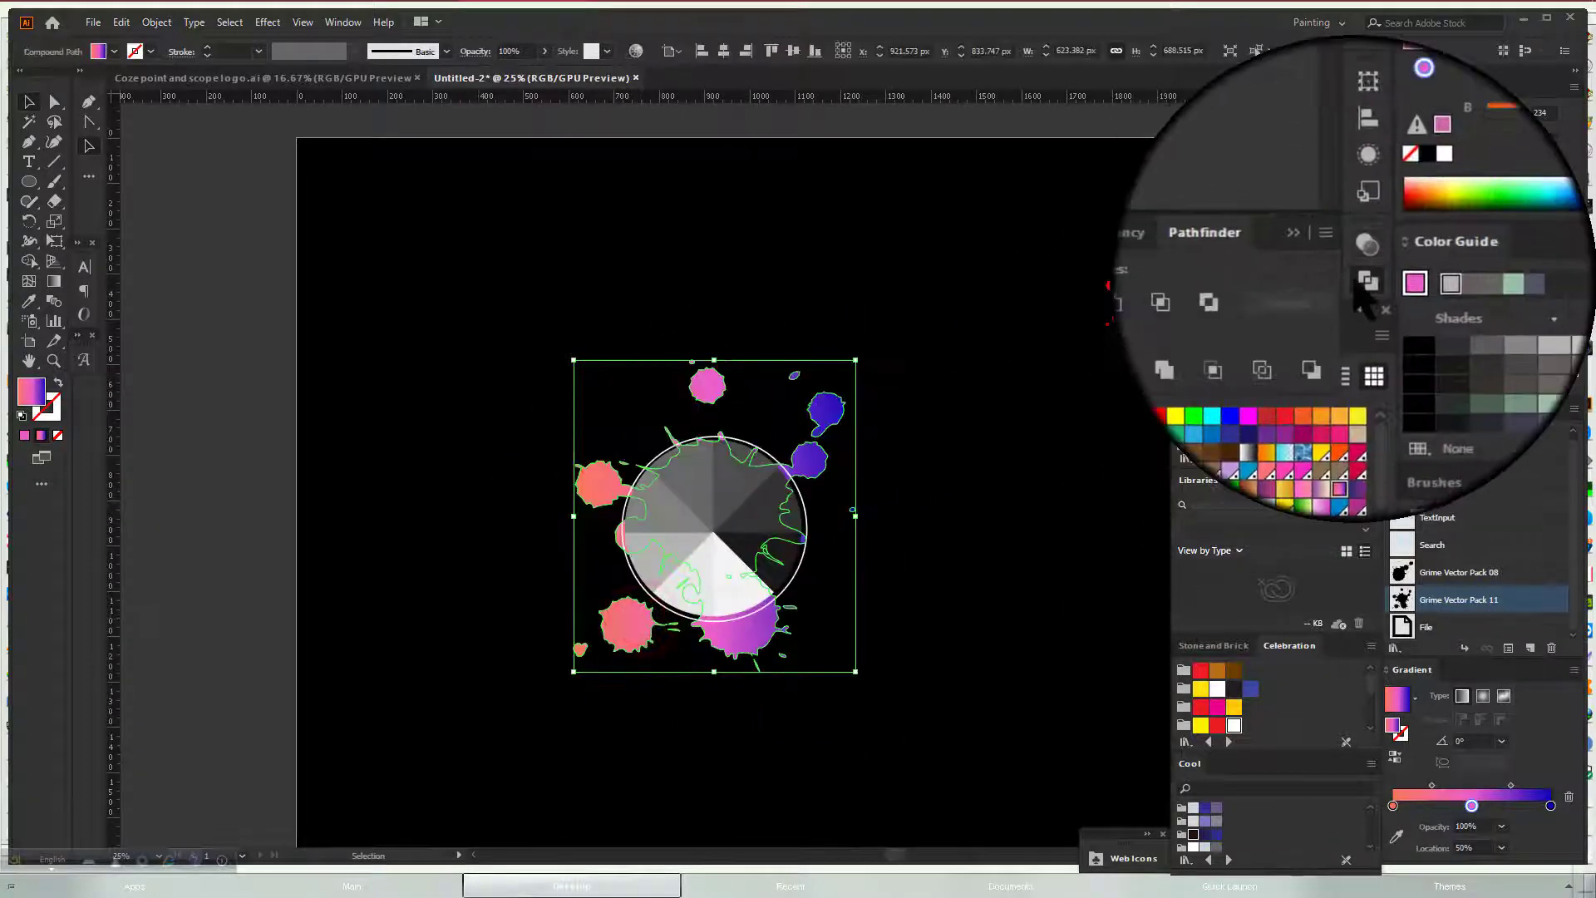
left_click(1363, 256)
left_click(1260, 260)
left_click(1235, 471)
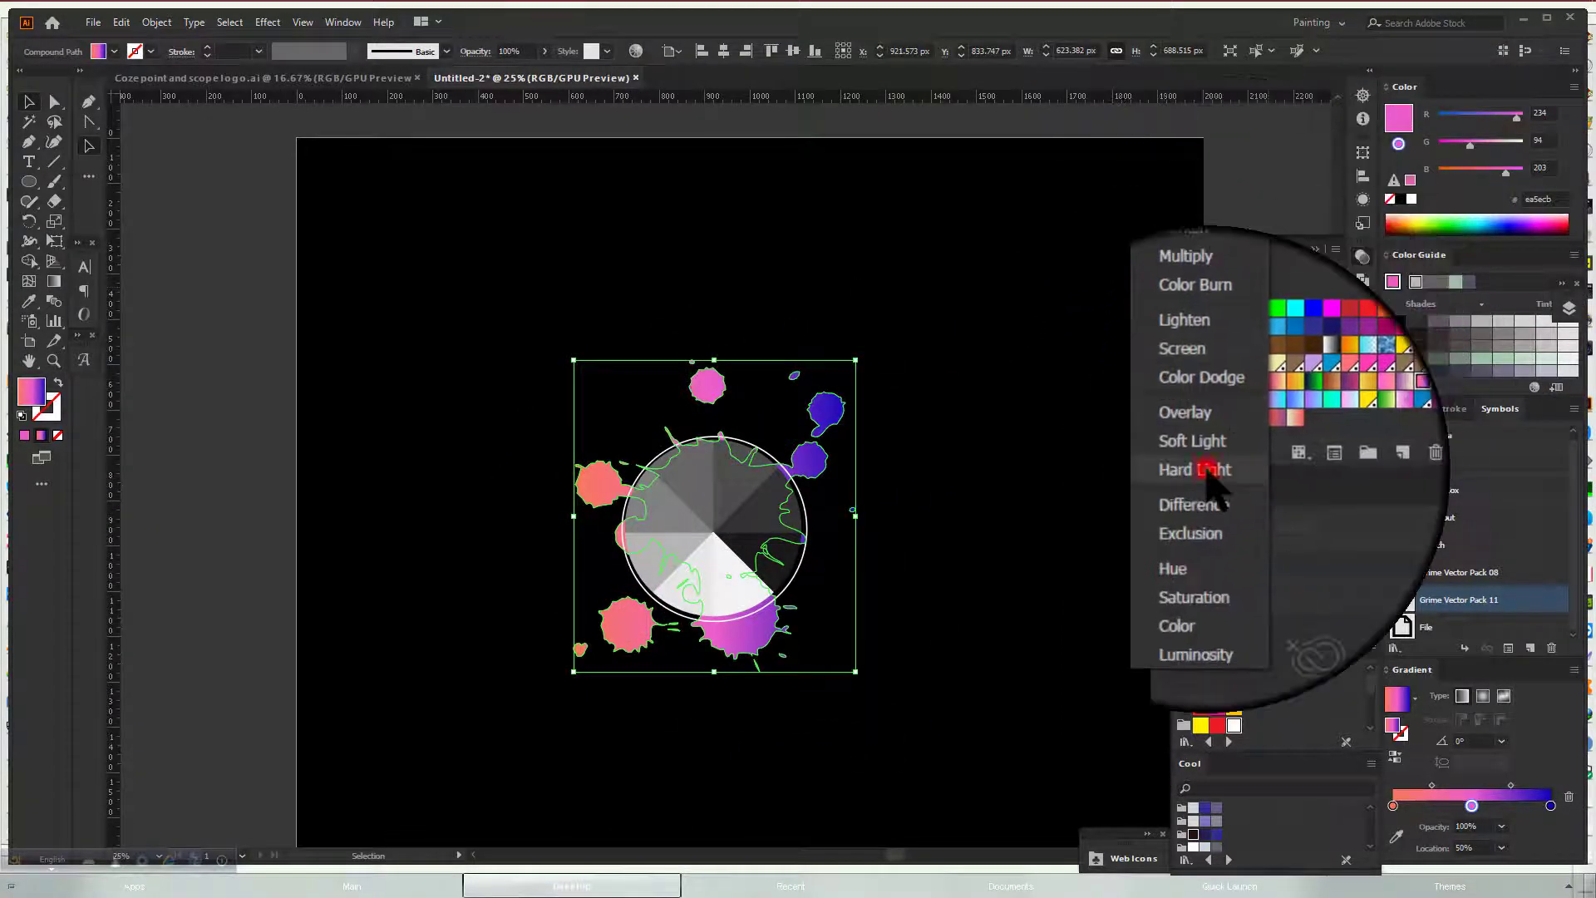
left_click(951, 463)
scroll(737, 459, "up", 1)
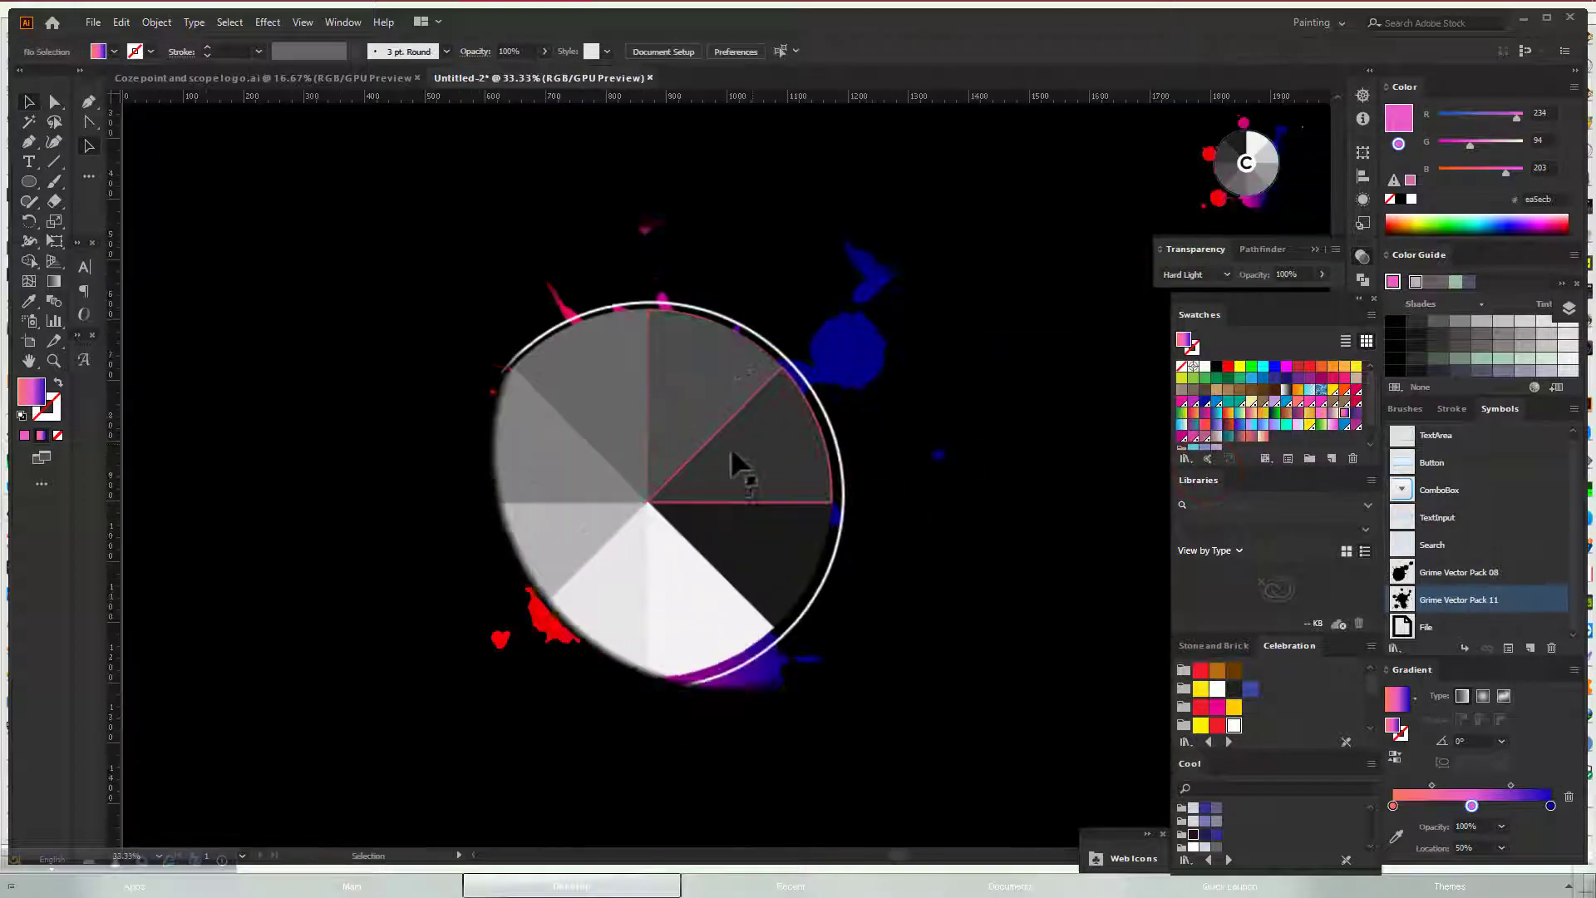
Select all the grey slices with their ring and try the Hard Light blending mode on them
left_click(737, 524)
left_click(873, 560)
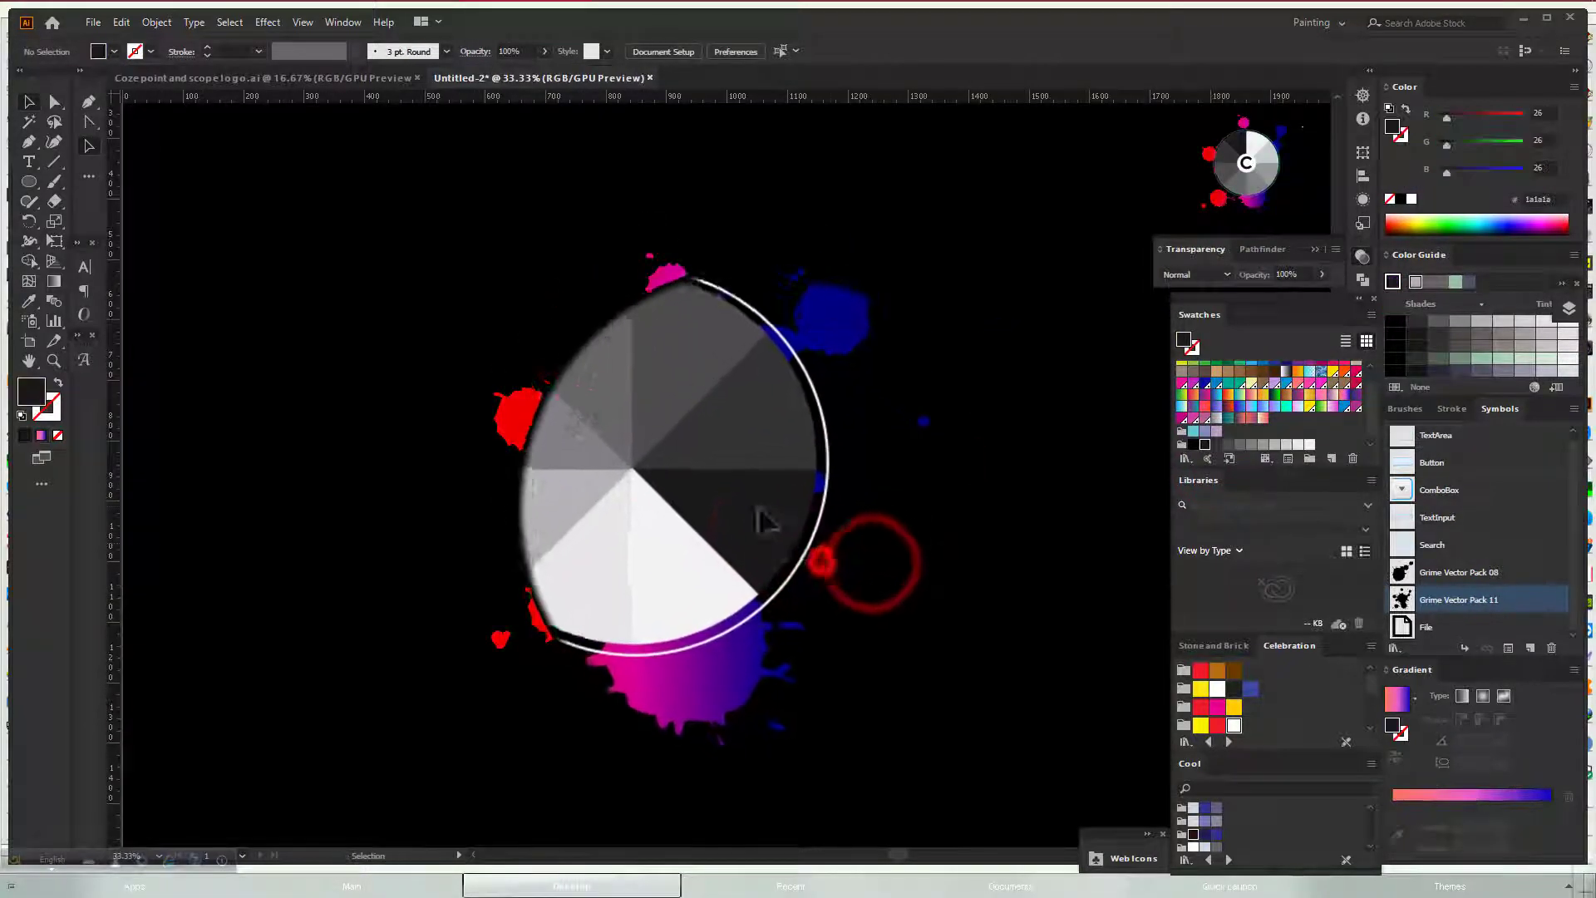
left_click(734, 531)
left_click(970, 539)
left_click(915, 543)
left_click(818, 557)
left_click(559, 614, "shift")
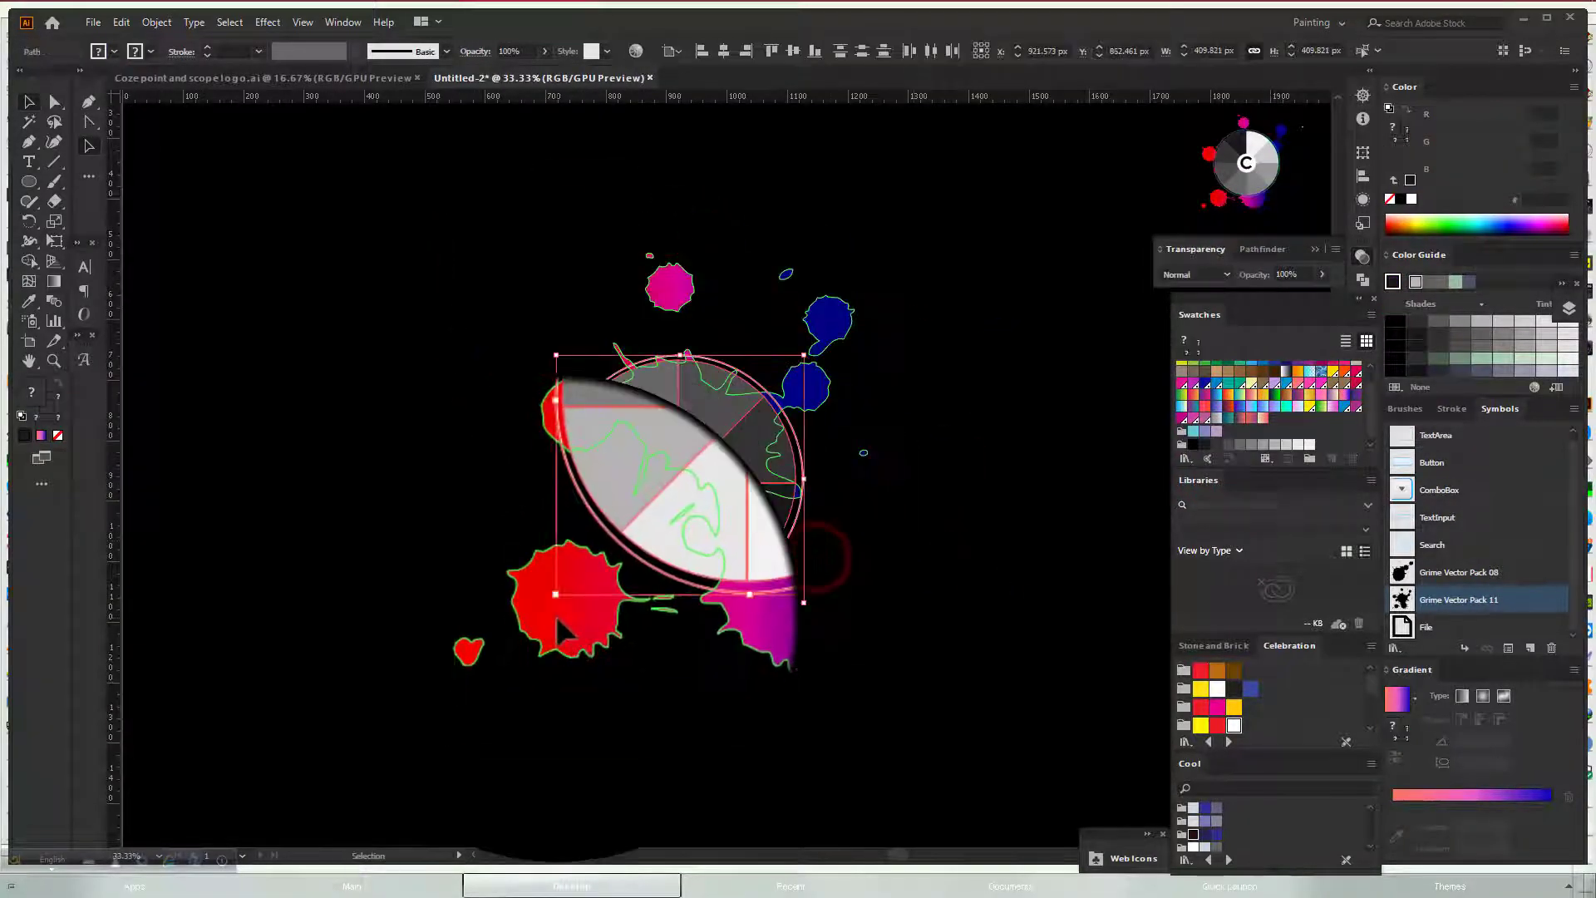
left_click(1229, 278)
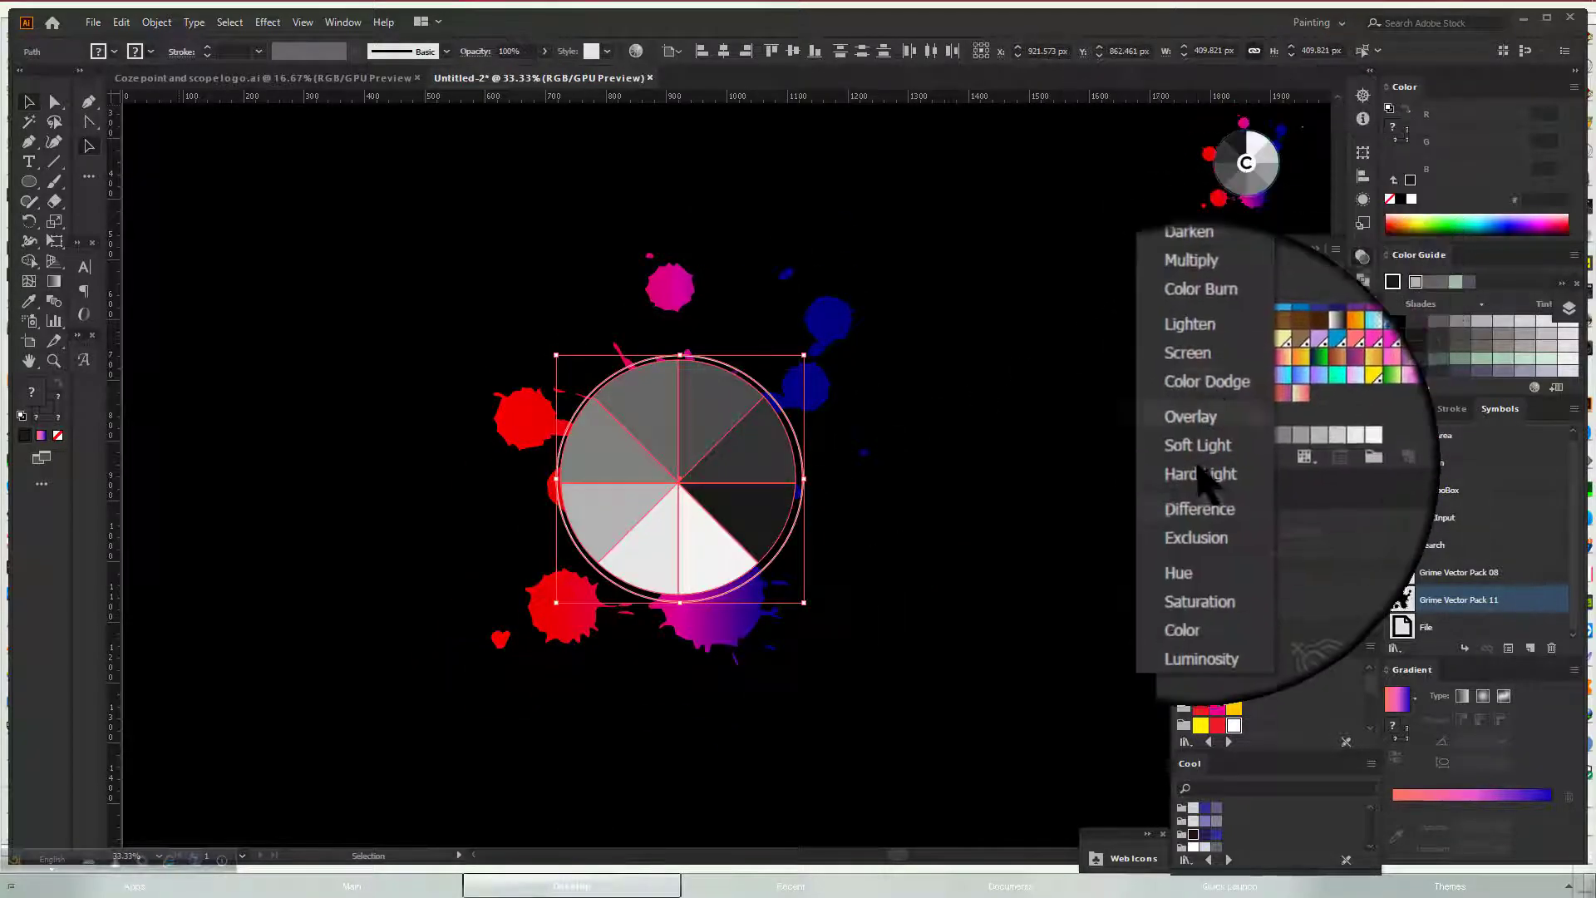
left_click(1203, 474)
left_click(920, 467)
key("ctrl+minus")
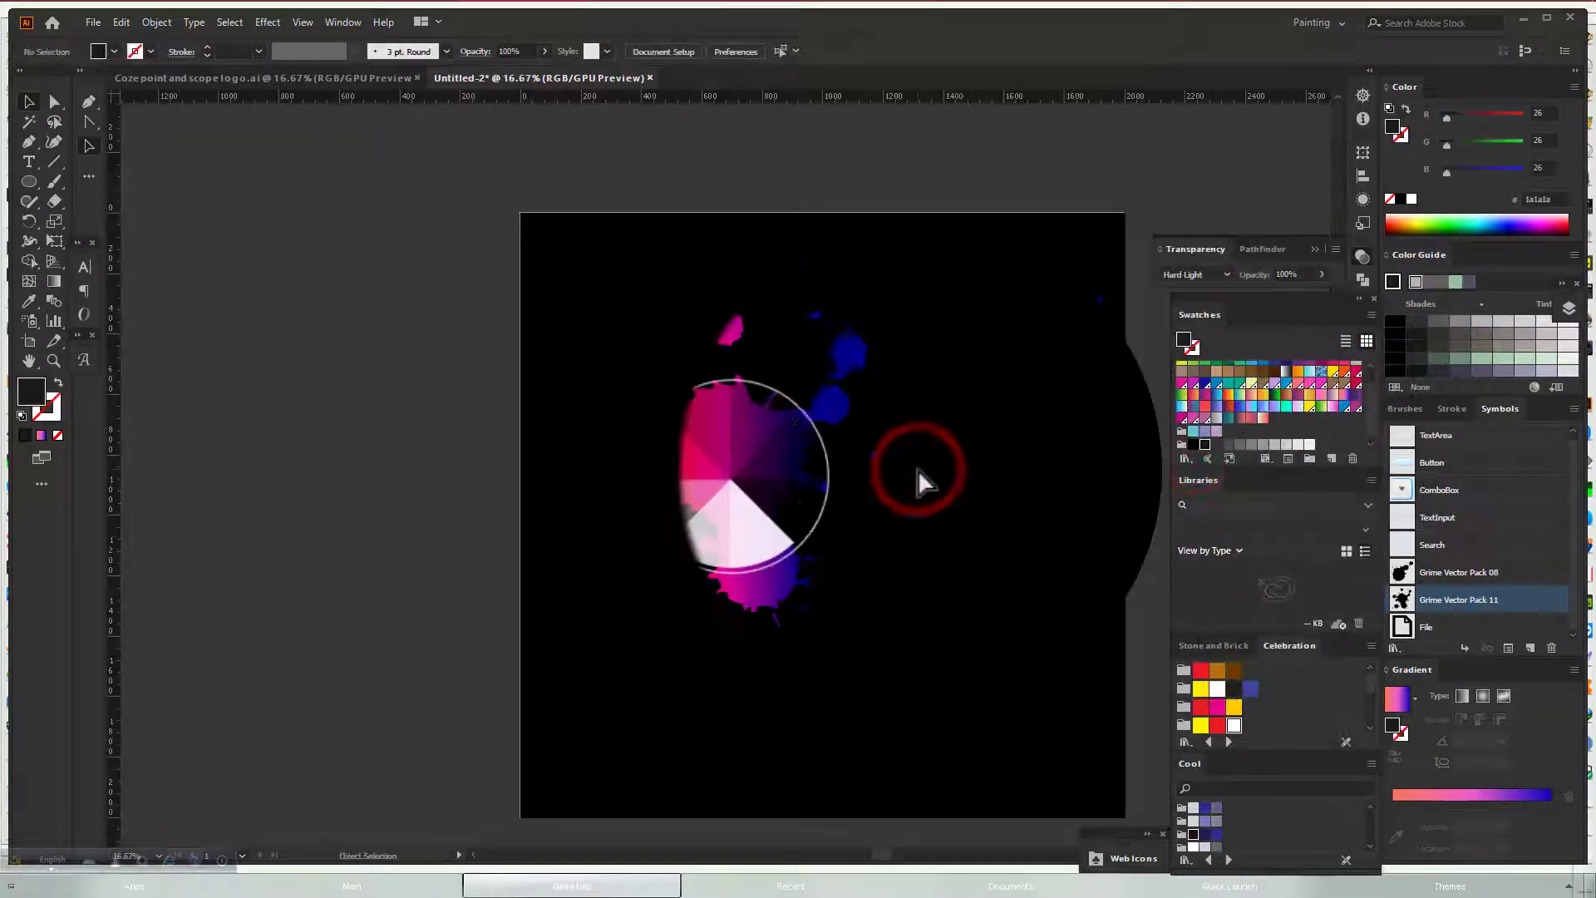
Try the Screen blending mode on the lower-left slice and ring, and set both to Normal
left_click(943, 364)
left_click(666, 234)
scroll(771, 596, "up", 3)
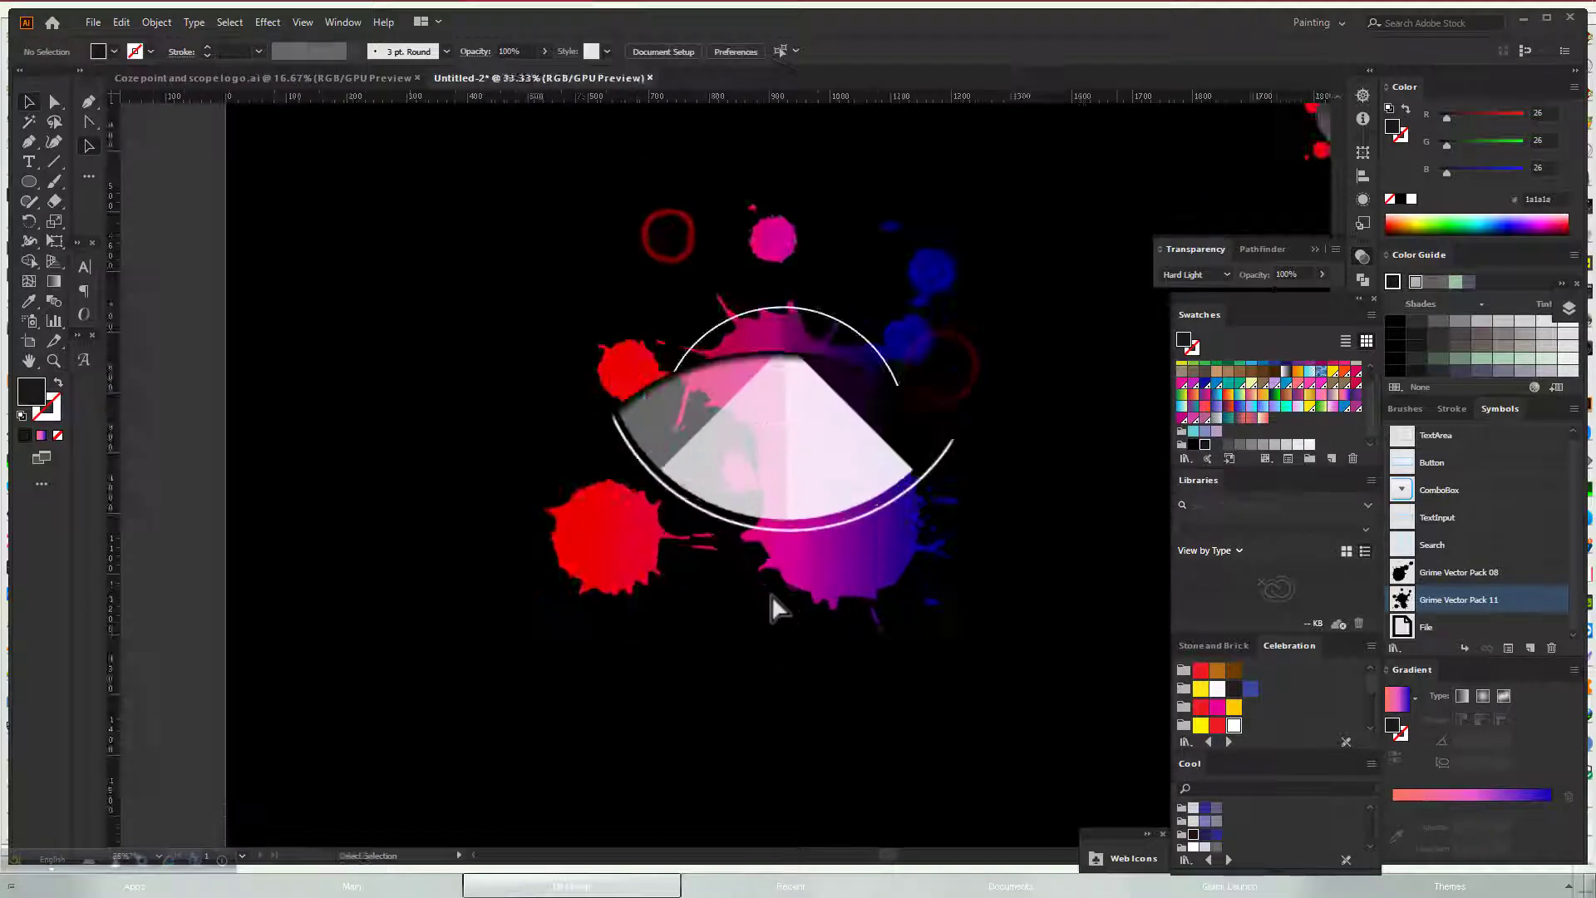
scroll(771, 595, "down", 4)
left_click(950, 492)
scroll(947, 496, "up", 3)
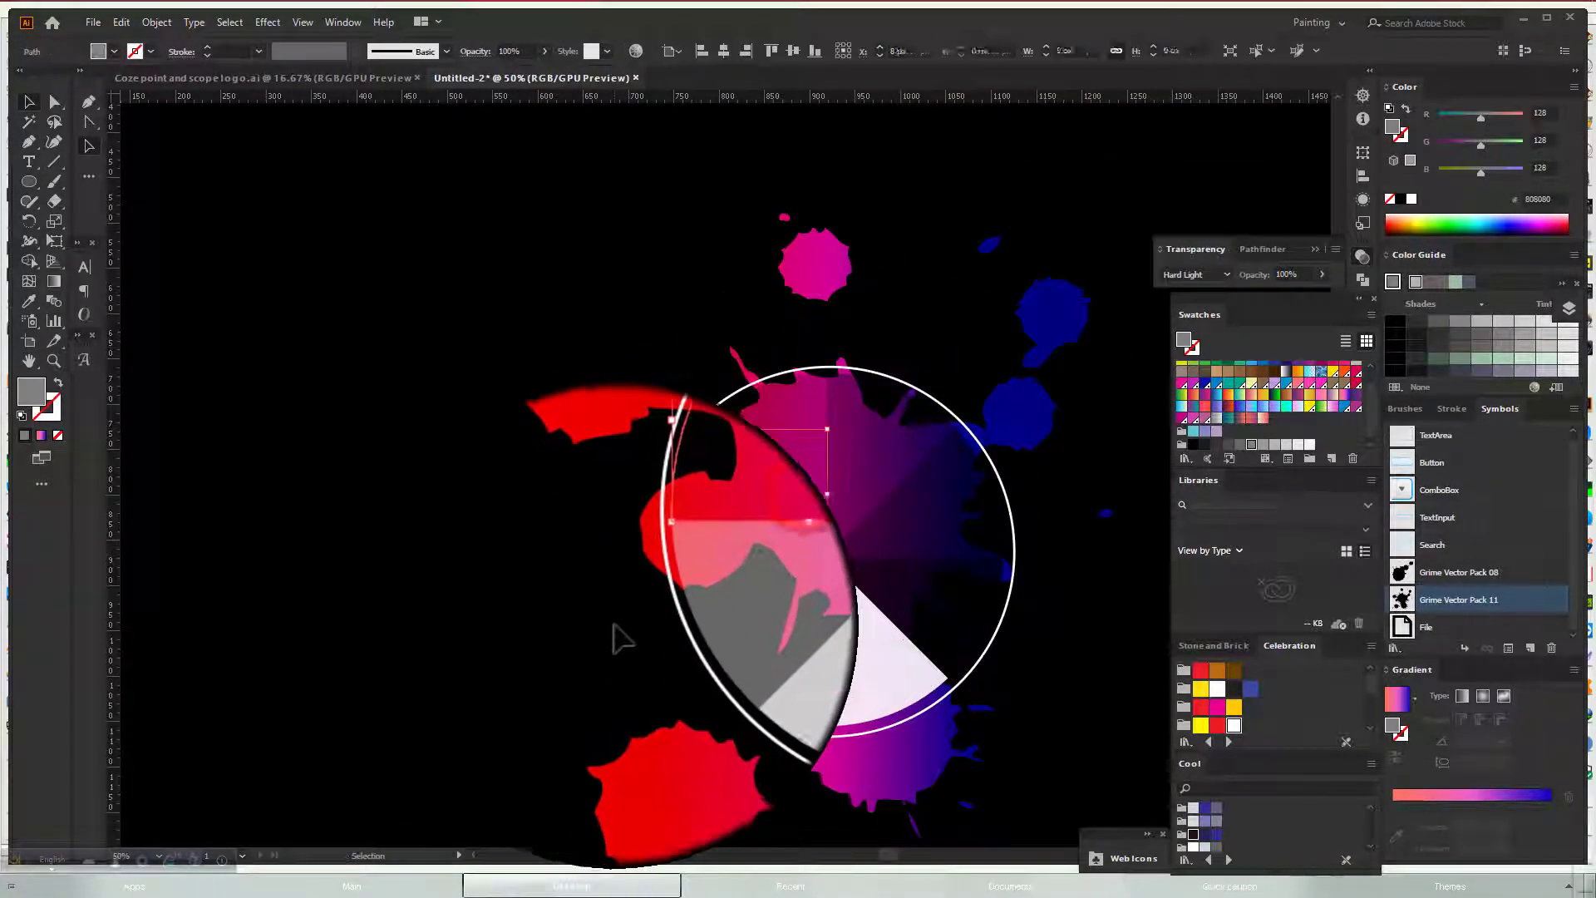
left_click_drag(619, 640, 705, 631)
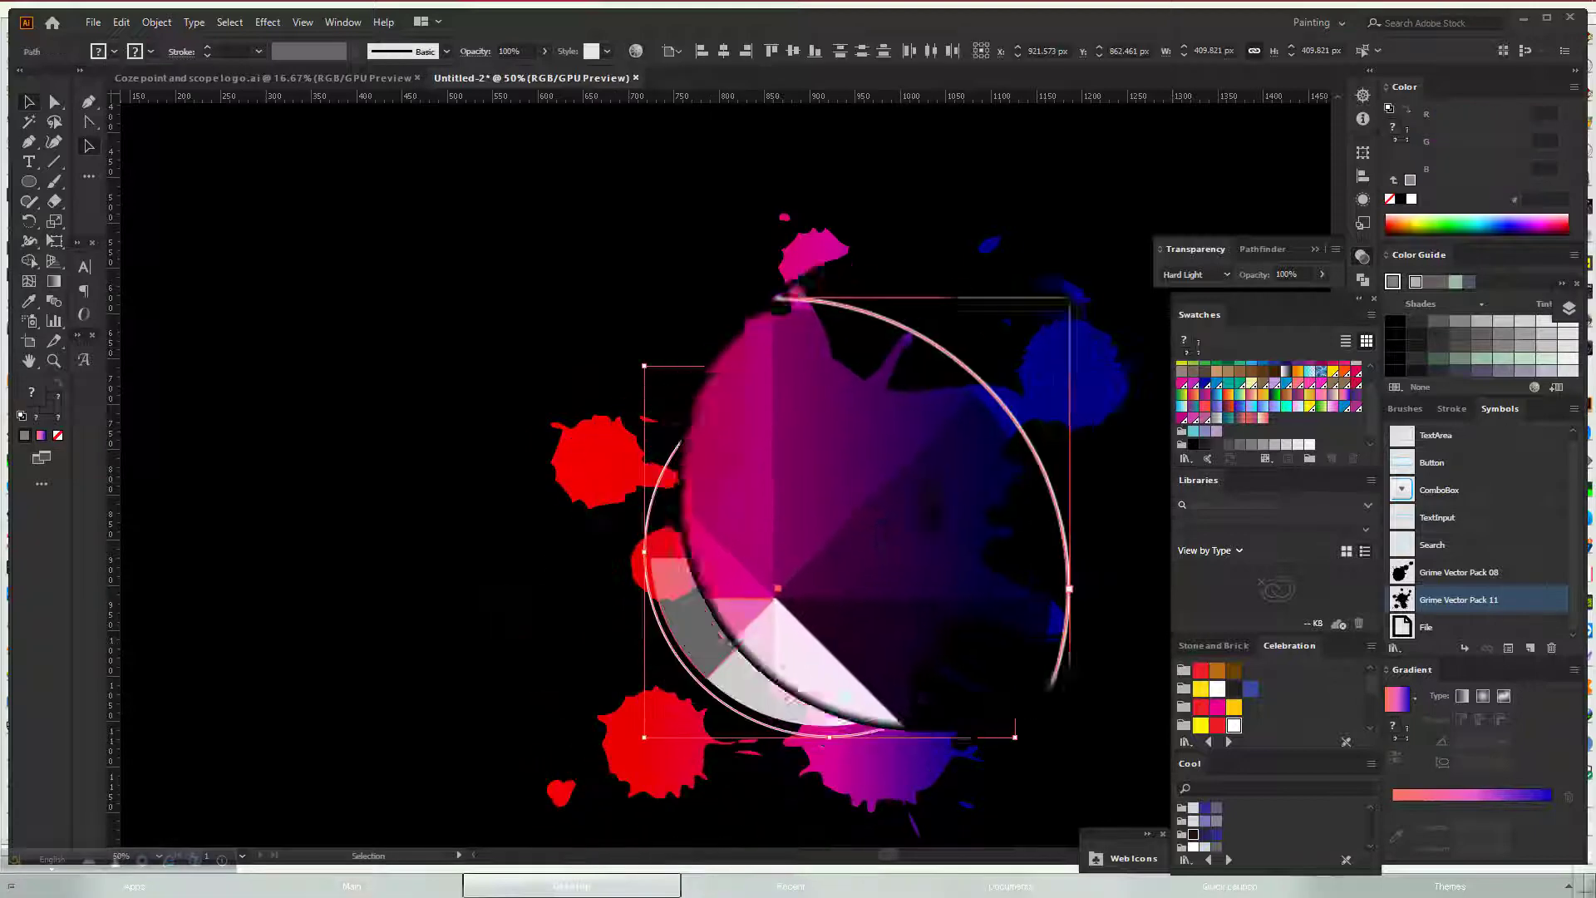
left_click(1227, 275)
left_click(1189, 383)
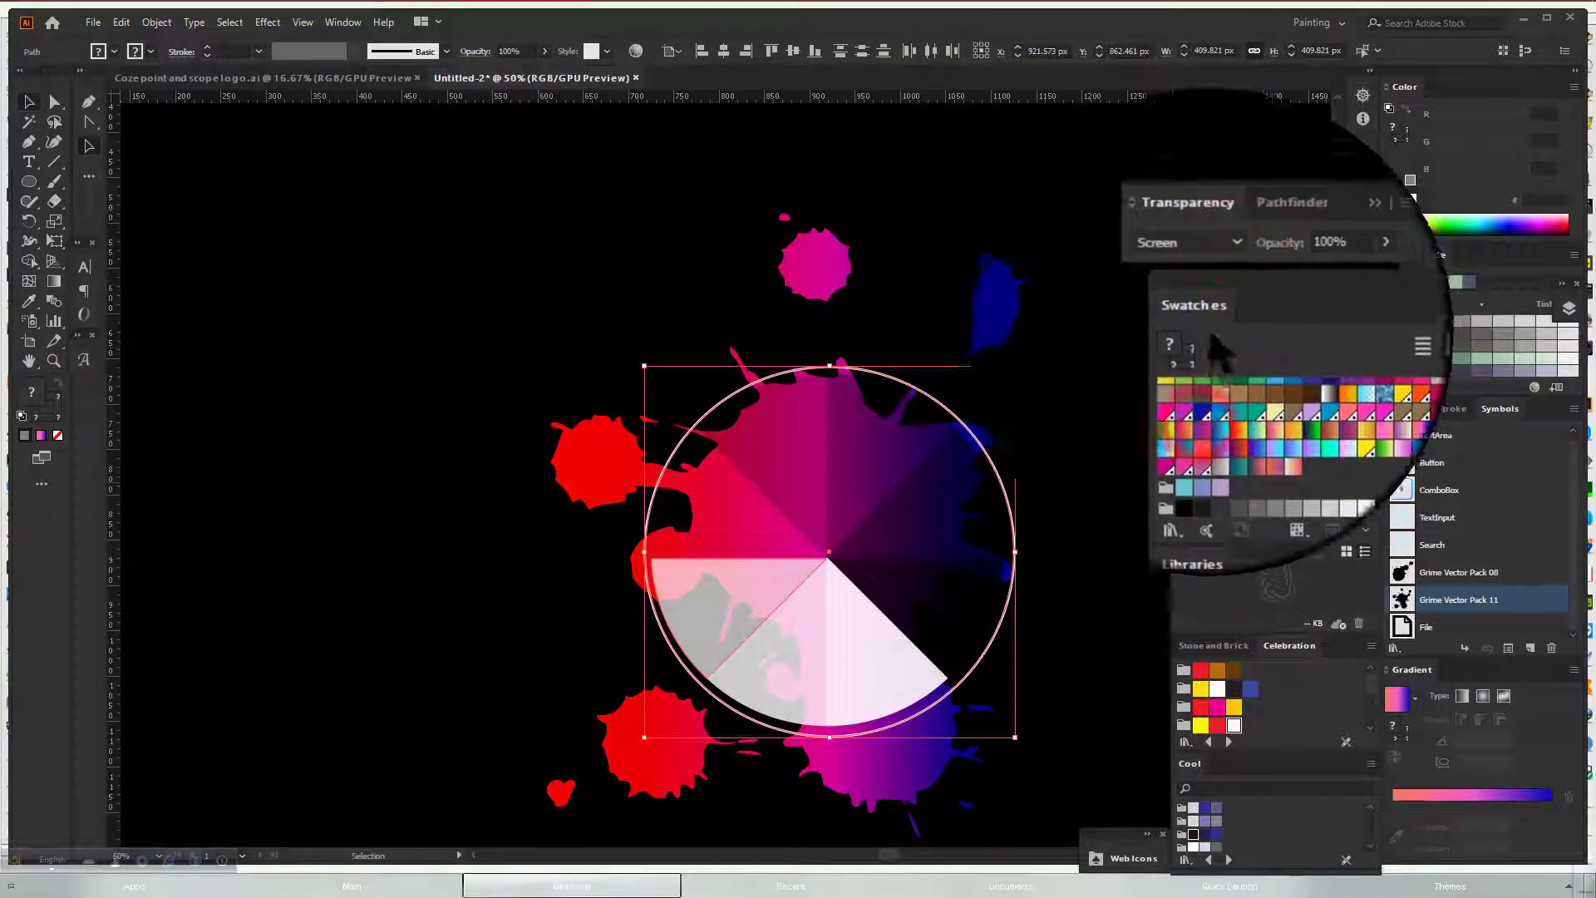
left_click(1224, 262)
left_click(1205, 295)
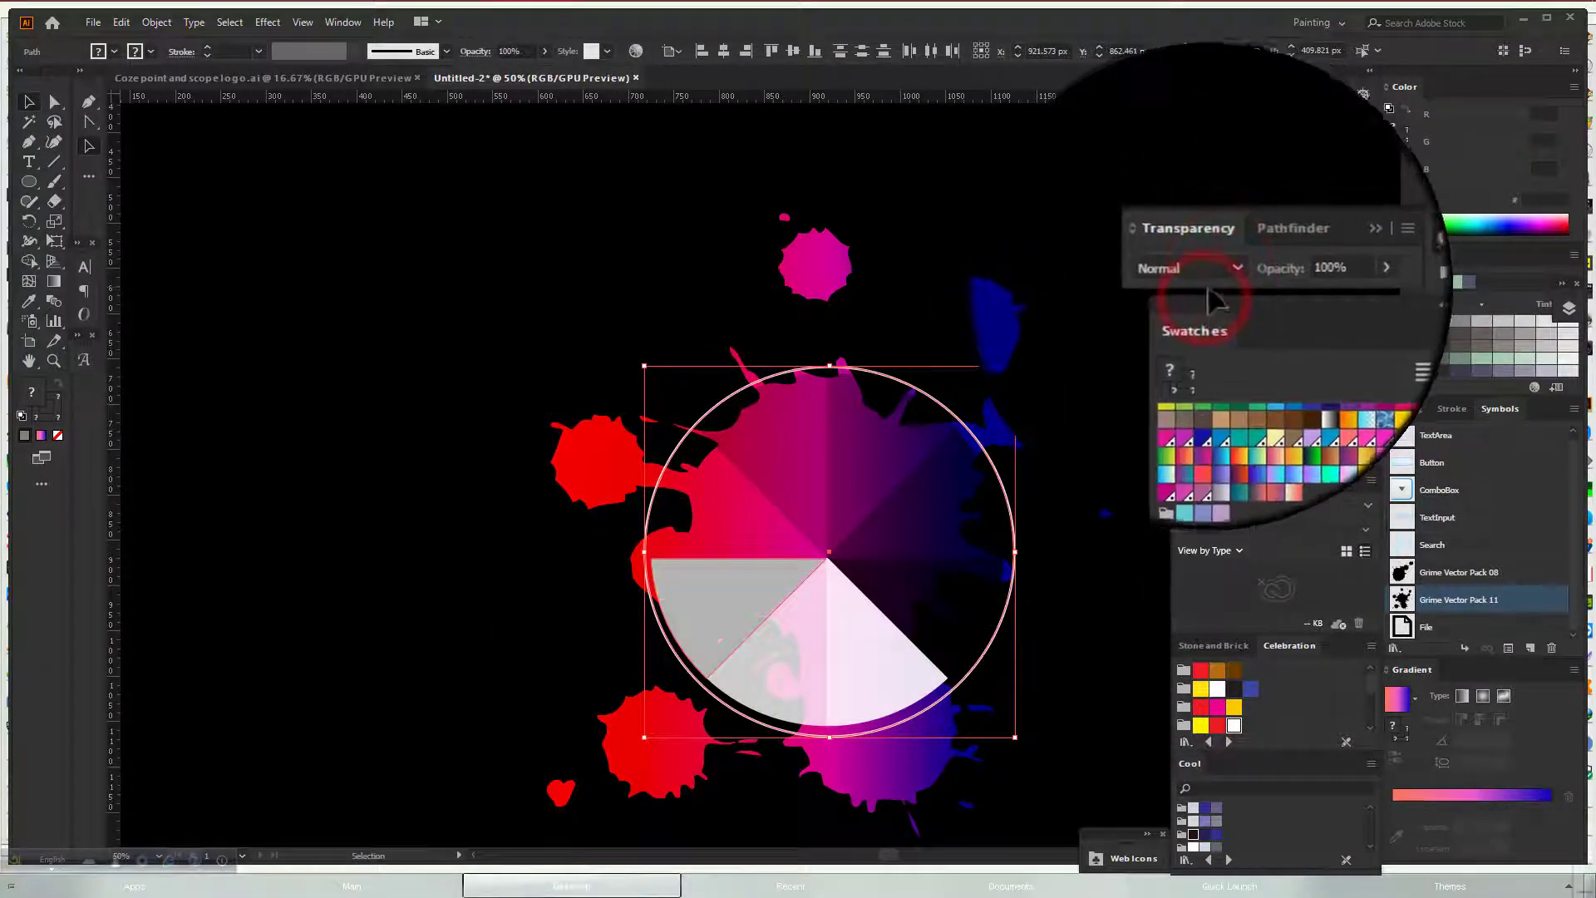
left_click(1210, 266)
left_click(1204, 297)
left_click(519, 421)
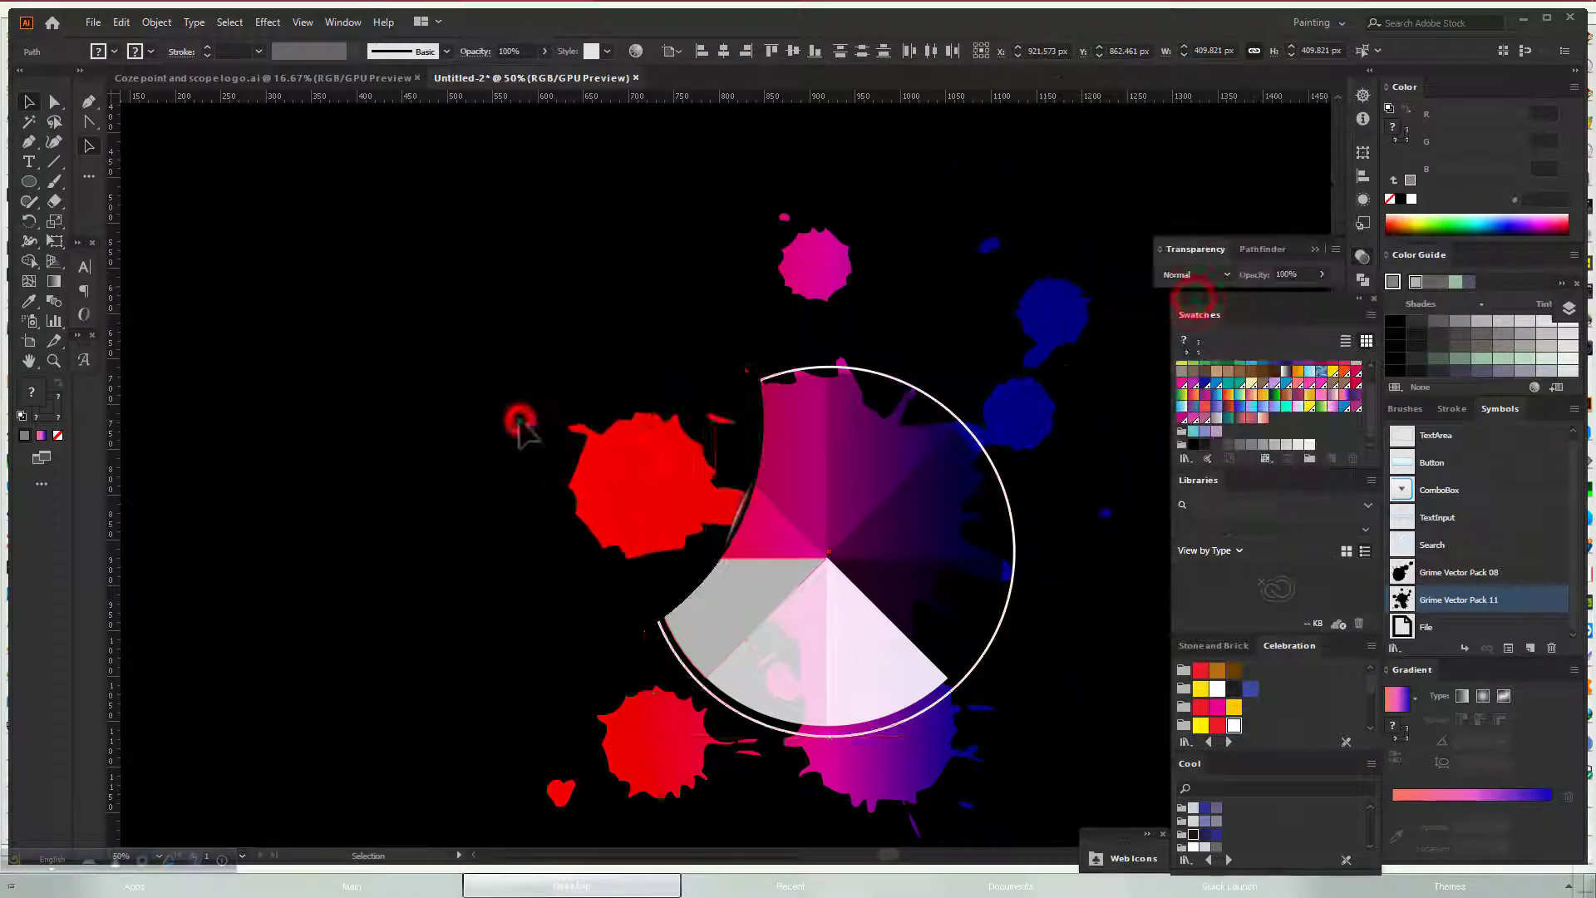
Select all the slices and the ring without the splatter and set their blending mode to Normal
left_click(703, 740)
left_click(413, 535)
left_click_drag(464, 359, 1031, 831)
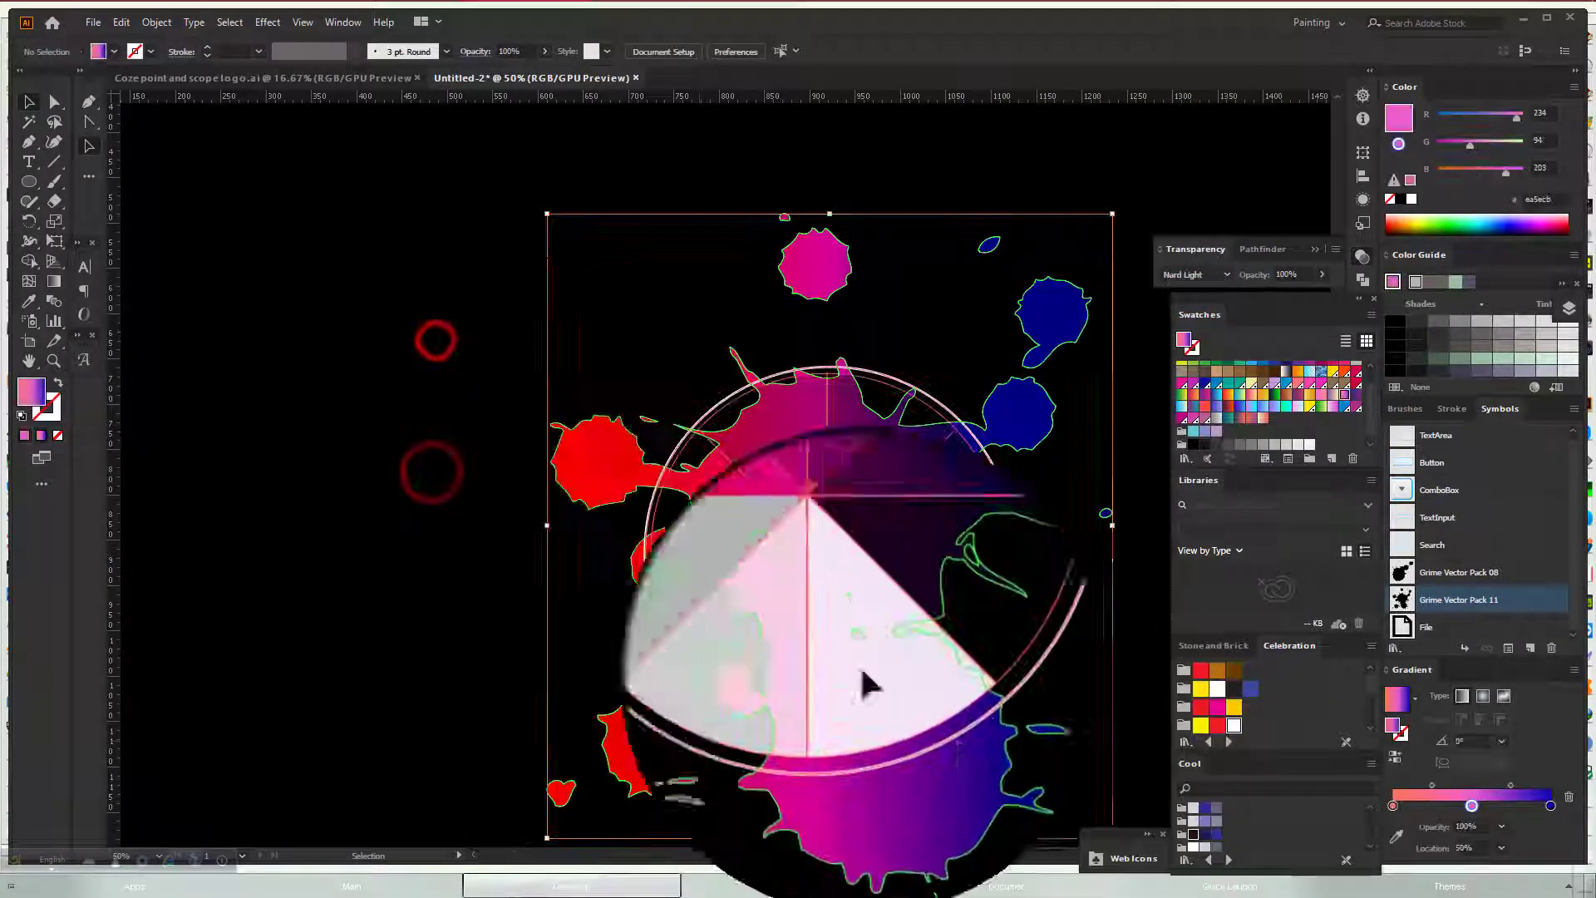
left_click(613, 492, "shift")
left_click(1222, 270)
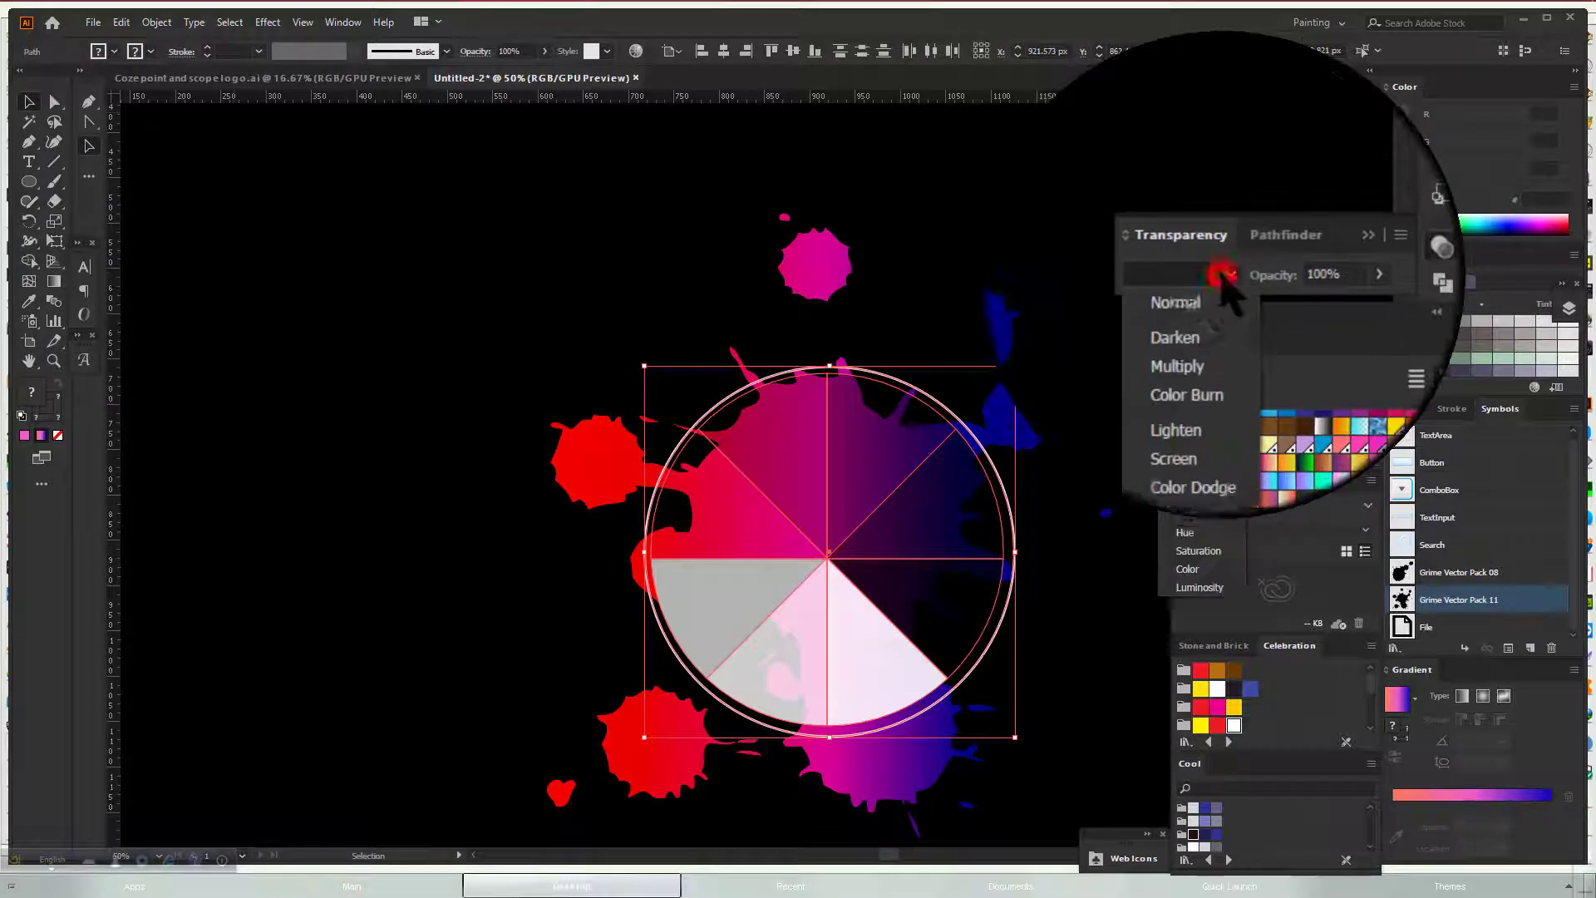
left_click(1203, 291)
left_click(560, 284)
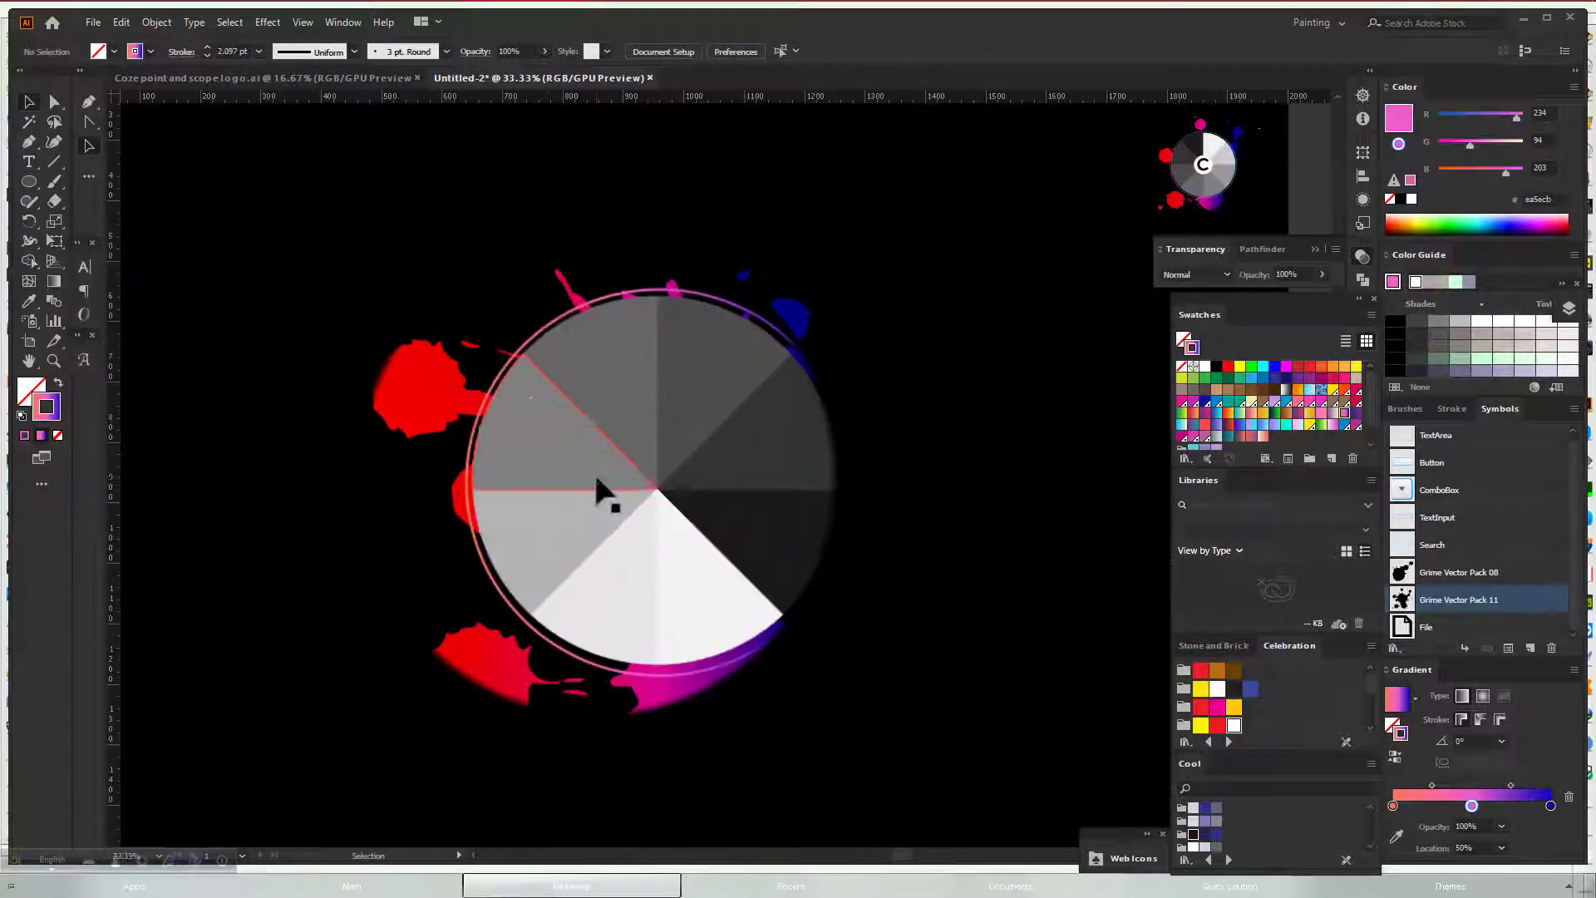
Enlarge the small finished reference logo to about 655 × 723 px and move it to the artboard's lower-right area
left_click(929, 473)
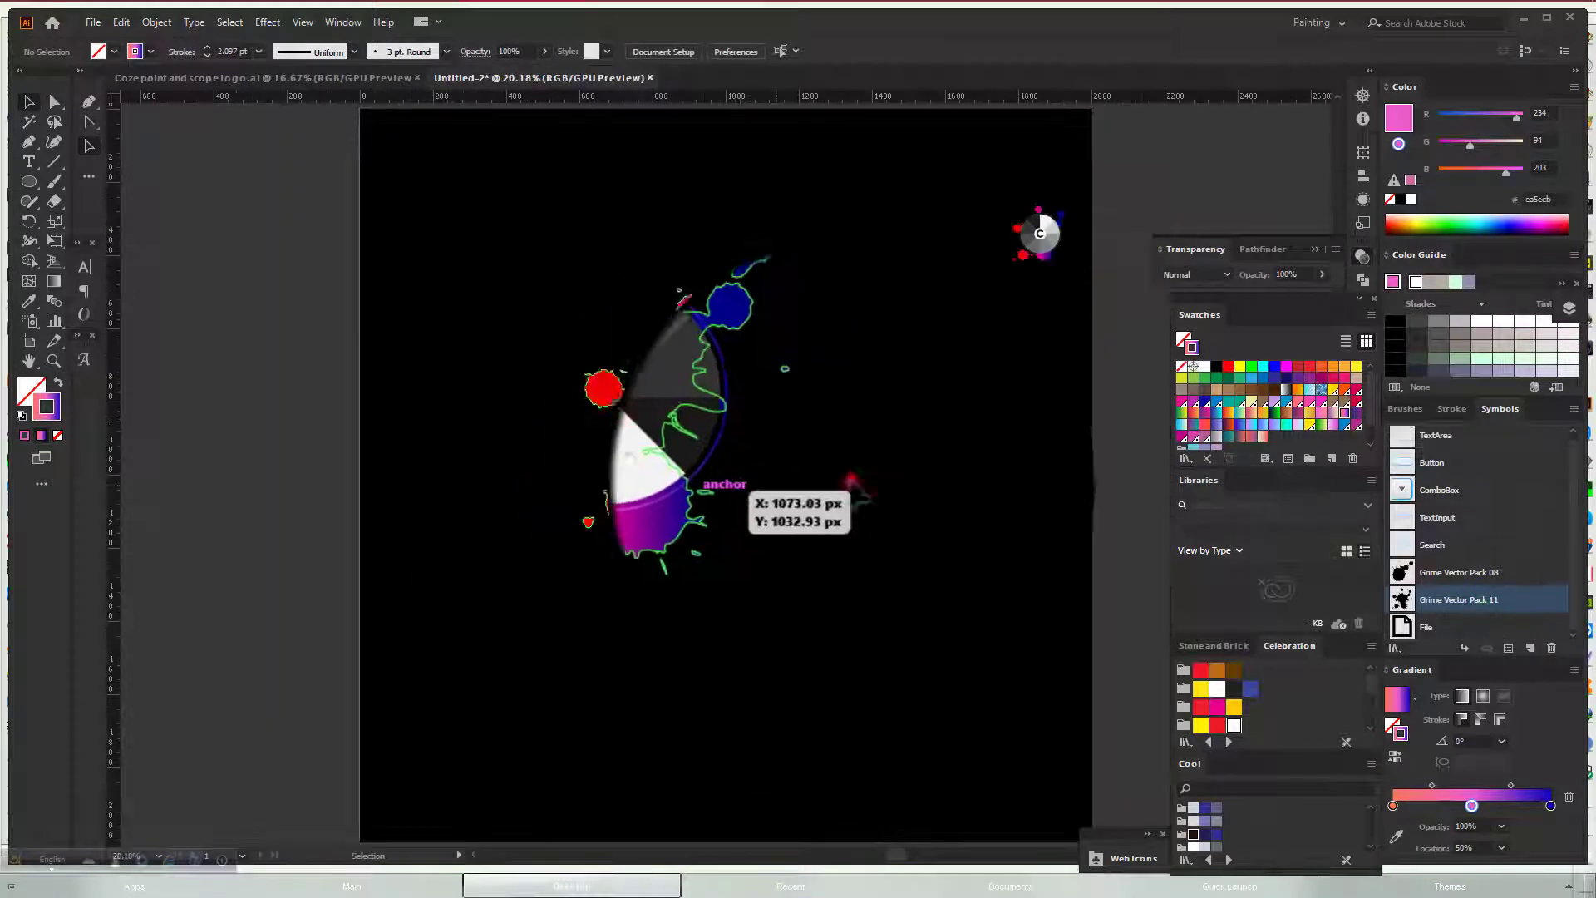
left_click(841, 495)
left_click_drag(873, 470, 720, 439)
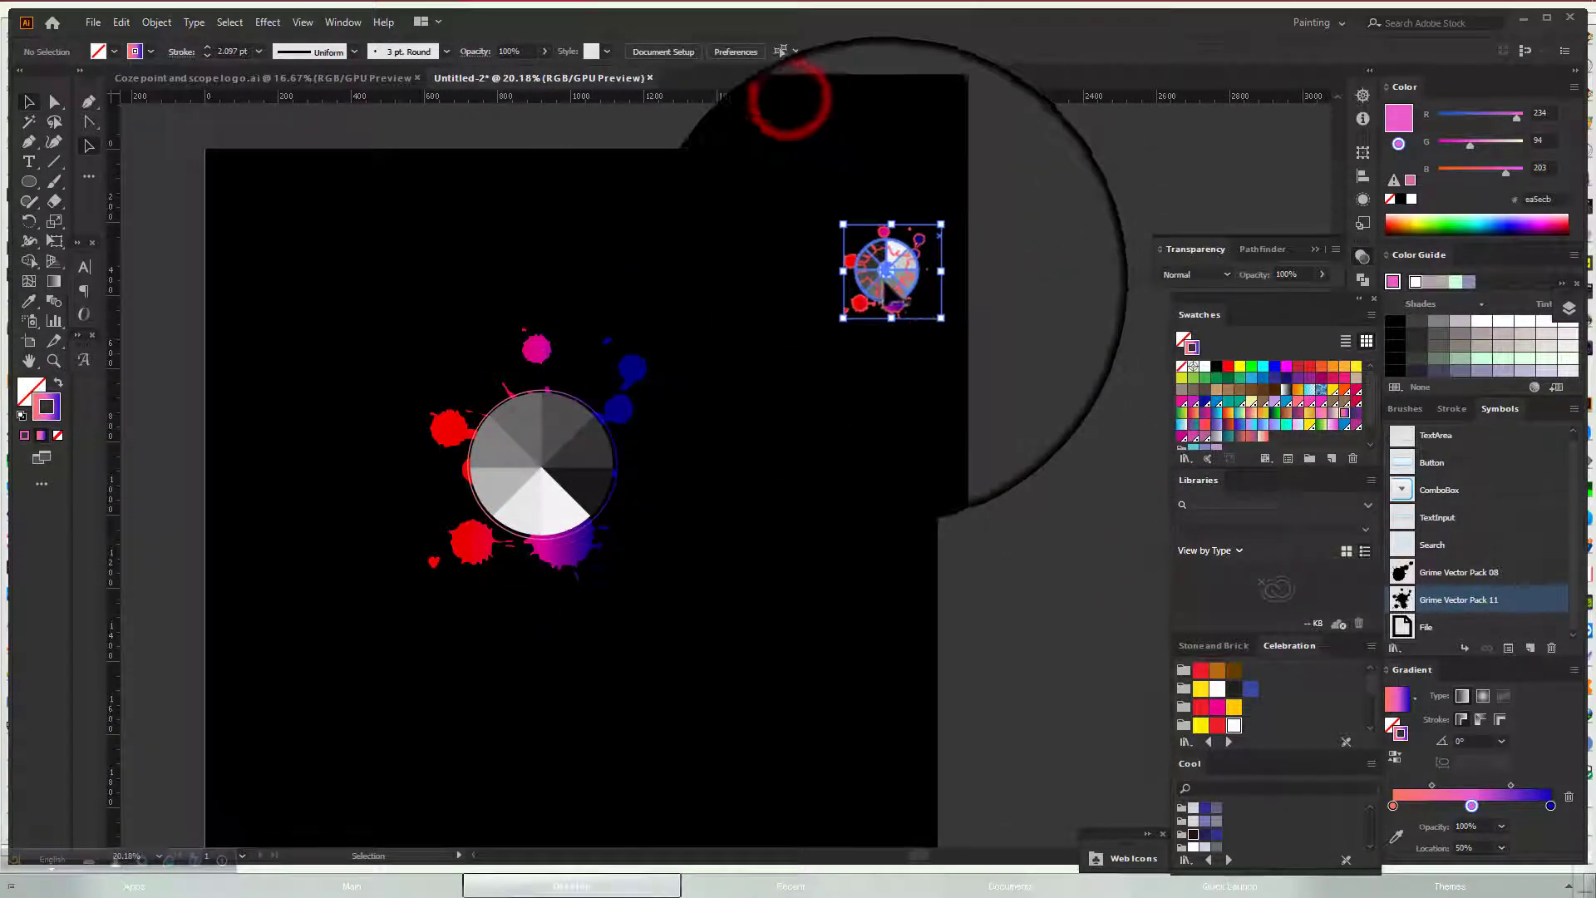
left_click_drag(887, 273, 902, 613)
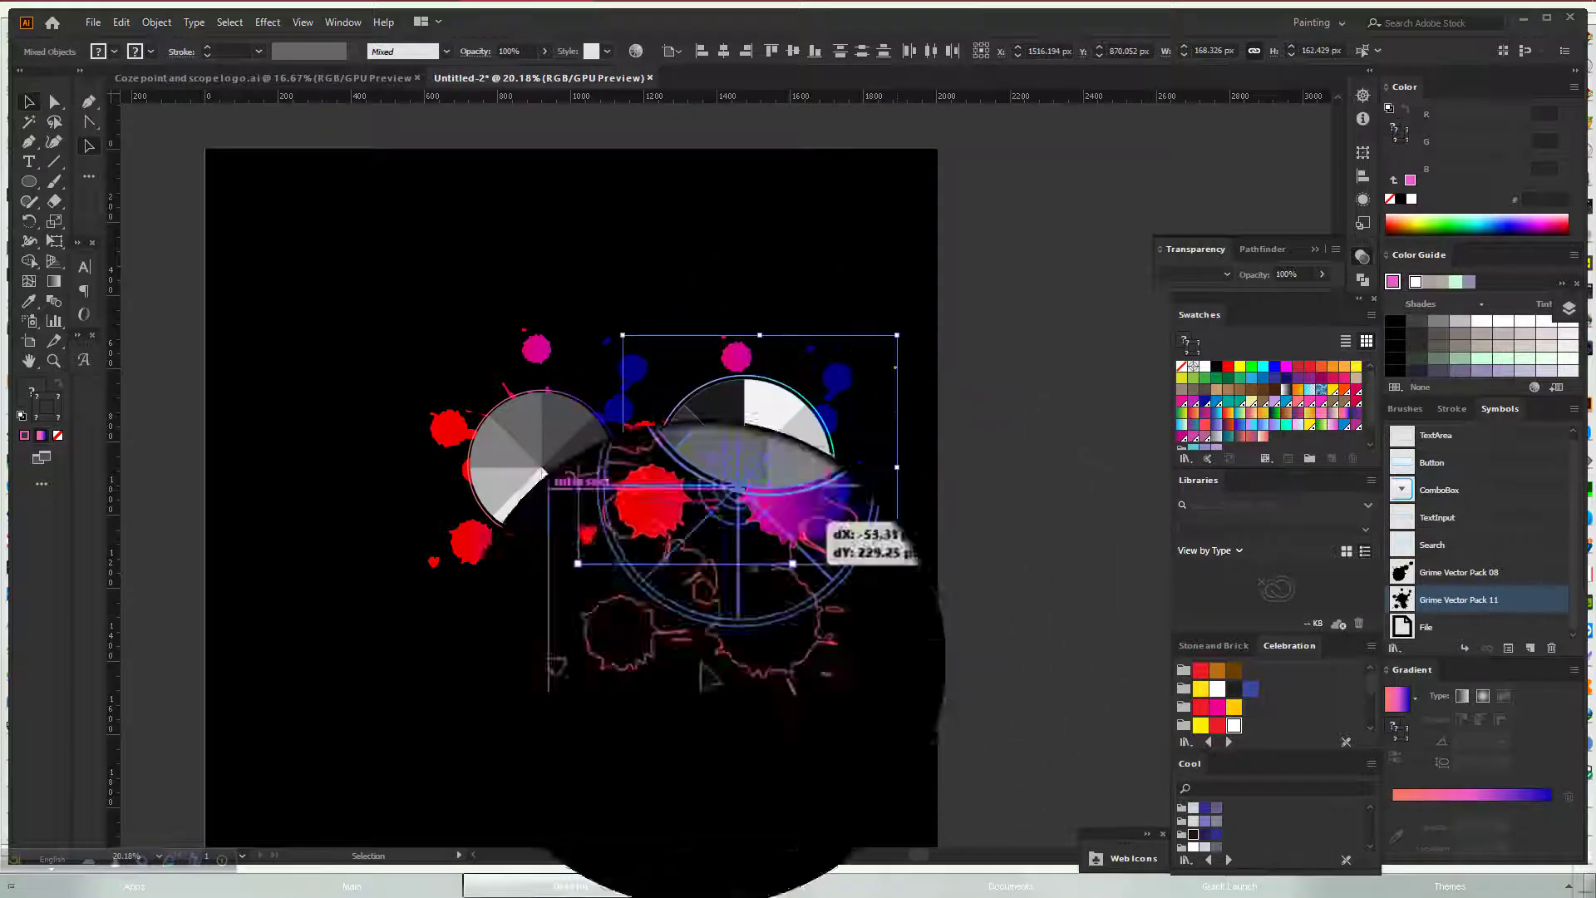
left_click_drag(814, 517, 582, 724)
left_click(743, 684)
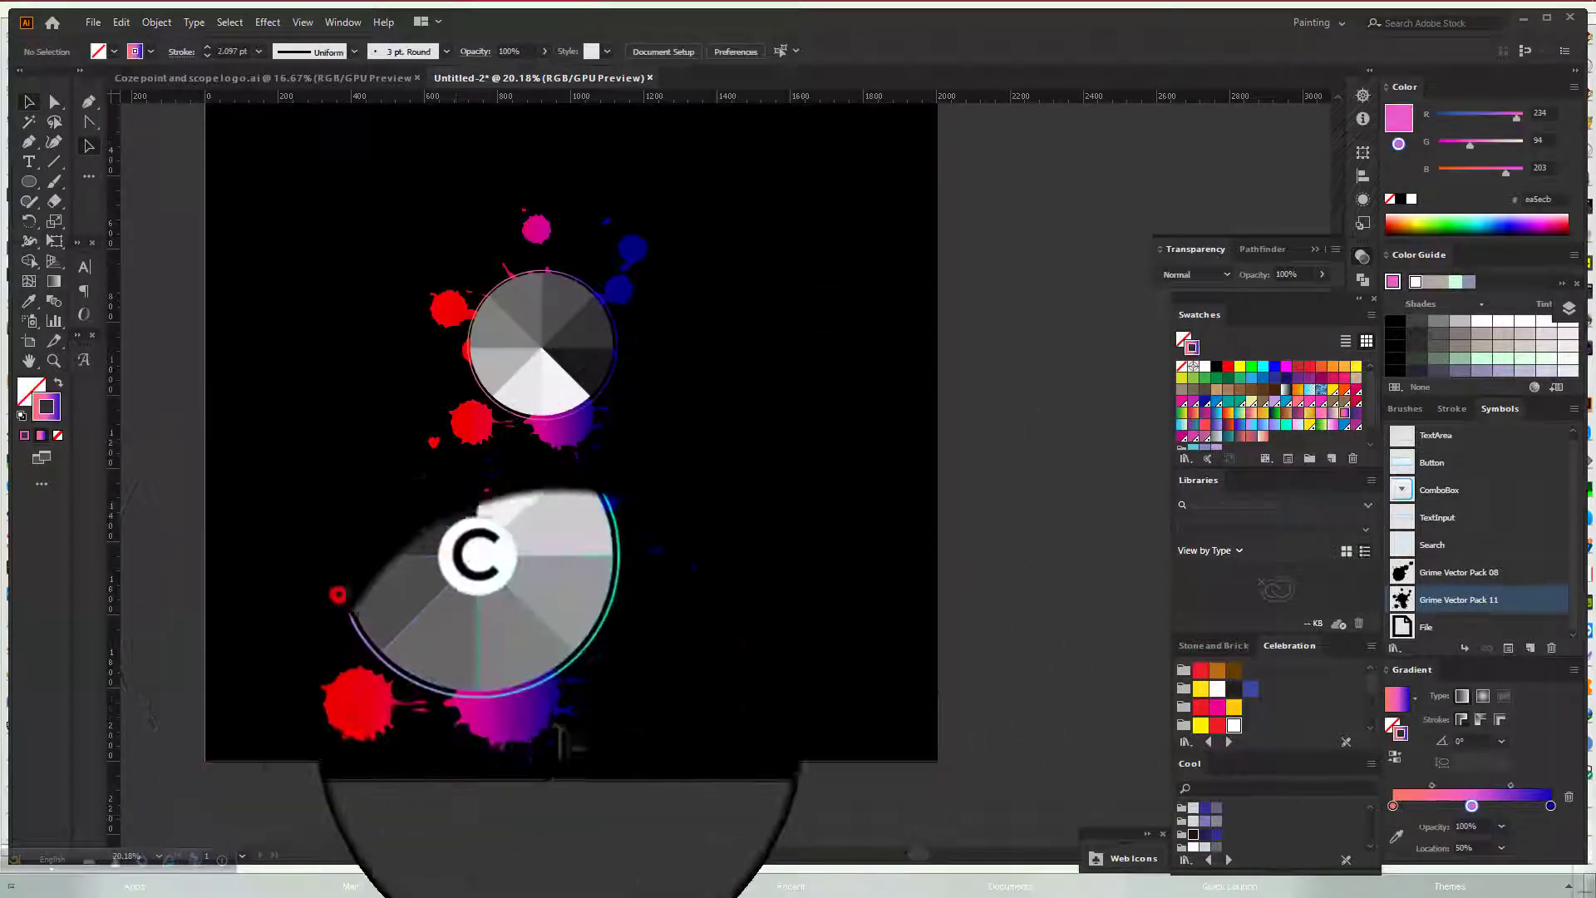
left_click_drag(507, 620, 902, 589)
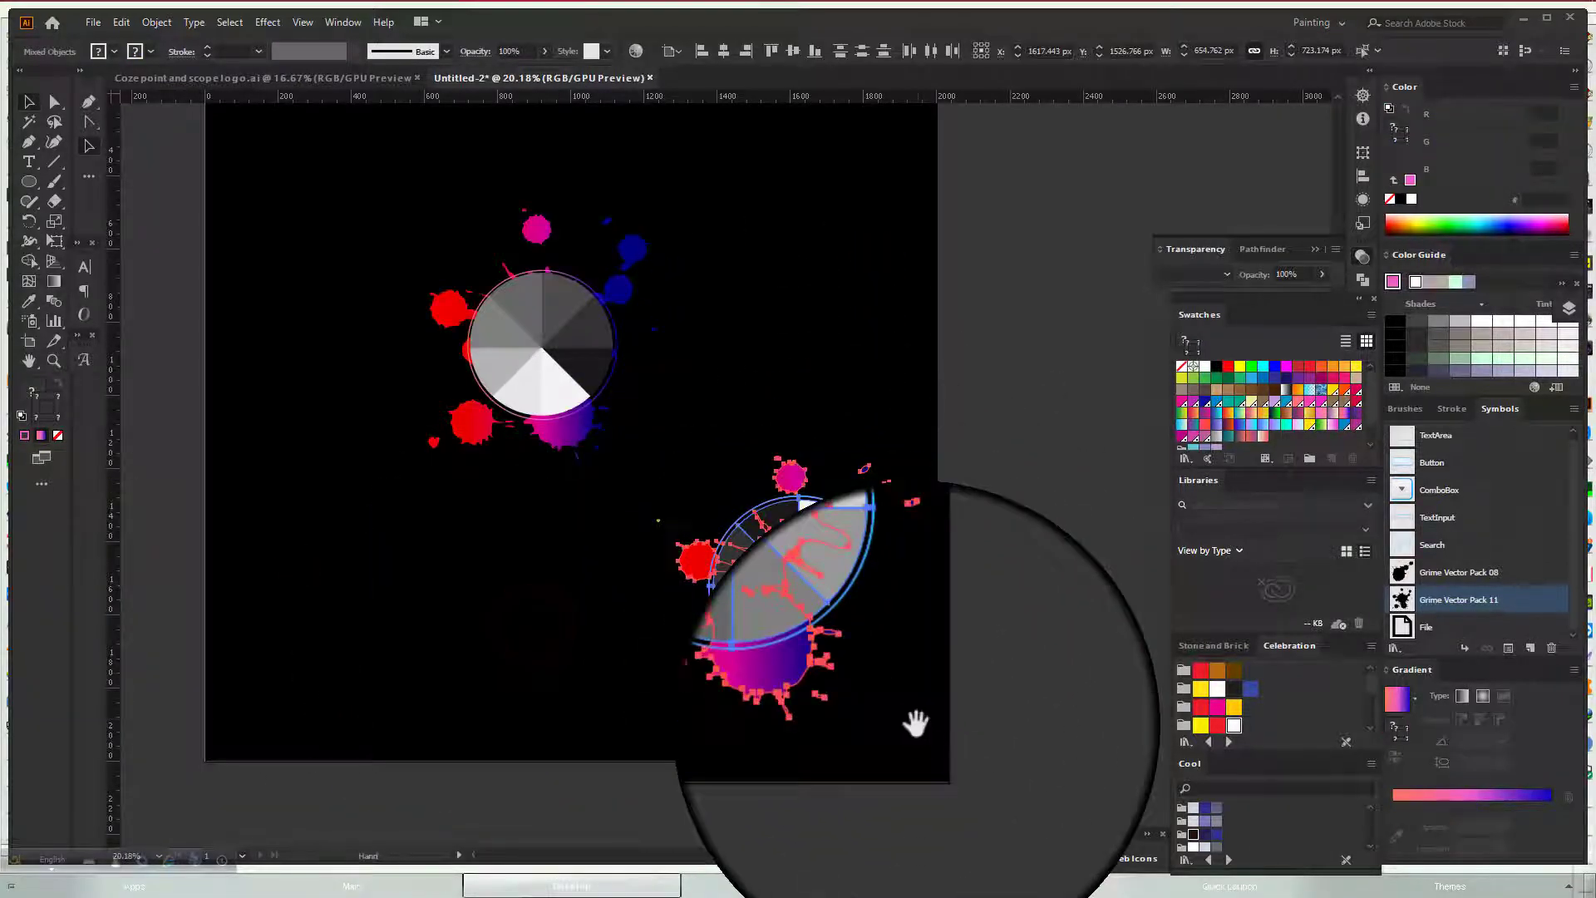
left_click_drag(917, 716, 923, 741)
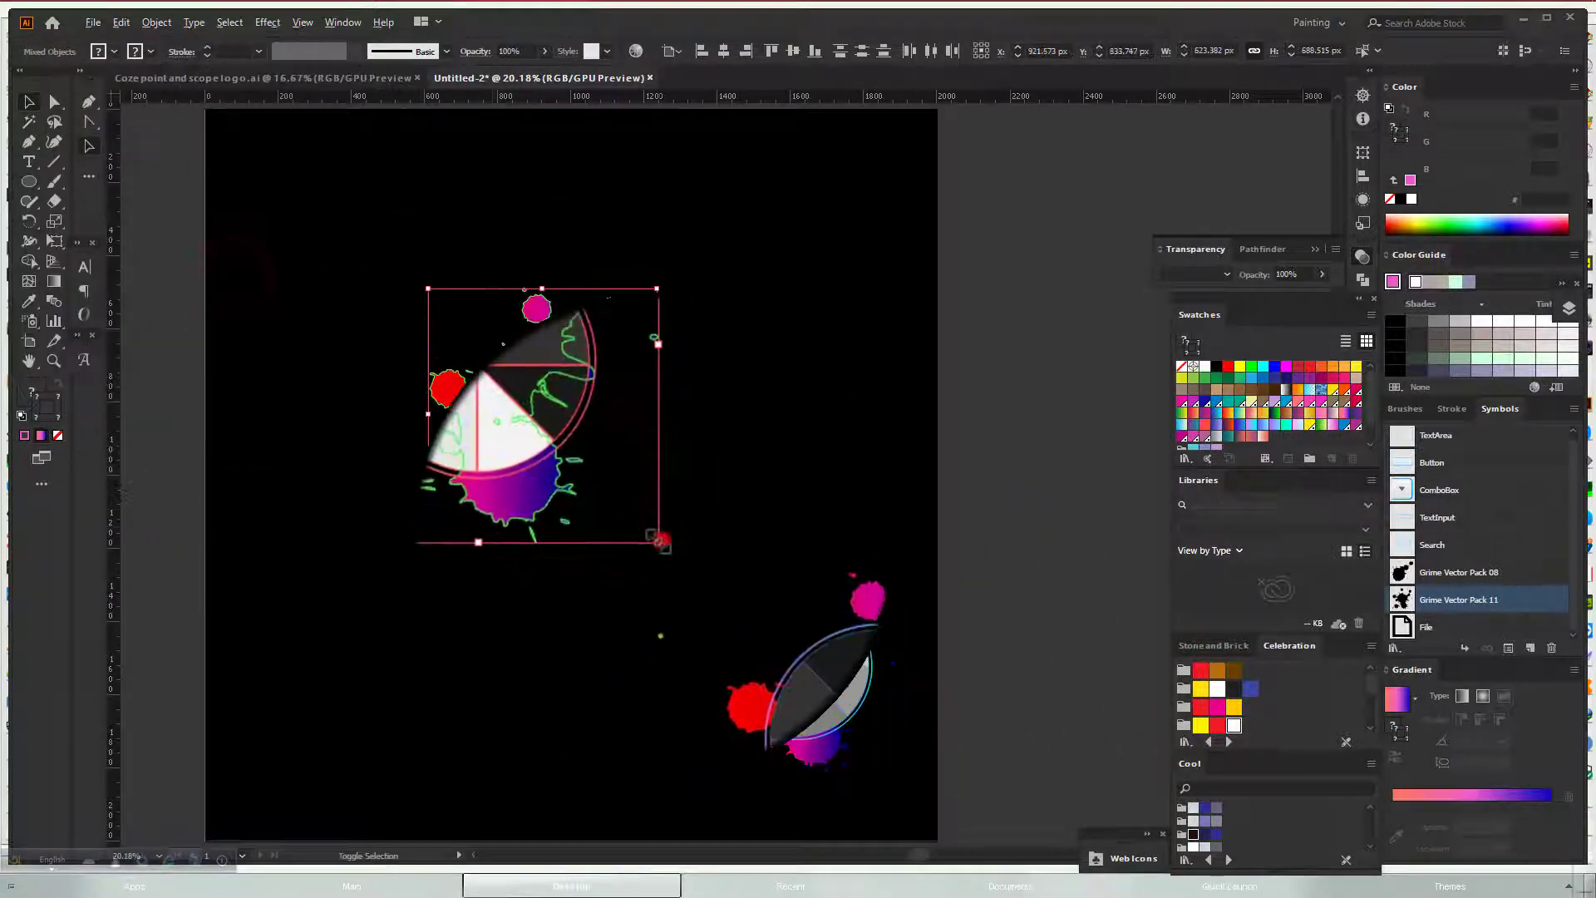
Shrink the newly built slice logo with its splatter to about 400 × 442 px and move it to the artboard's lower-left area
left_click_drag(658, 543, 616, 495)
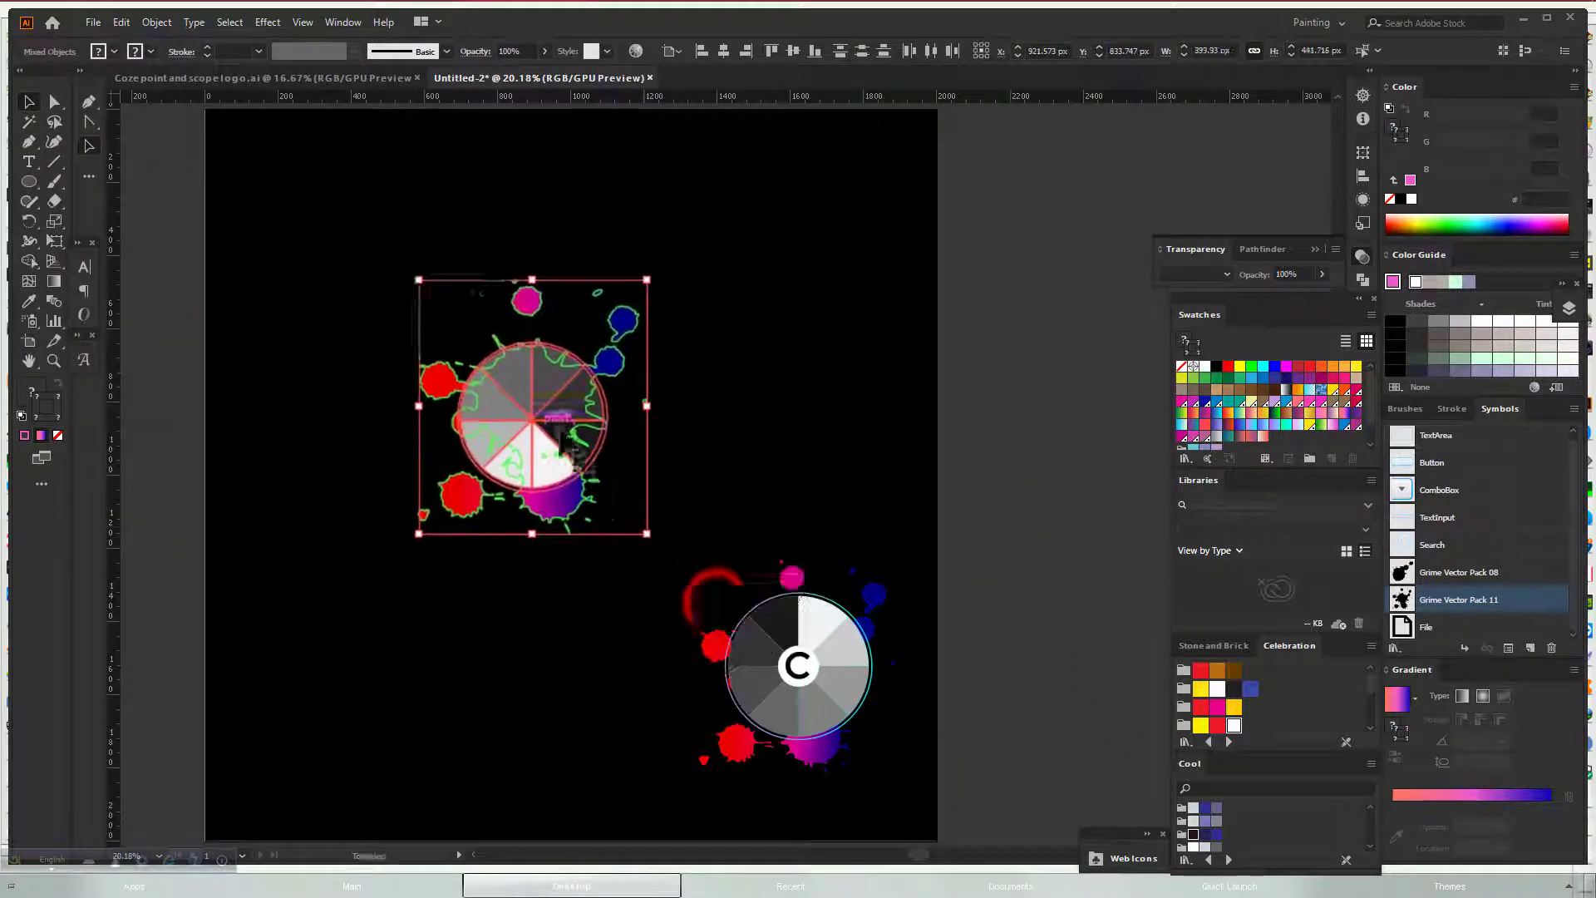
left_click_drag(552, 422, 409, 687)
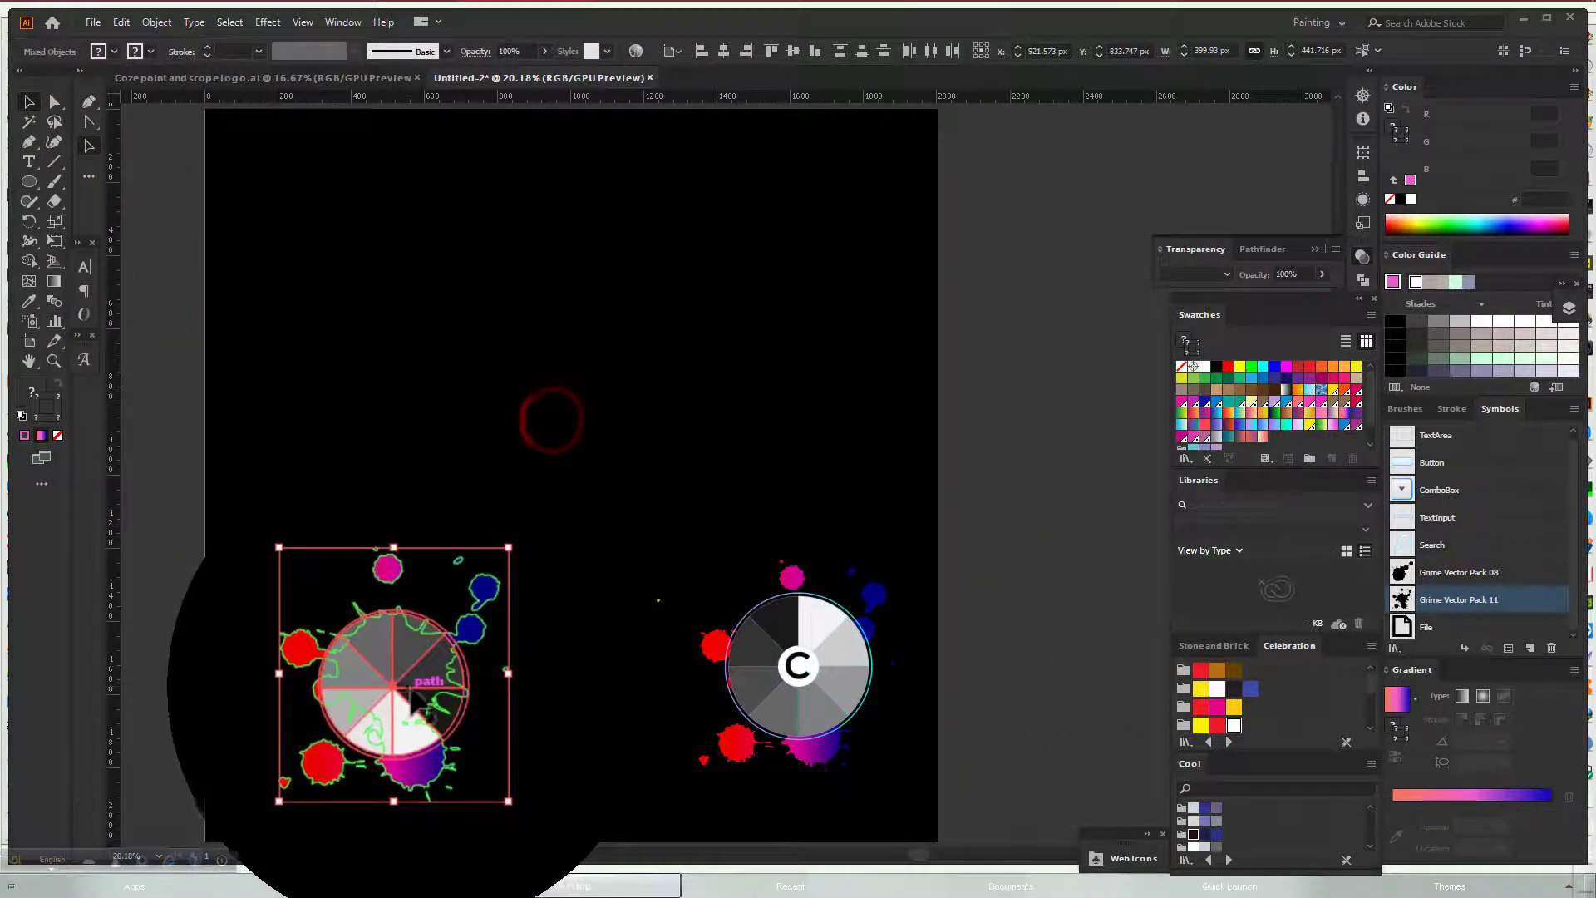
Scale the finished reference logo in the artboard's lower-right area down to about 461 × 509 px
left_click(772, 704)
left_click_drag(895, 777, 882, 761)
left_click(570, 541)
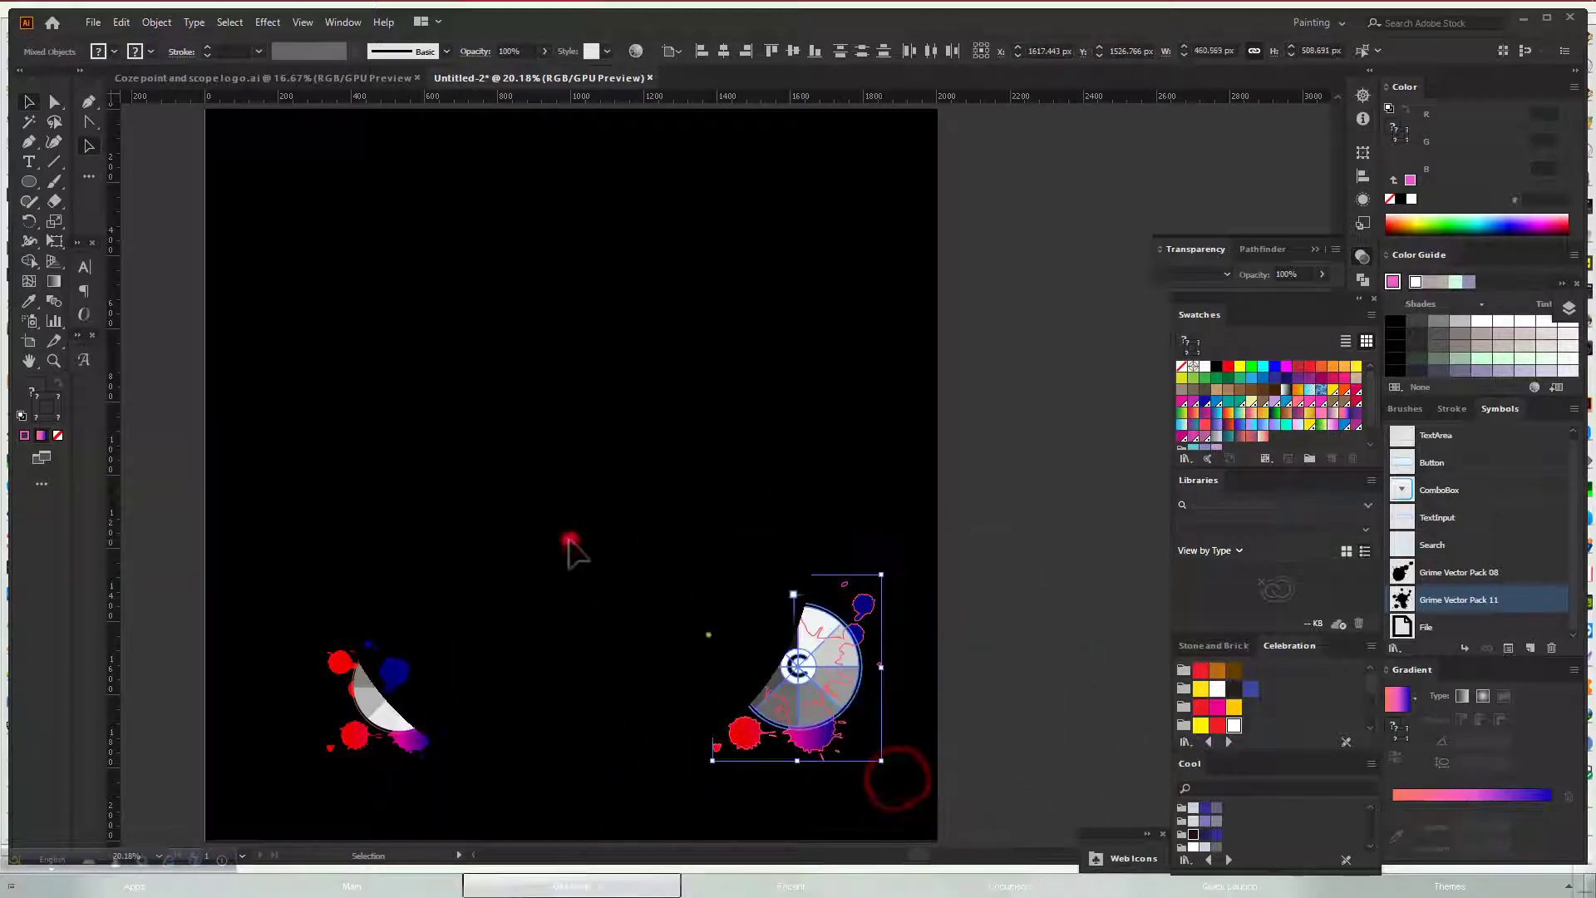
Group all parts of the finished reference logo and place a copy of the group in the artboard's upper middle
left_click_drag(804, 697, 533, 322)
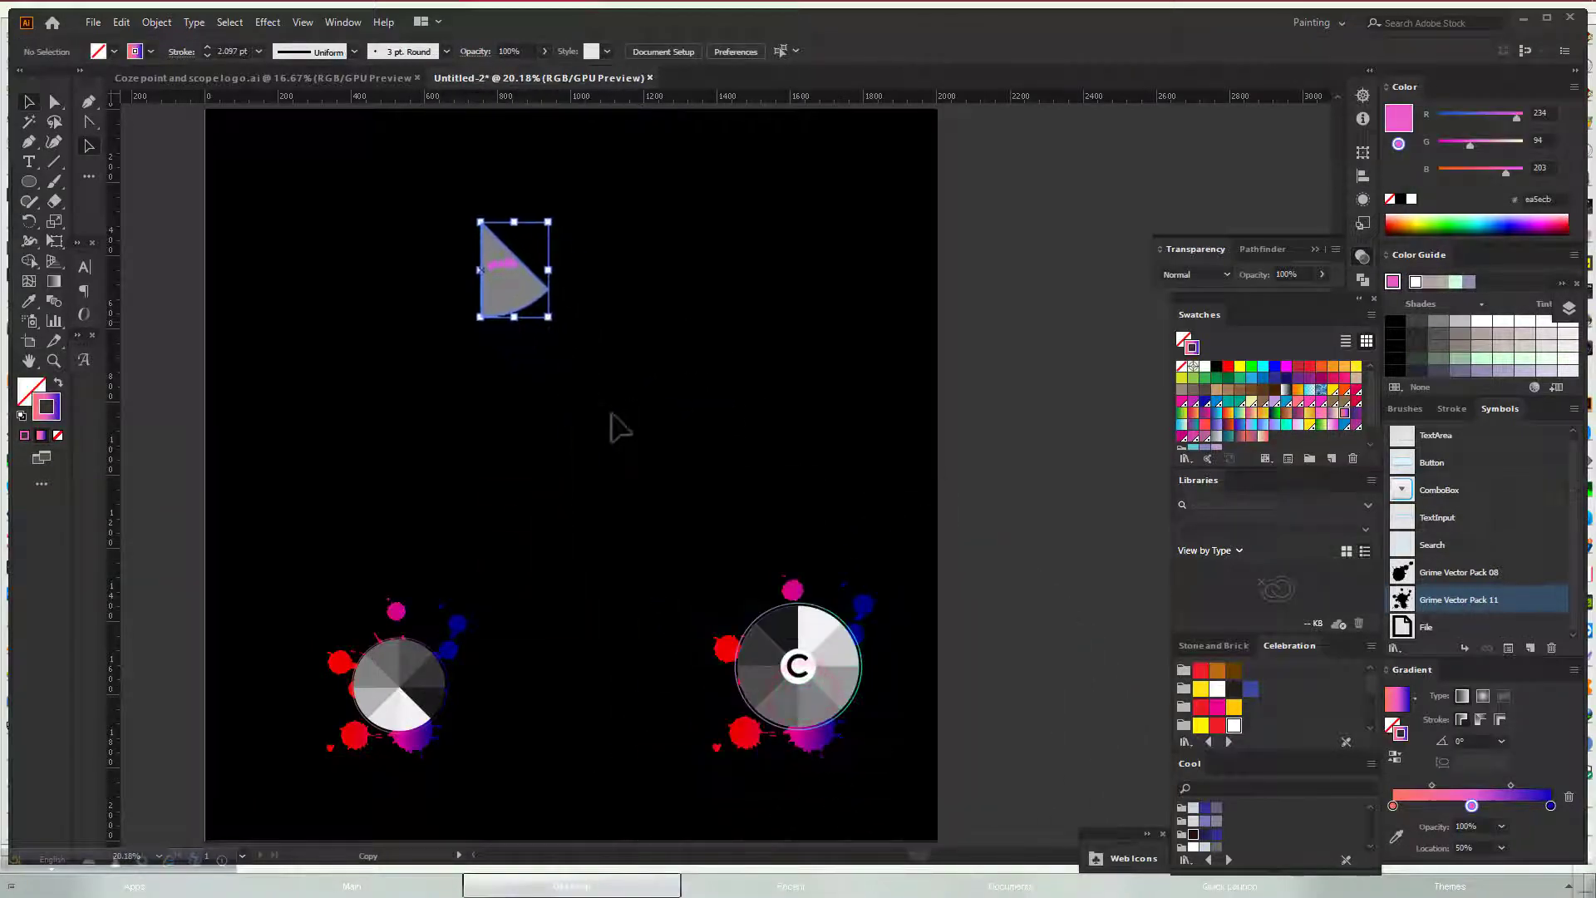
key("ctrl+z")
left_click(808, 680)
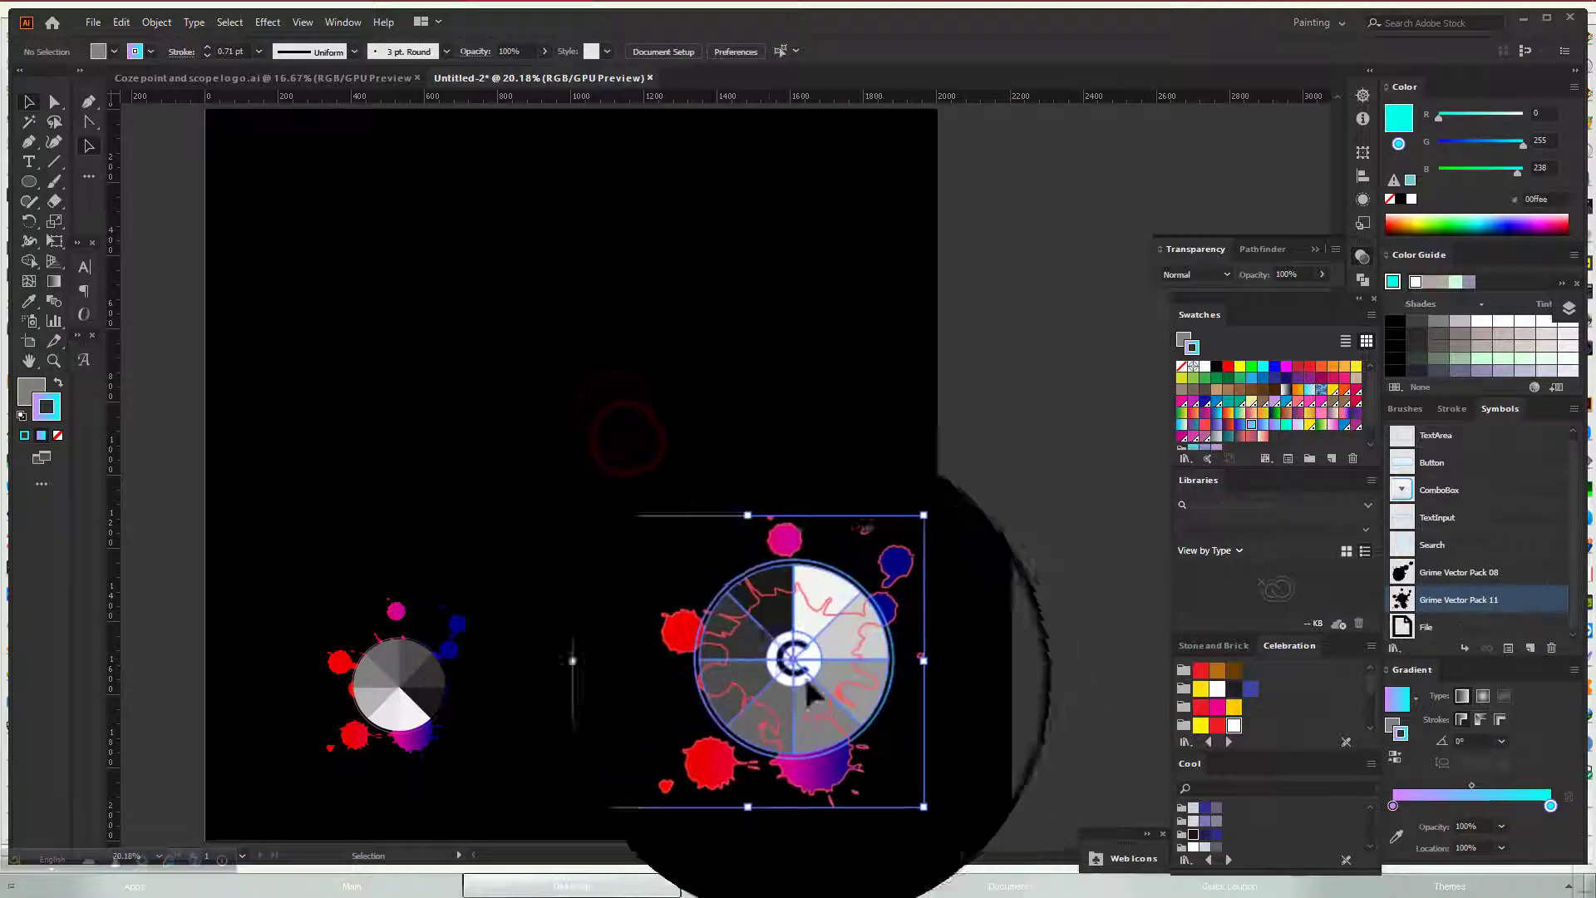
right_click(811, 694)
left_click(837, 509)
left_click_drag(794, 704, 606, 399)
left_click(674, 528)
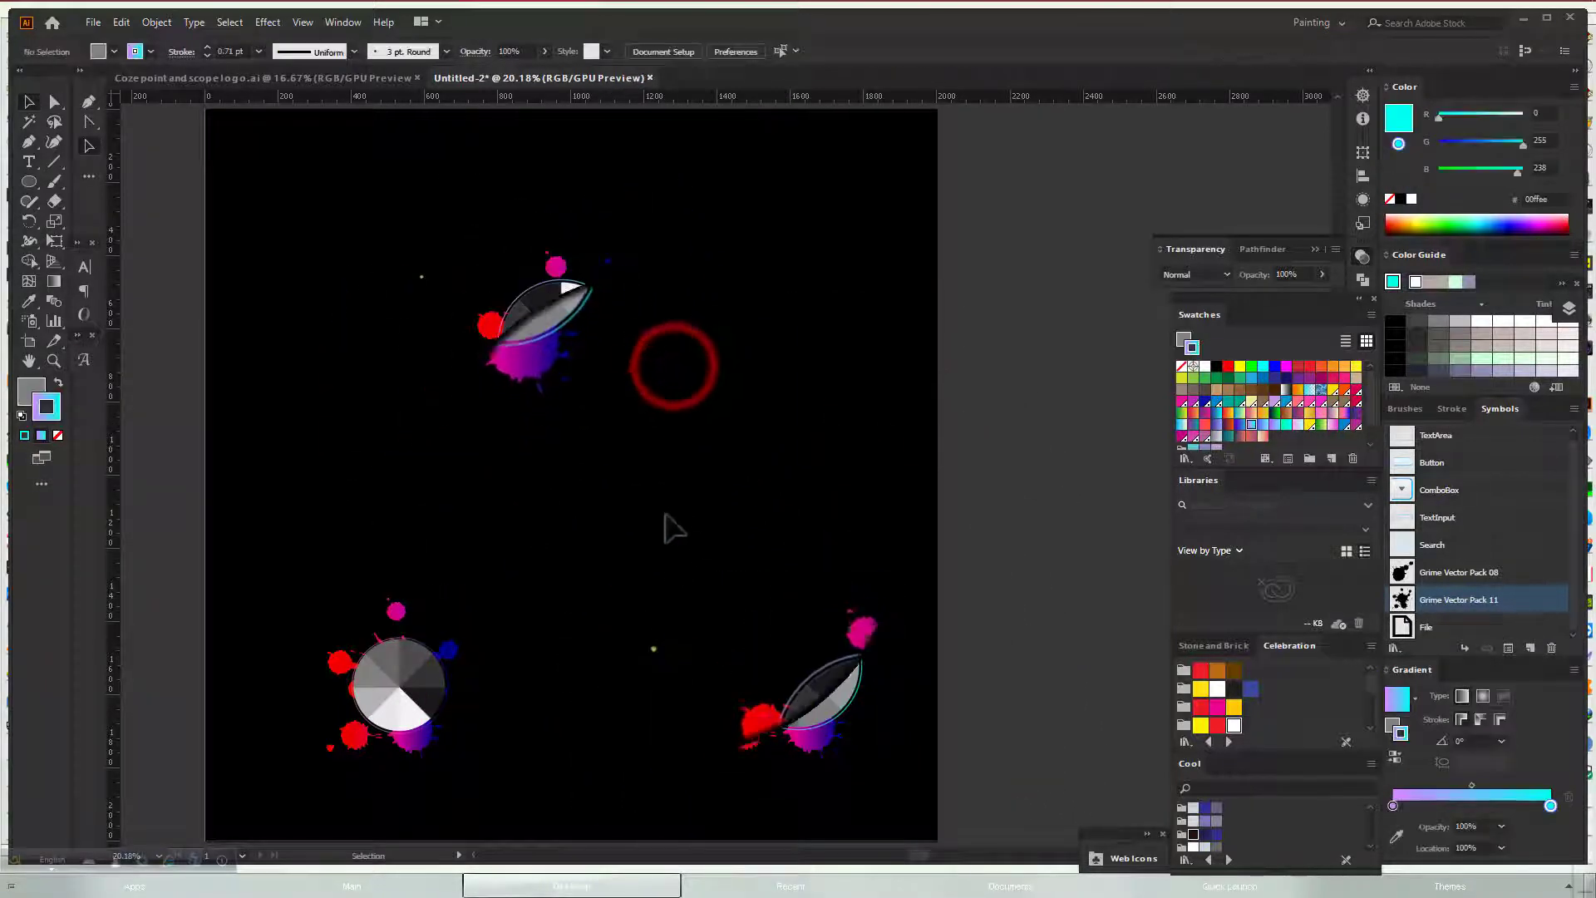
left_click_drag(661, 573, 940, 815)
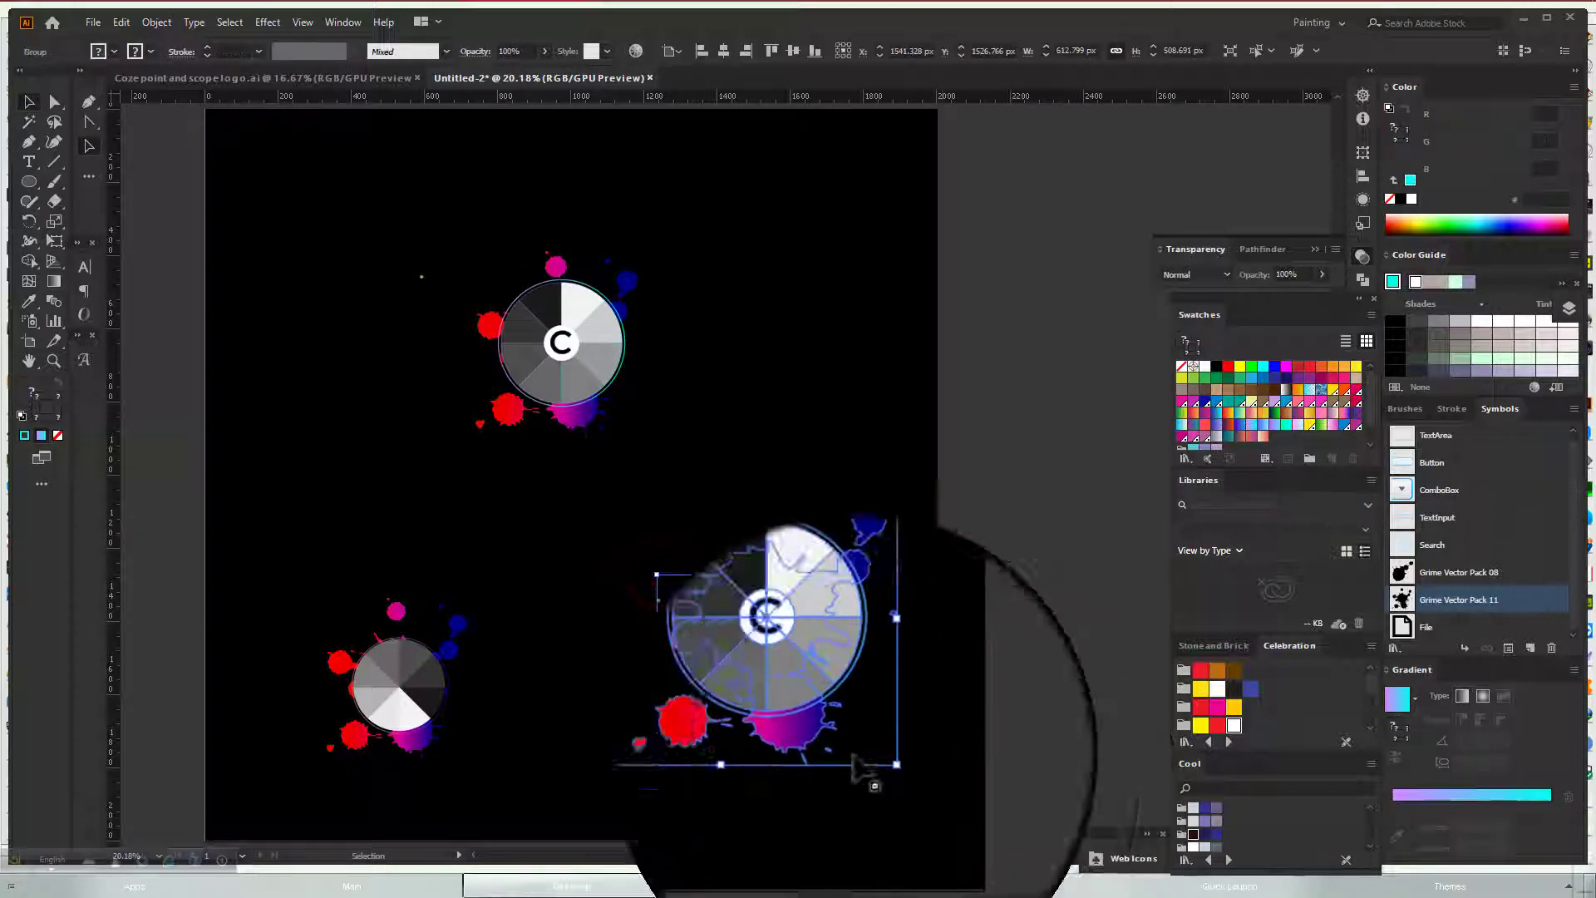
left_click(613, 581)
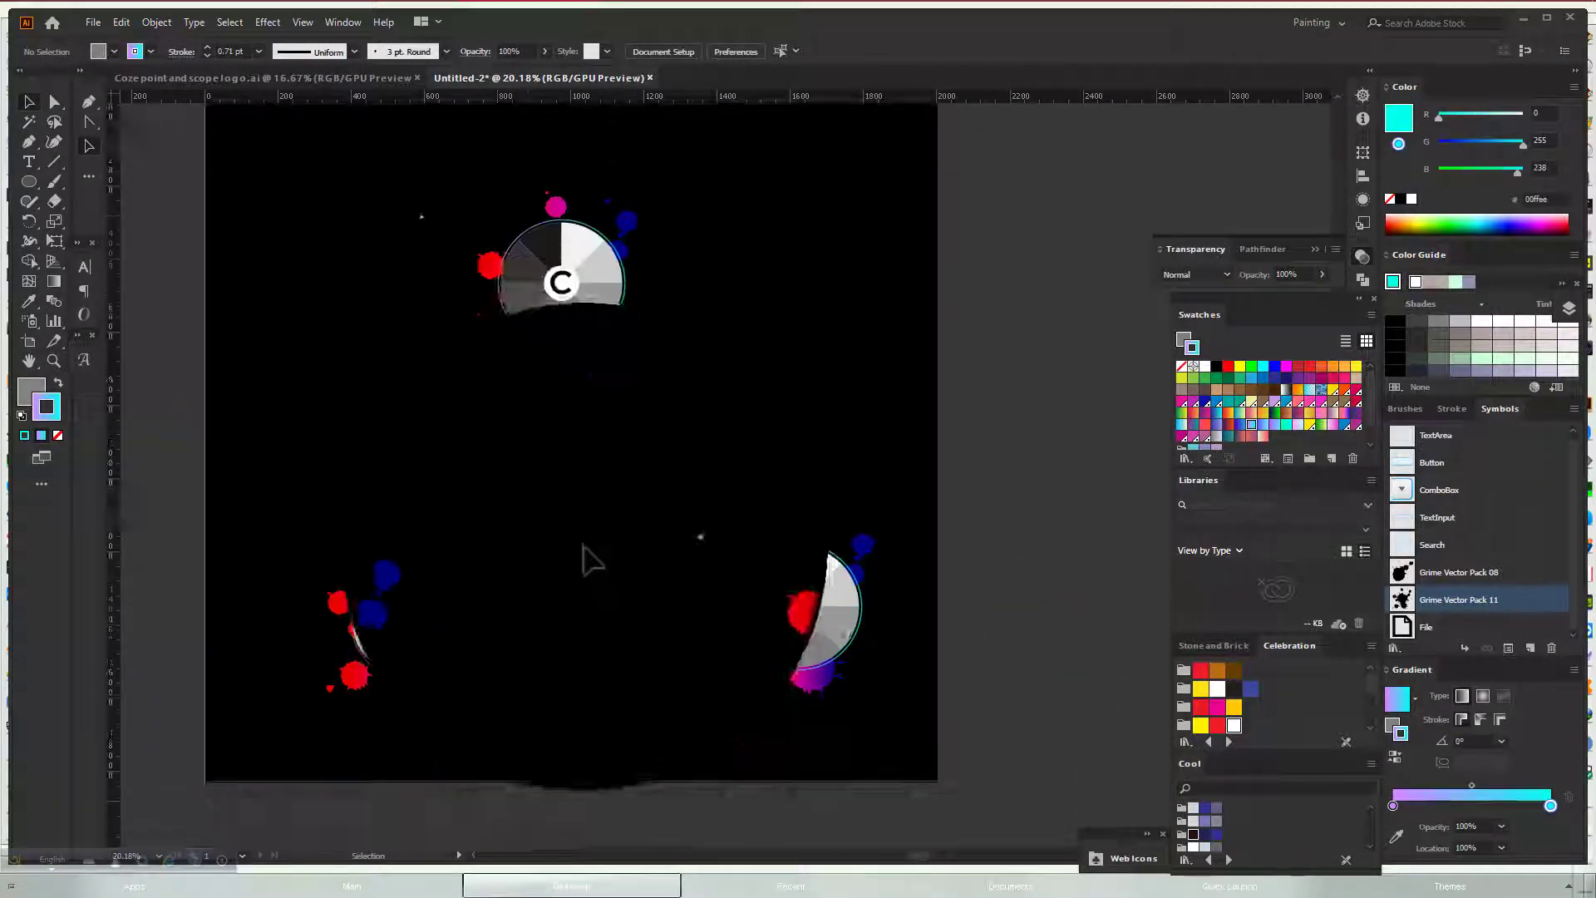
View the three logos full screen in Presentation Mode and return to the normal view
scroll(582, 549, "down", 1)
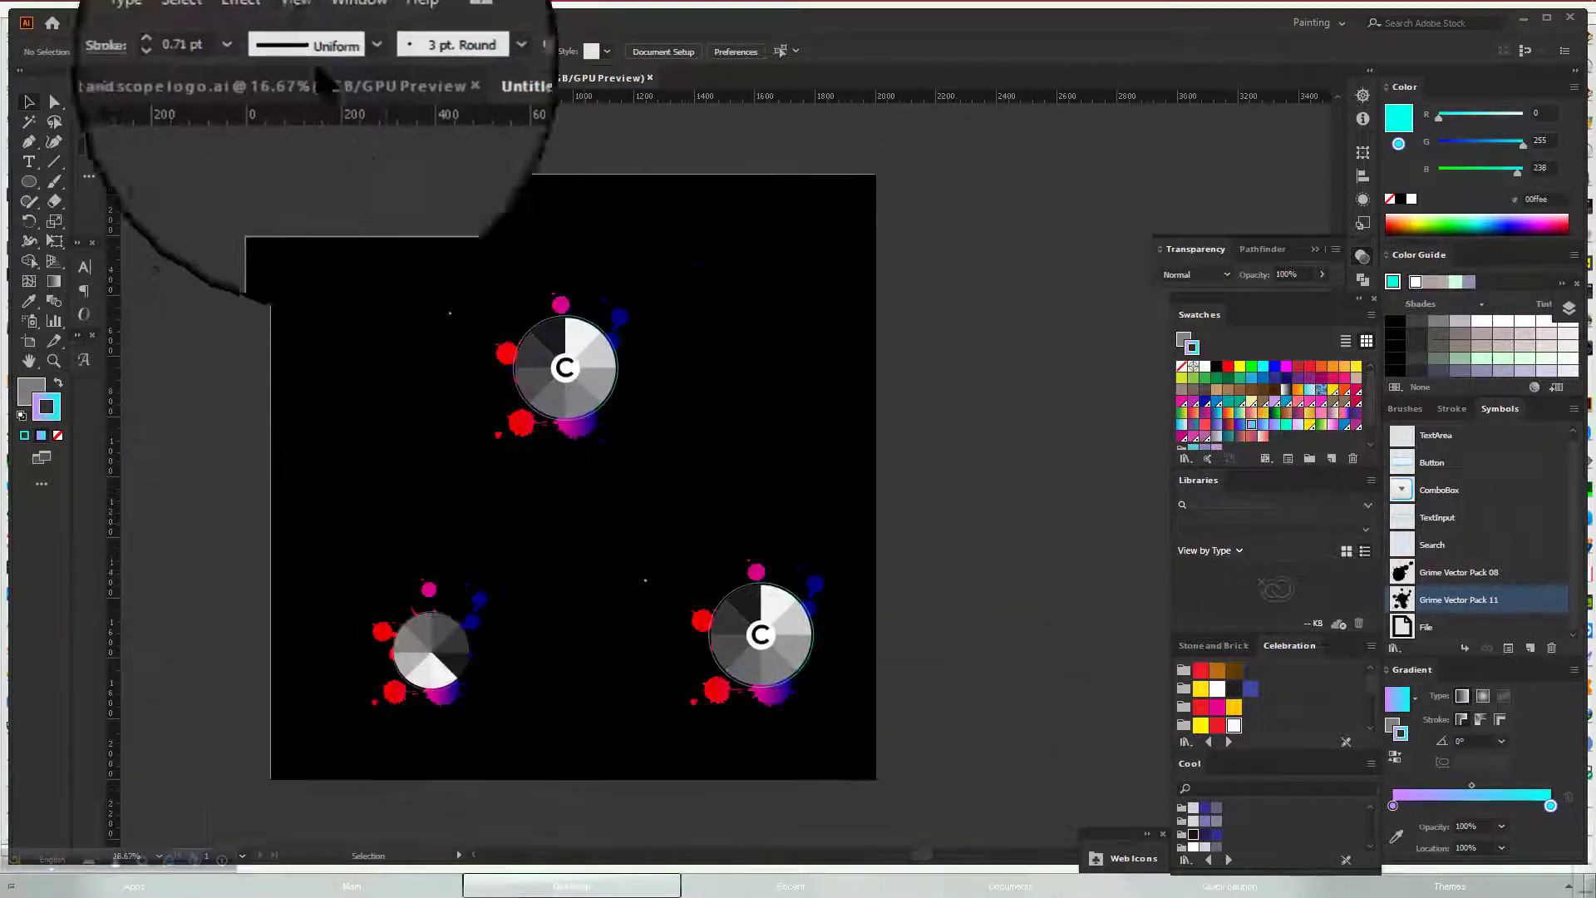
left_click(303, 22)
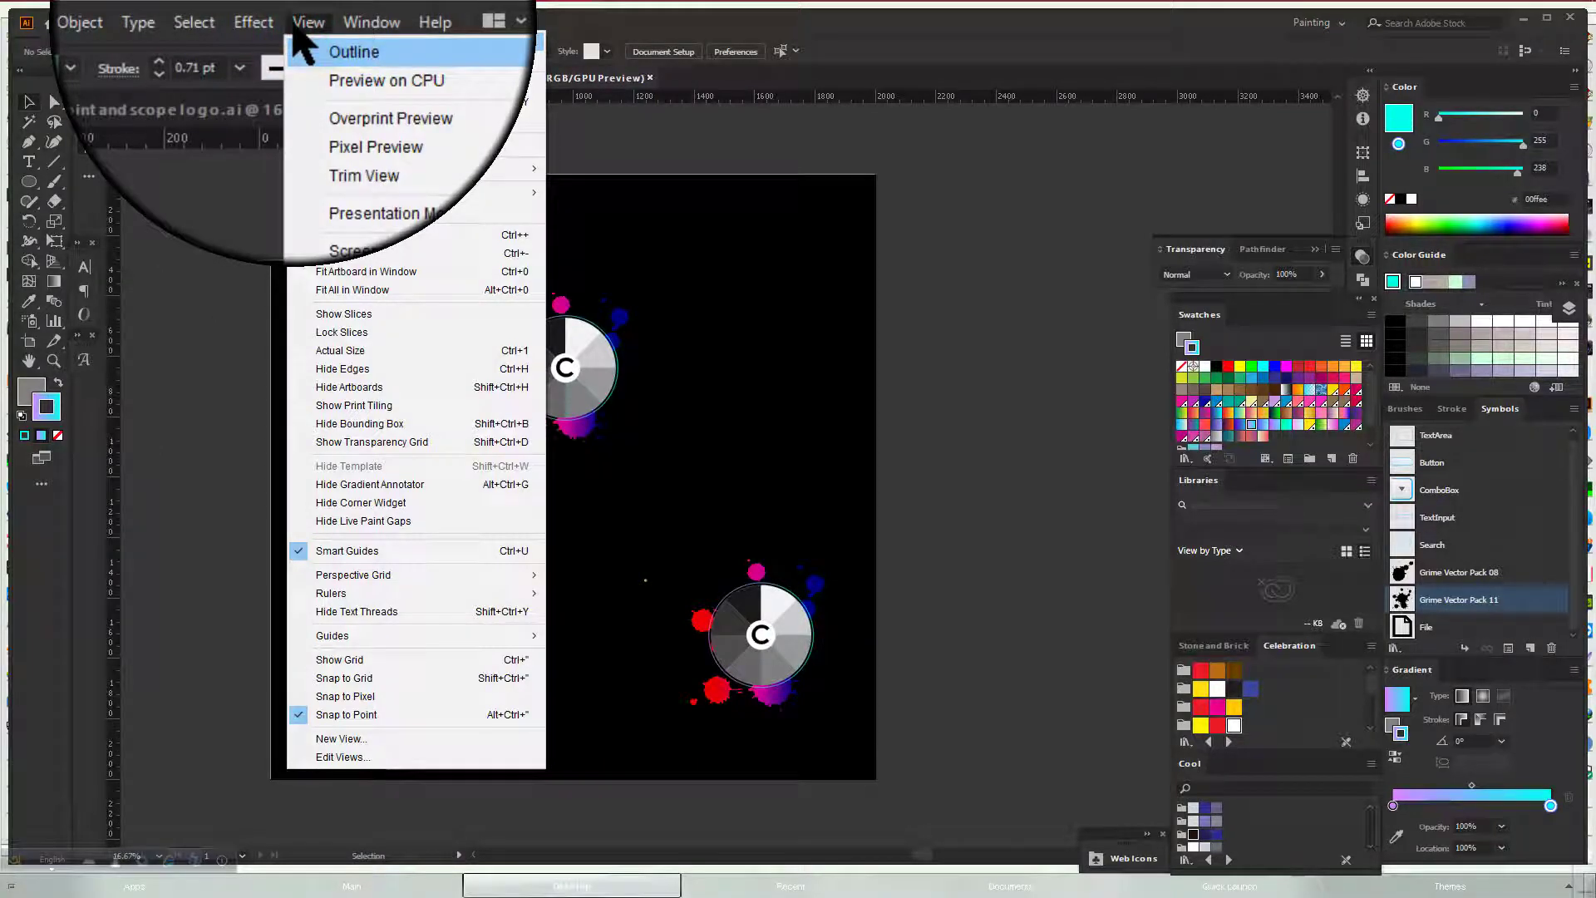
left_click(369, 145)
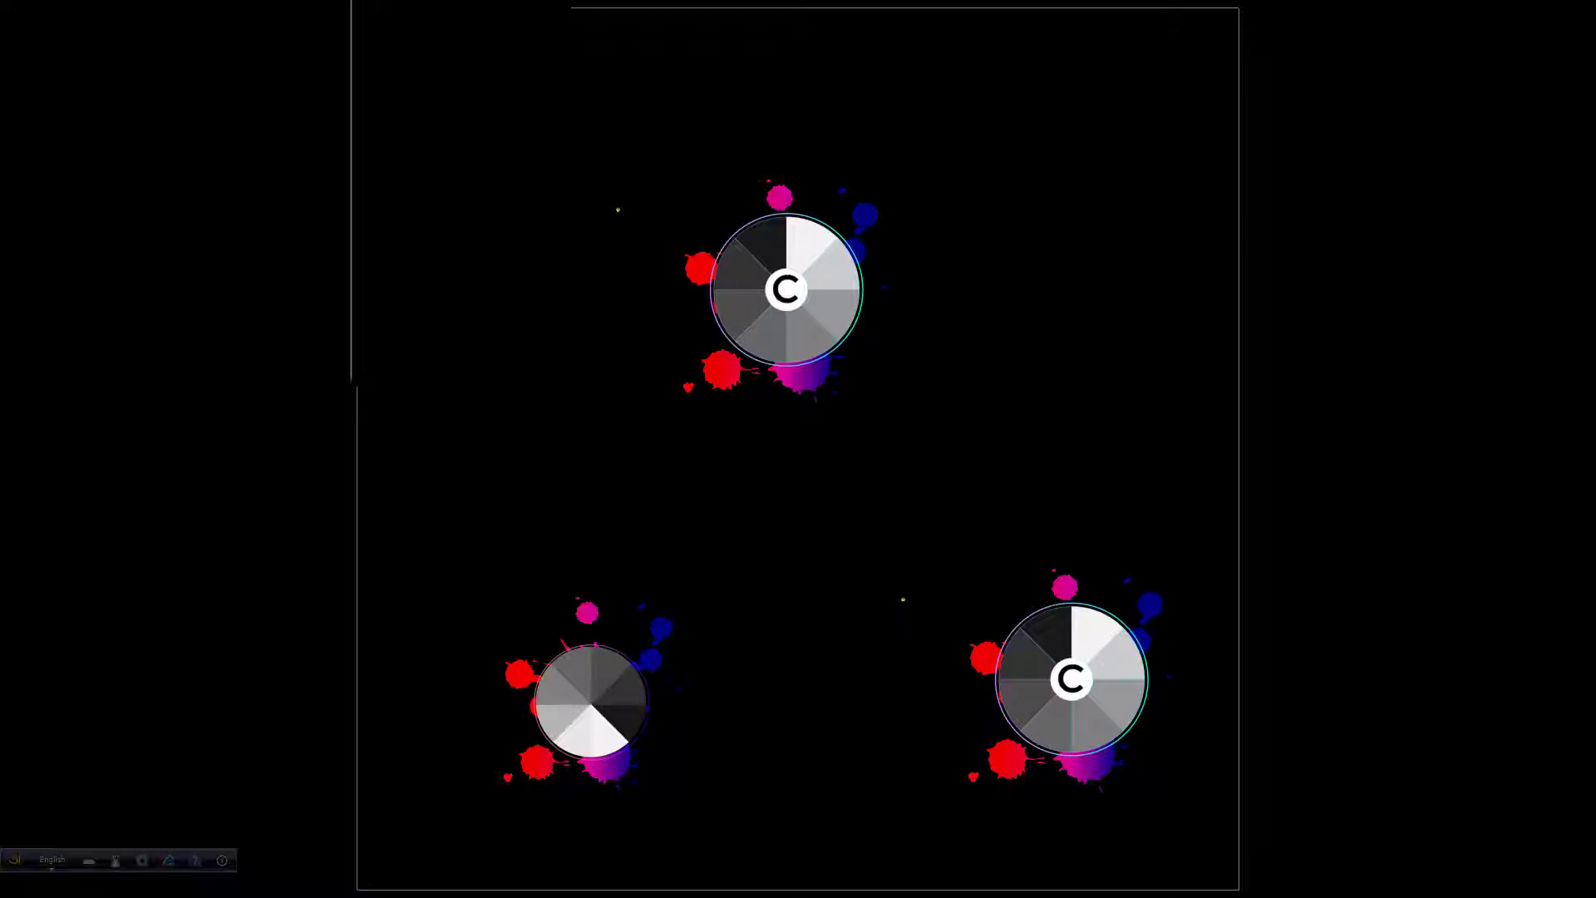
key("Escape")
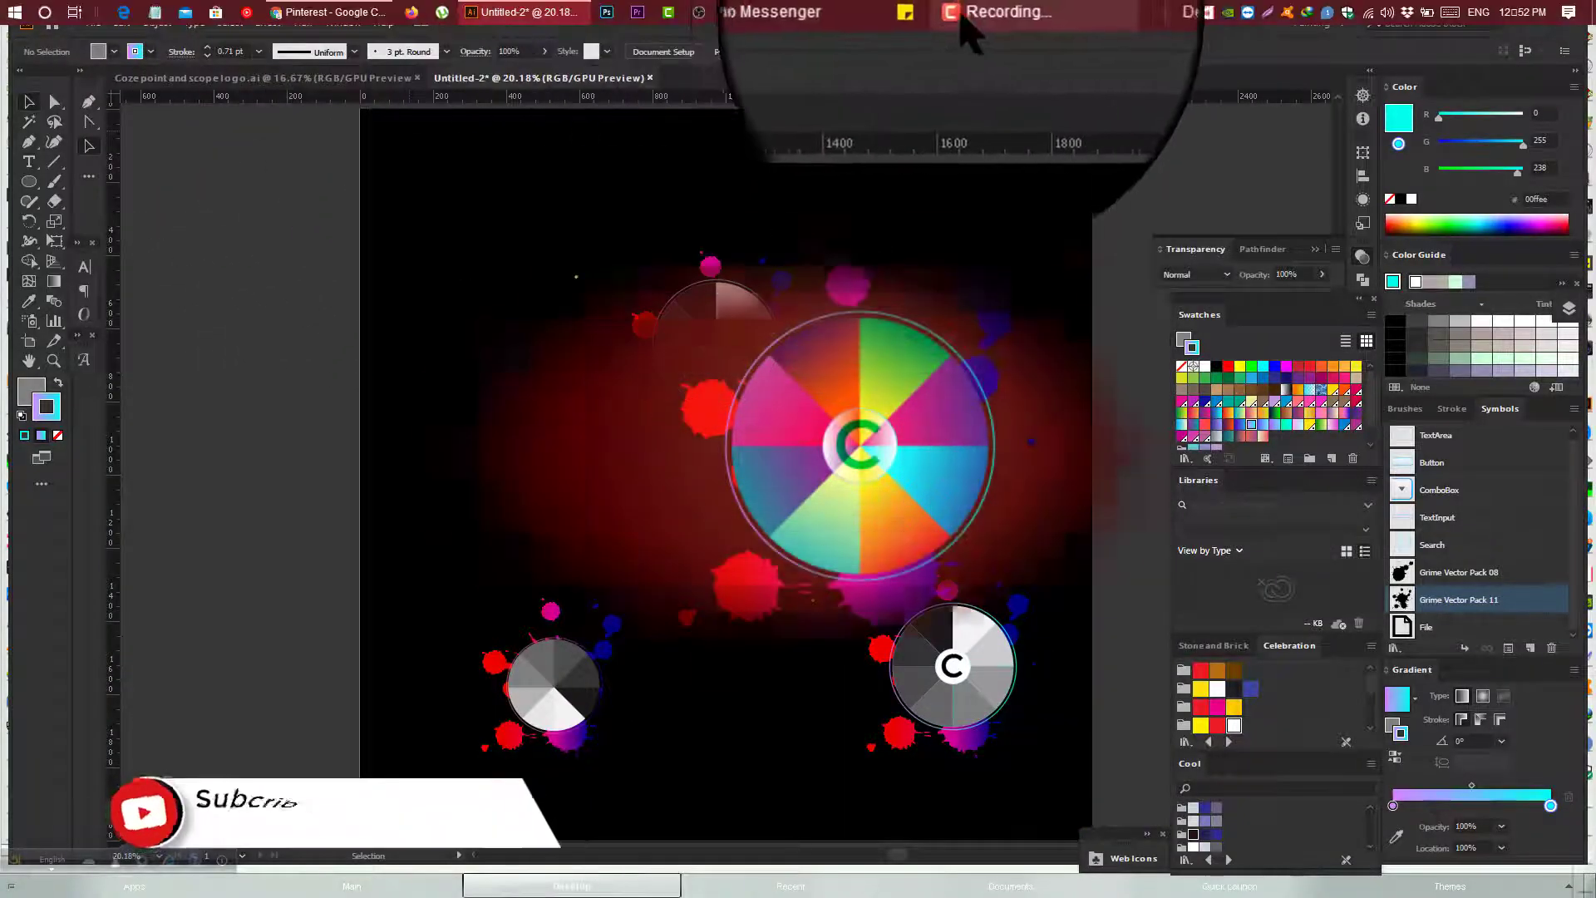
left_click(965, 16)
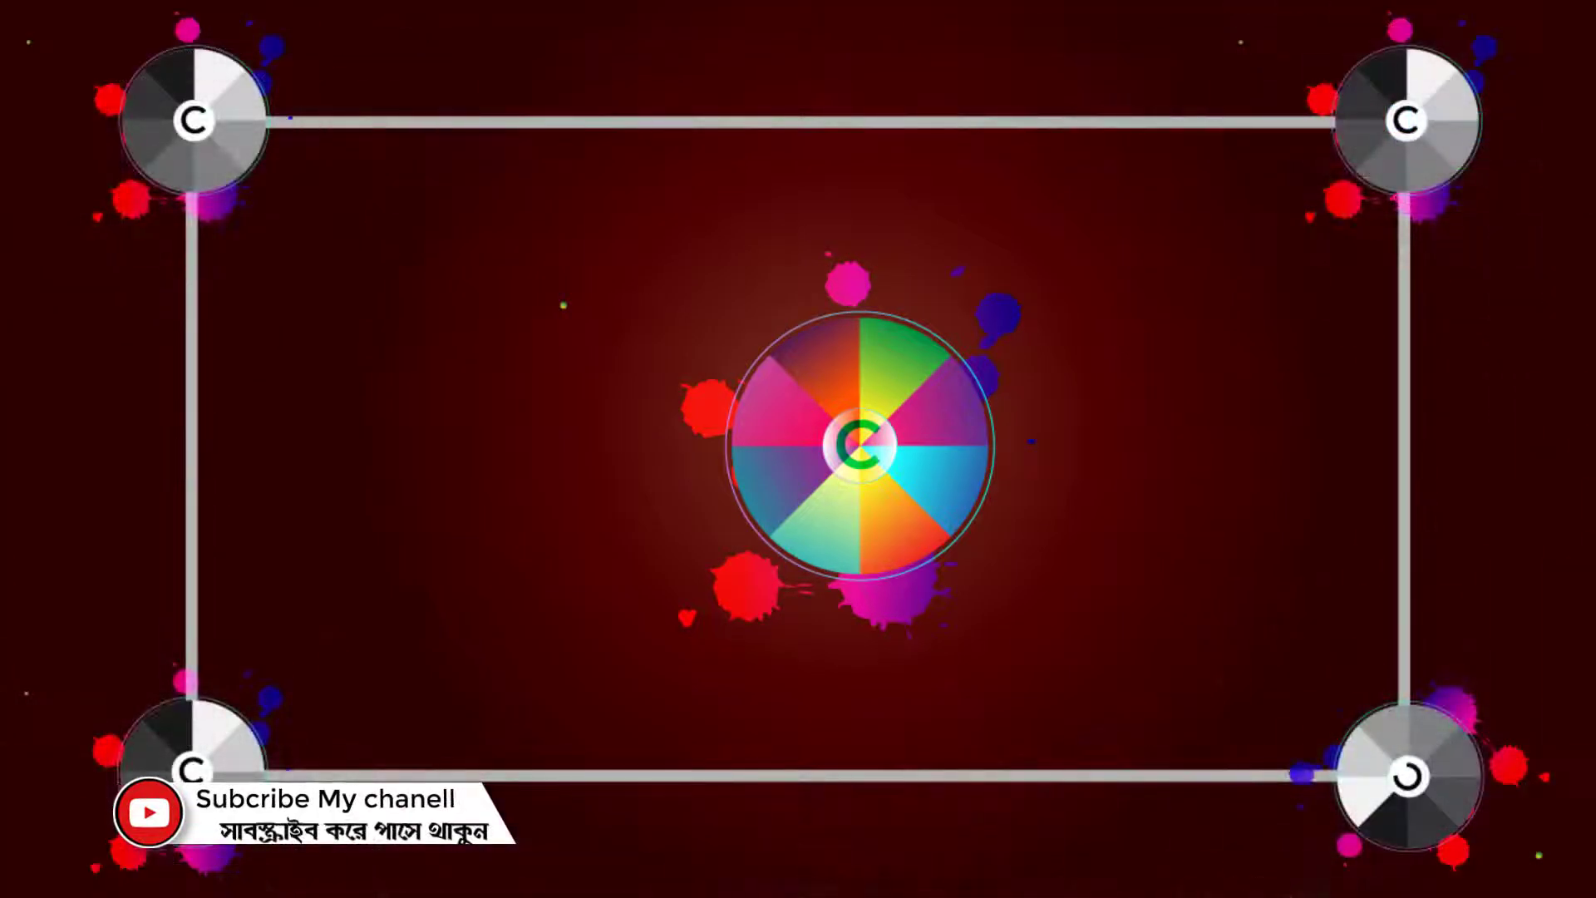